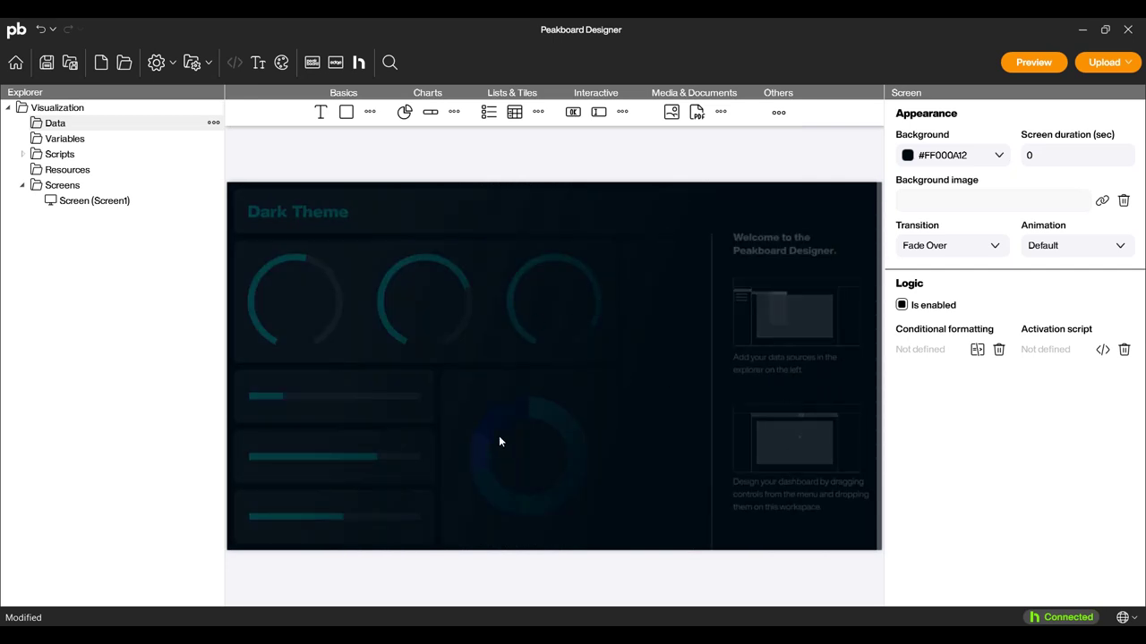
pyautogui.click(15, 64)
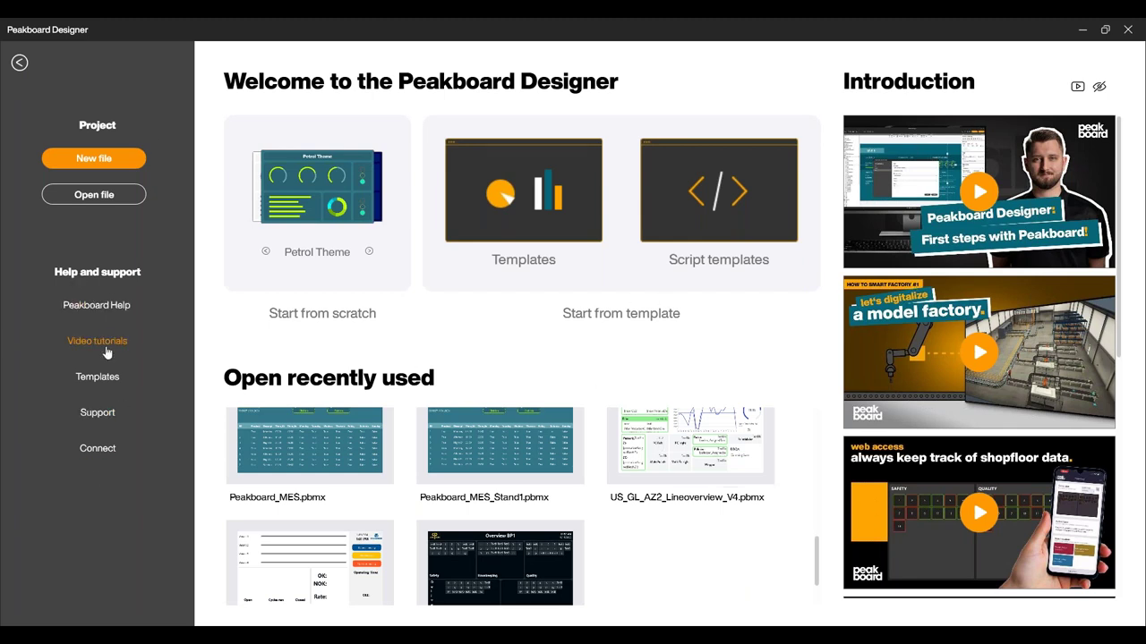
pyautogui.click(552, 235)
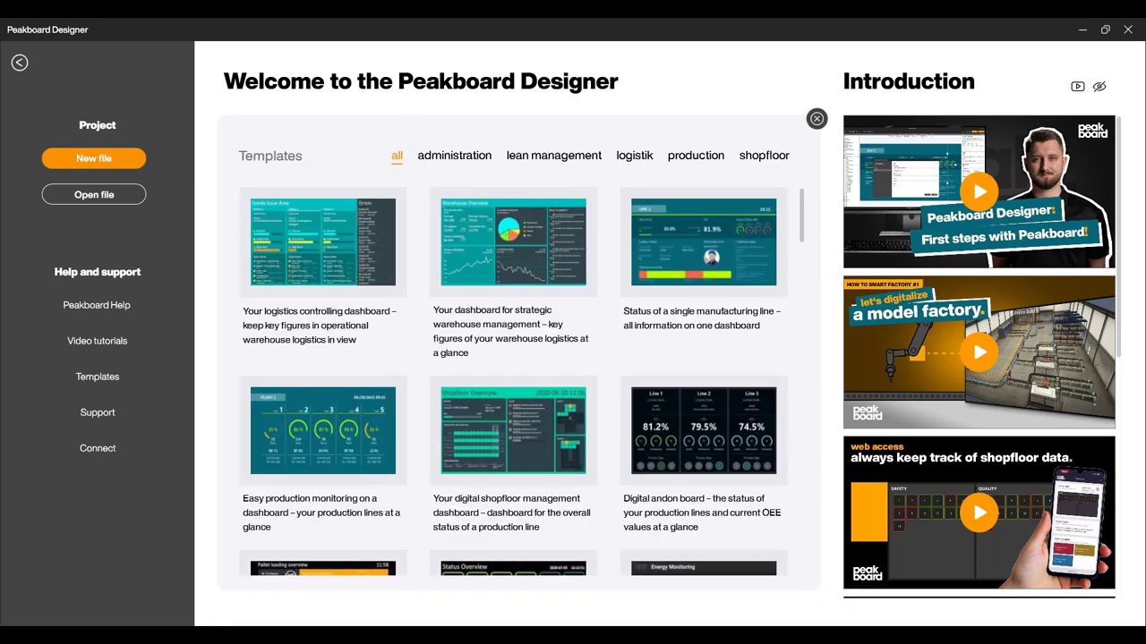
pyautogui.scroll(-5, 697, 345)
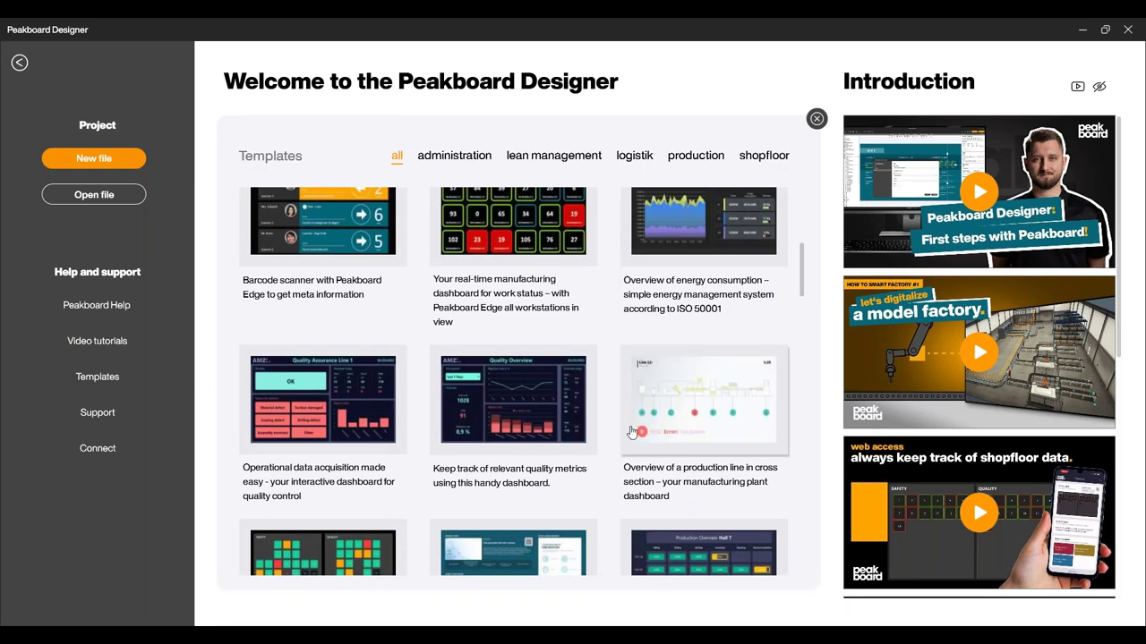
pyautogui.scroll(-5, 631, 432)
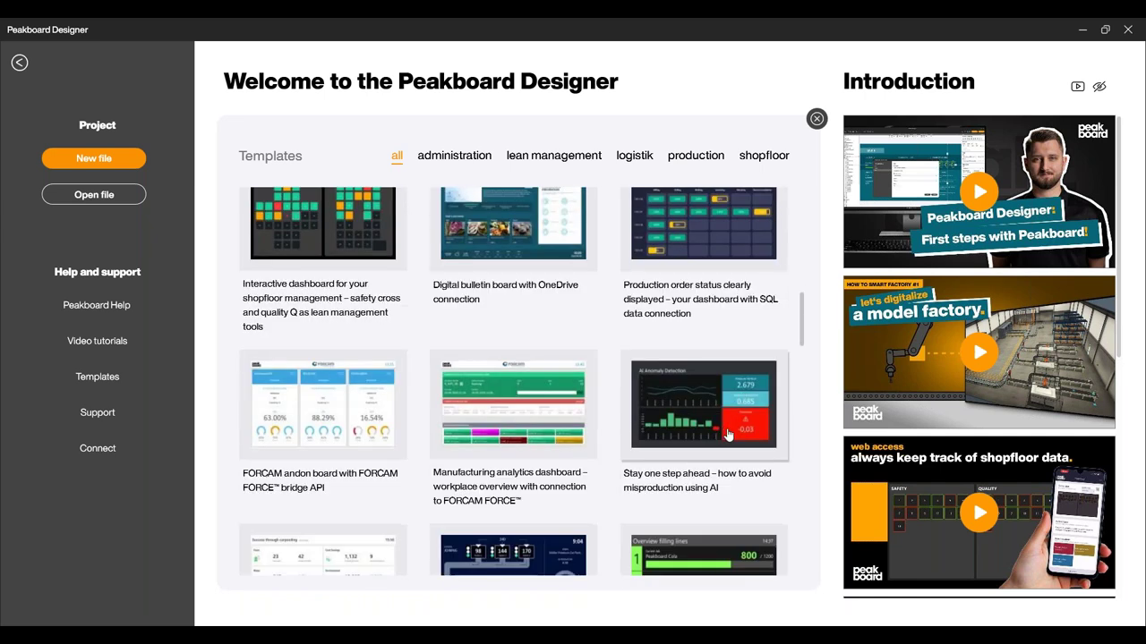
pyautogui.moveTo(669, 302)
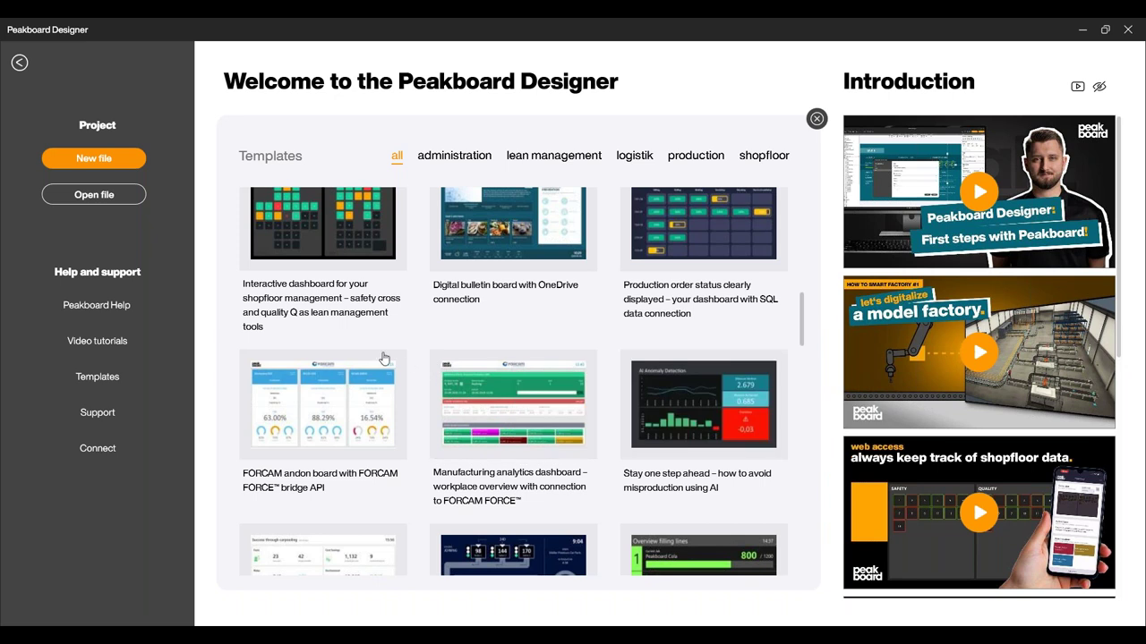
pyautogui.scroll(1, 408, 364)
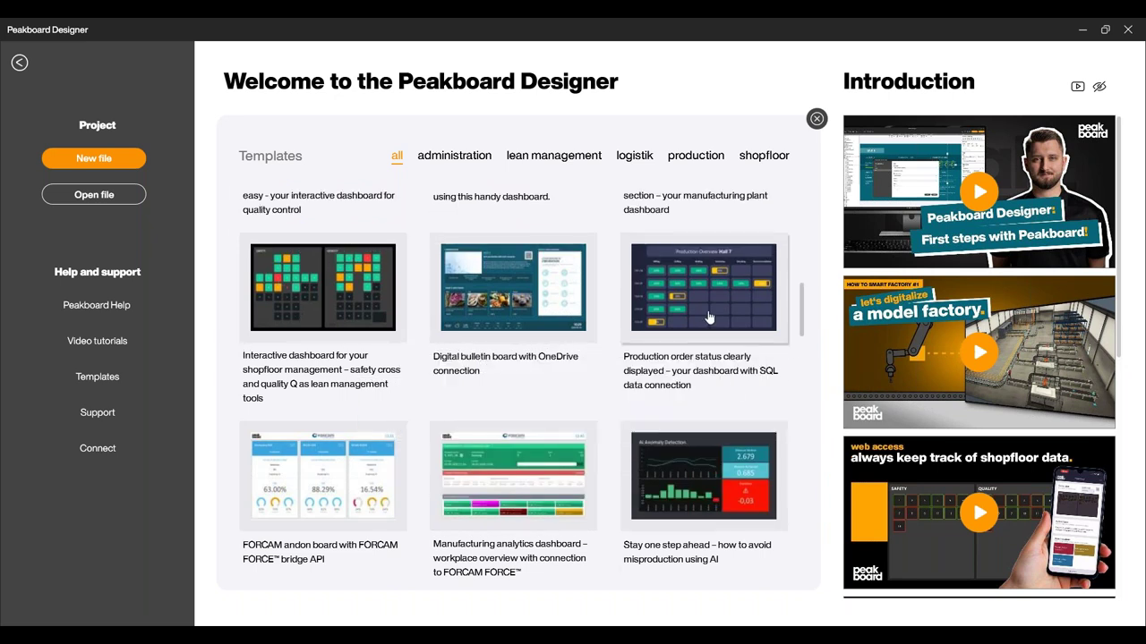
pyautogui.scroll(-3, 608, 409)
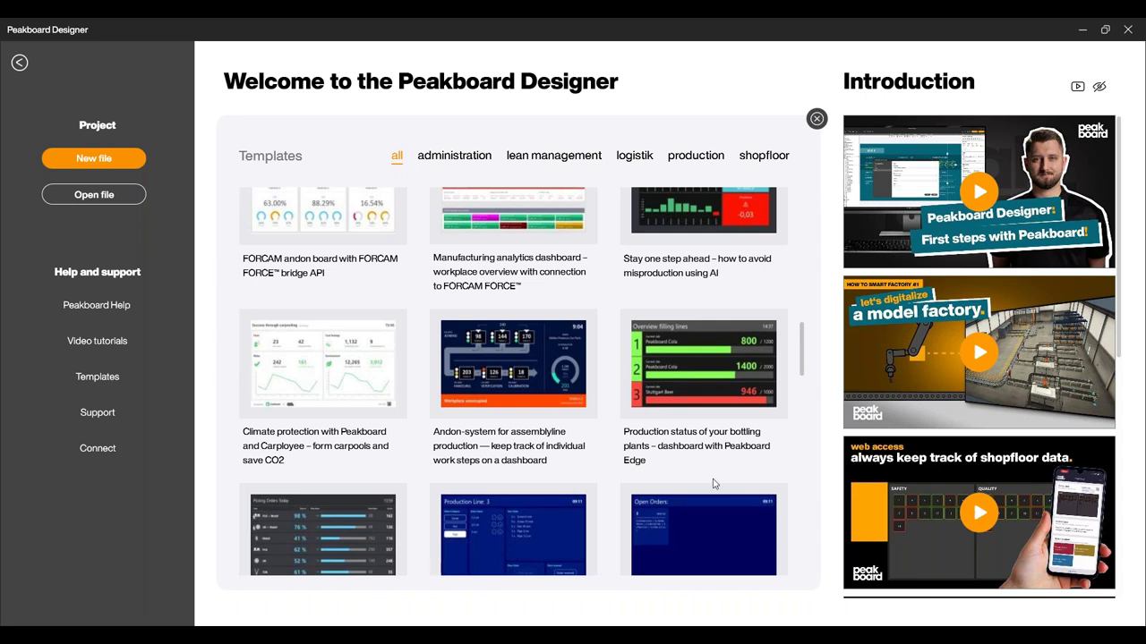
pyautogui.scroll(-2, 549, 442)
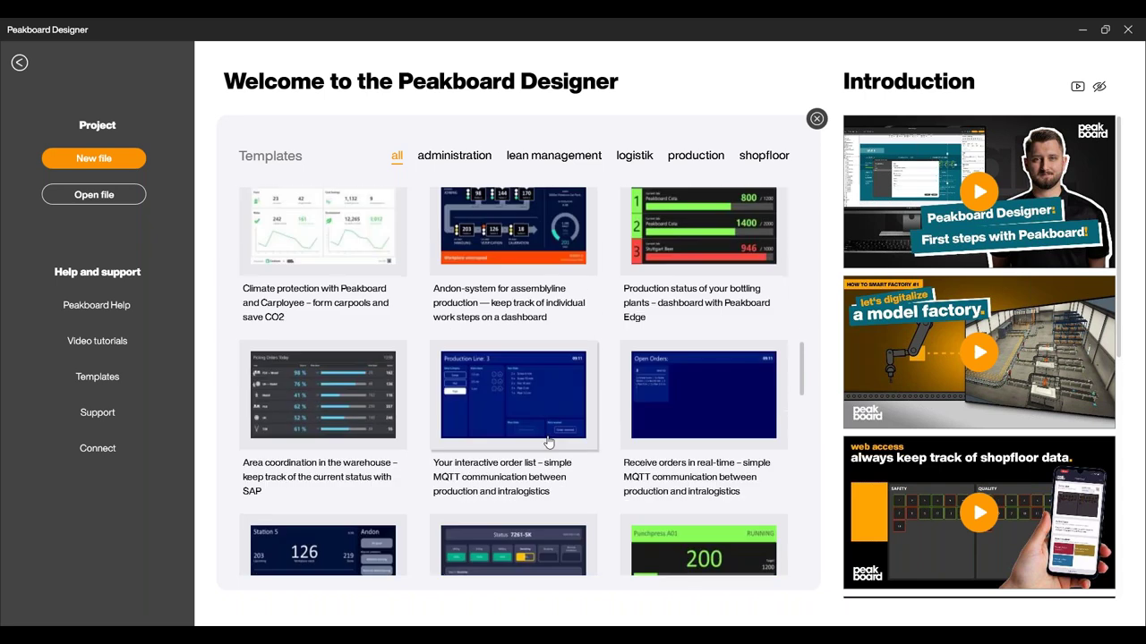
pyautogui.scroll(-2, 549, 442)
pyautogui.click(816, 119)
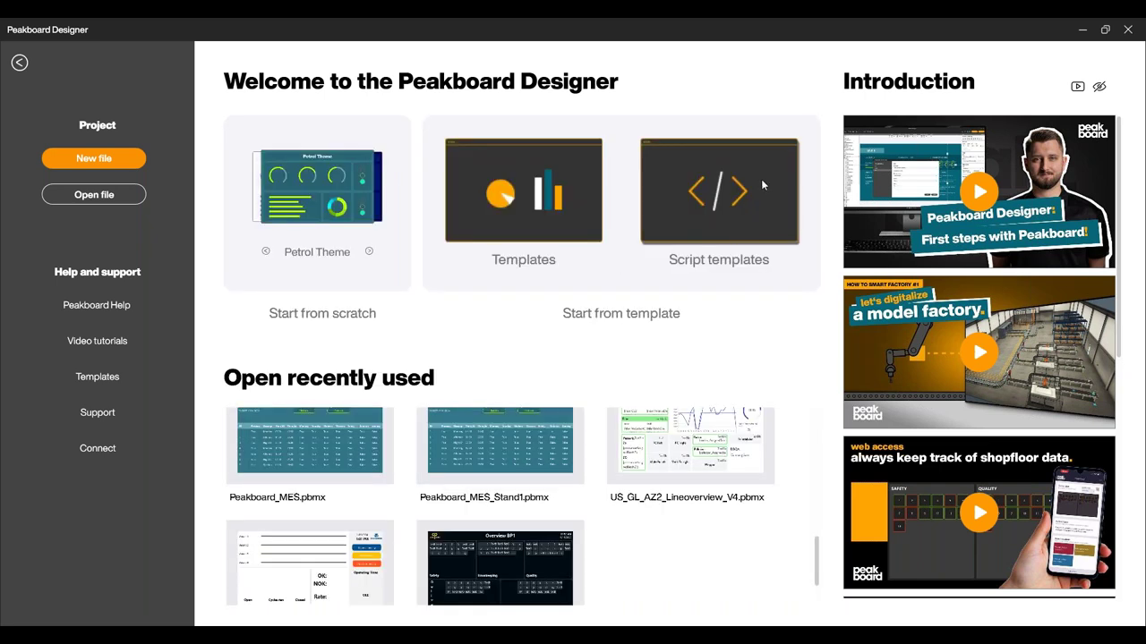
pyautogui.click(761, 179)
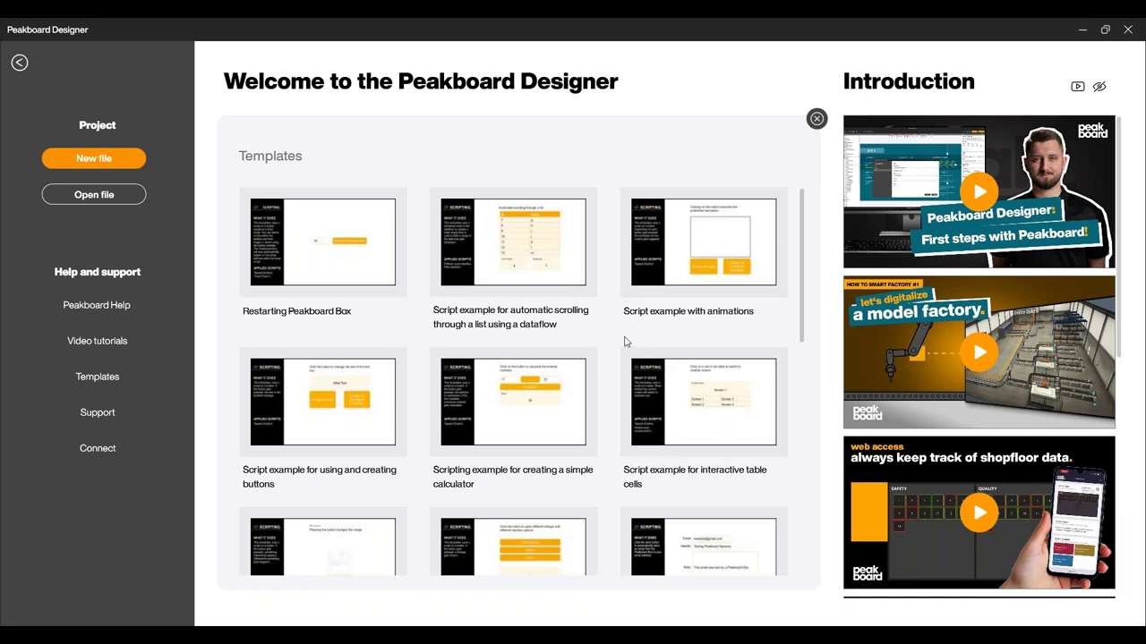
pyautogui.scroll(-3, 616, 335)
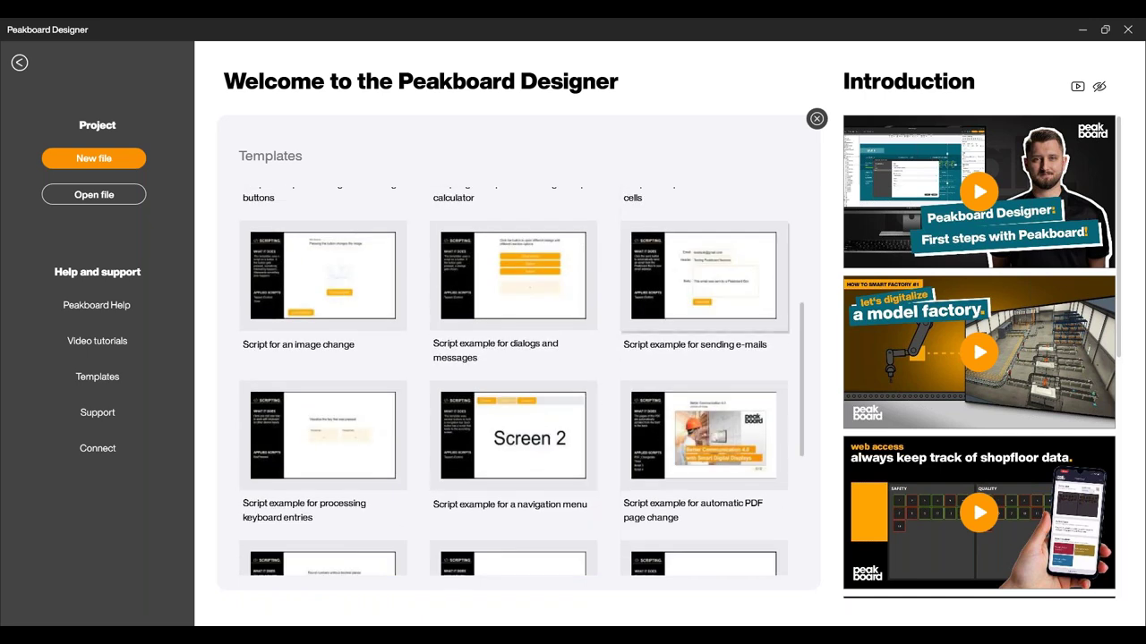
pyautogui.scroll(-2, 619, 394)
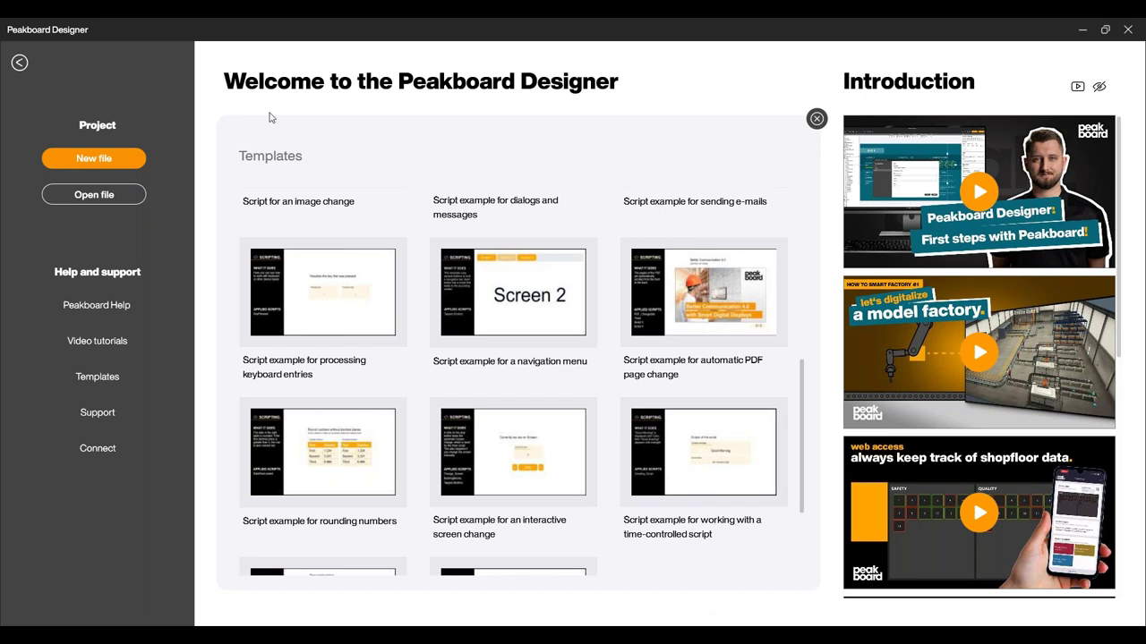
pyautogui.scroll(5, 599, 239)
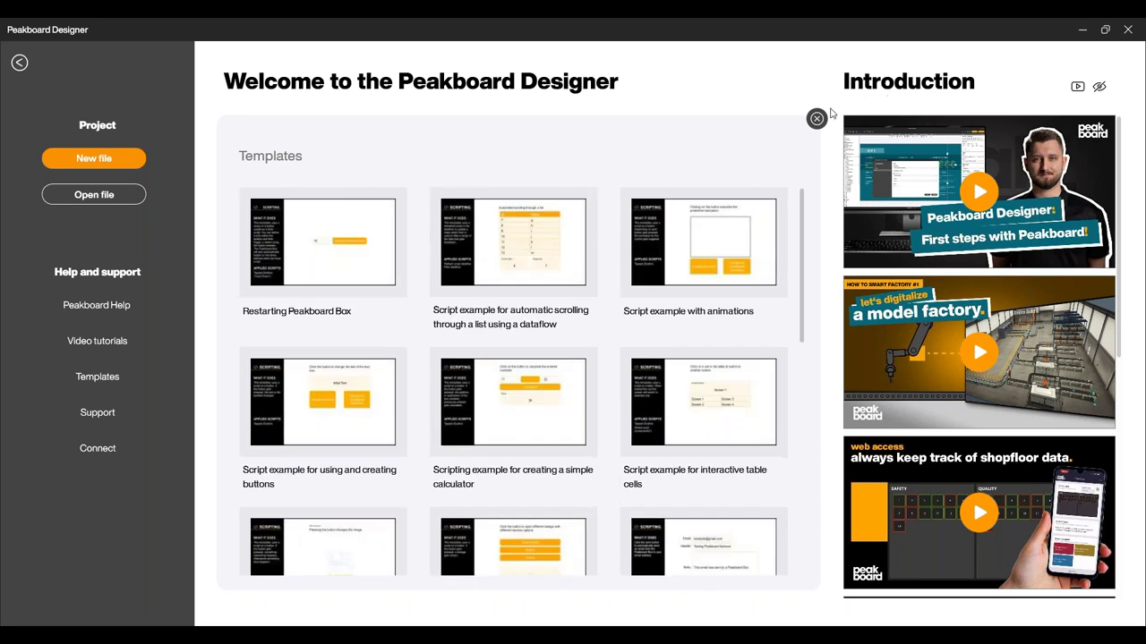
pyautogui.click(817, 118)
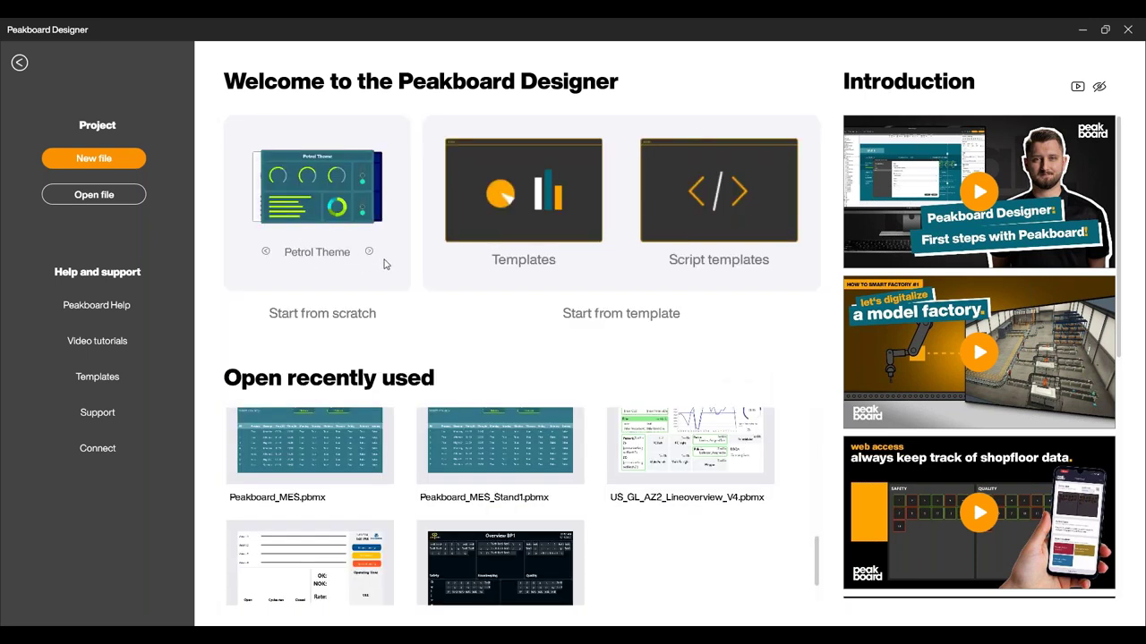
pyautogui.click(18, 63)
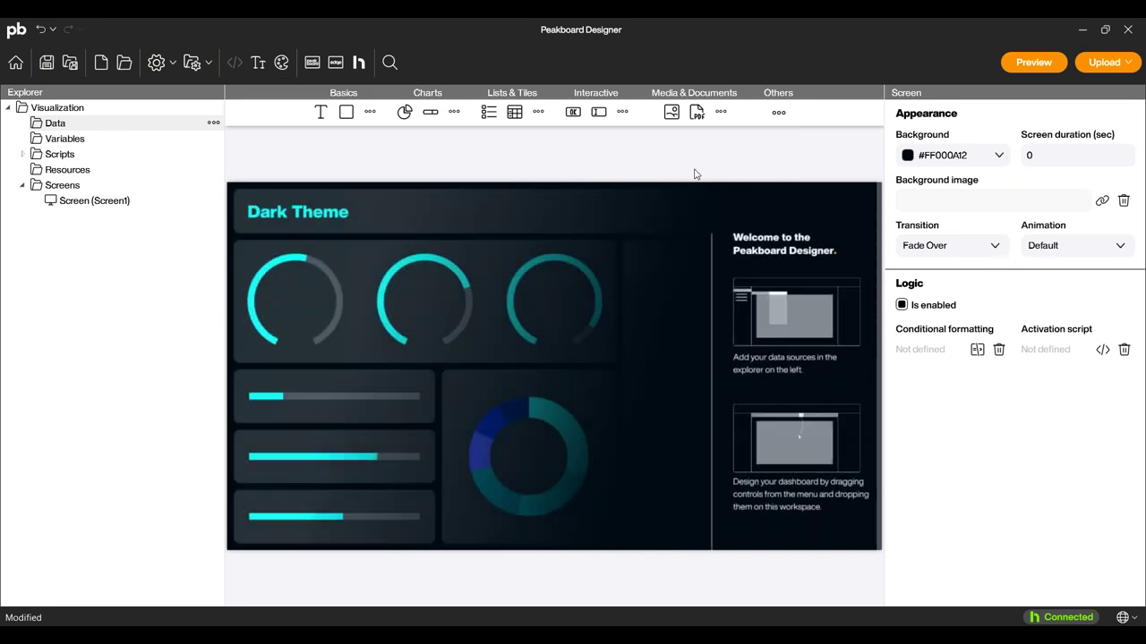
# Browse the Data folder's Add data source list of source types, then dismiss it without adding one.
pyautogui.rightClick(53, 128)
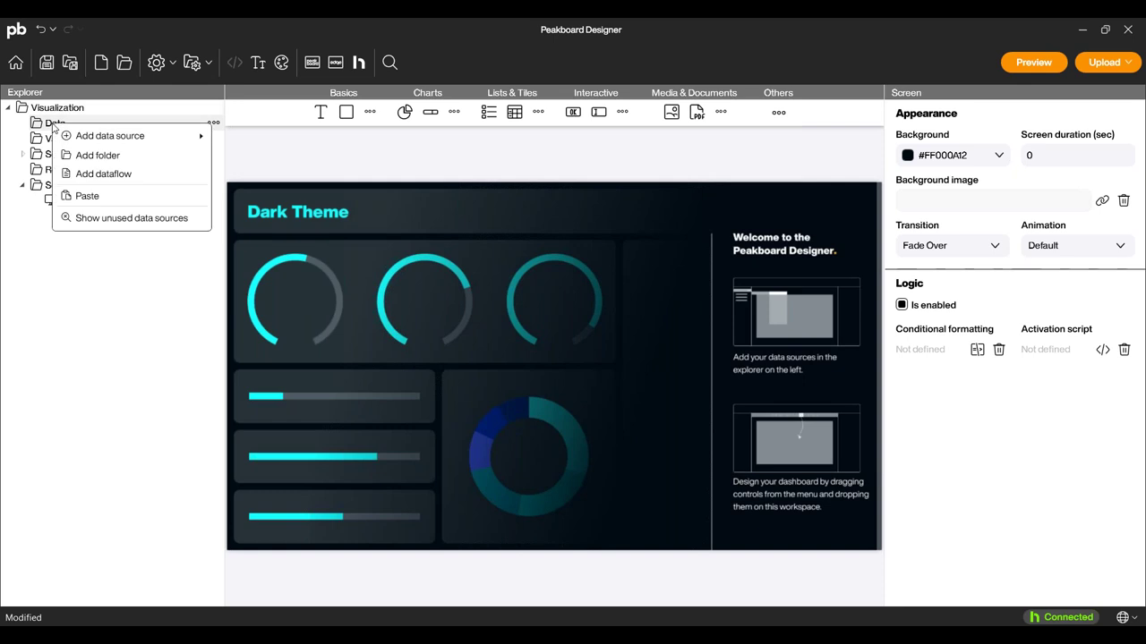
pyautogui.moveTo(143, 139)
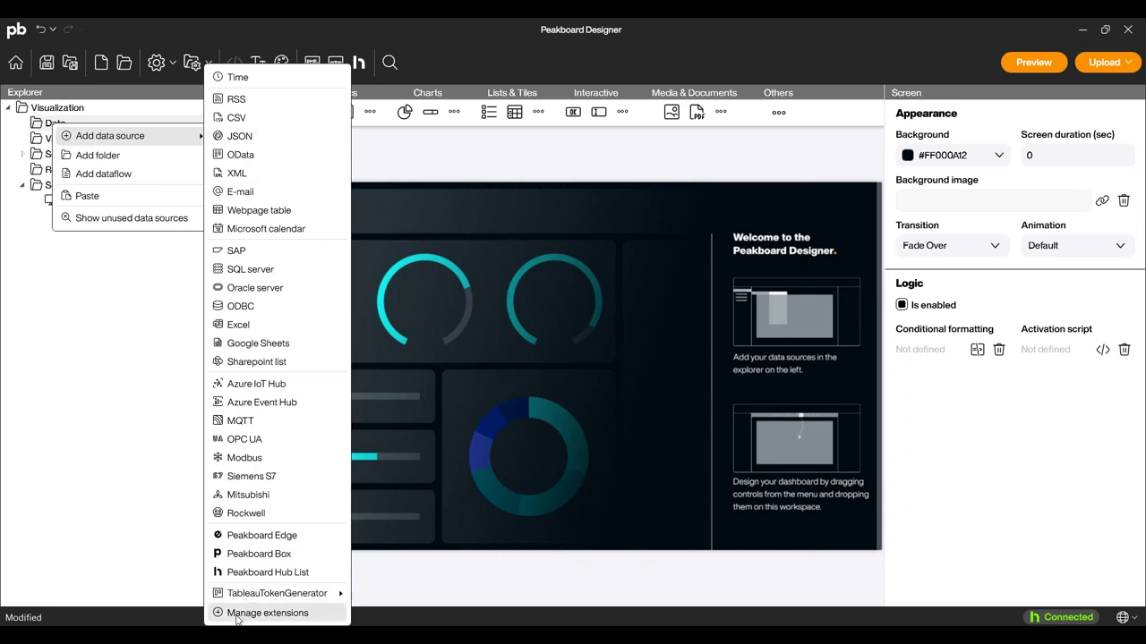
pyautogui.moveTo(277, 593)
pyautogui.click(103, 366)
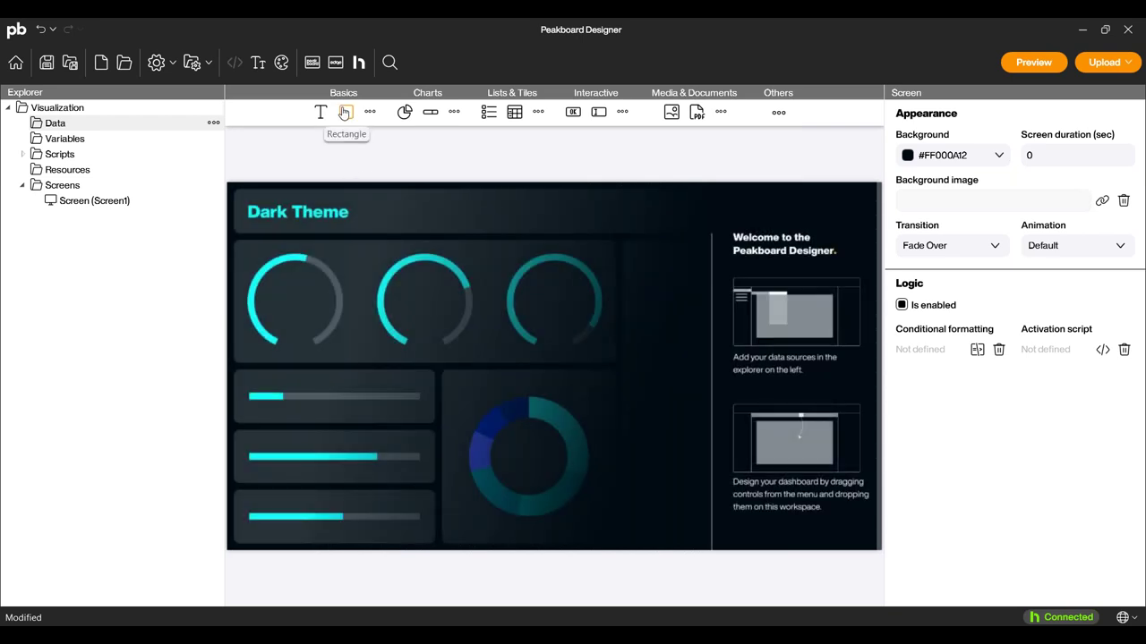
# Place a header-bar rectangle and a panel, then paste a duplicate panel on the right half.
pyautogui.moveTo(346, 114); pyautogui.dragTo(877, 242)
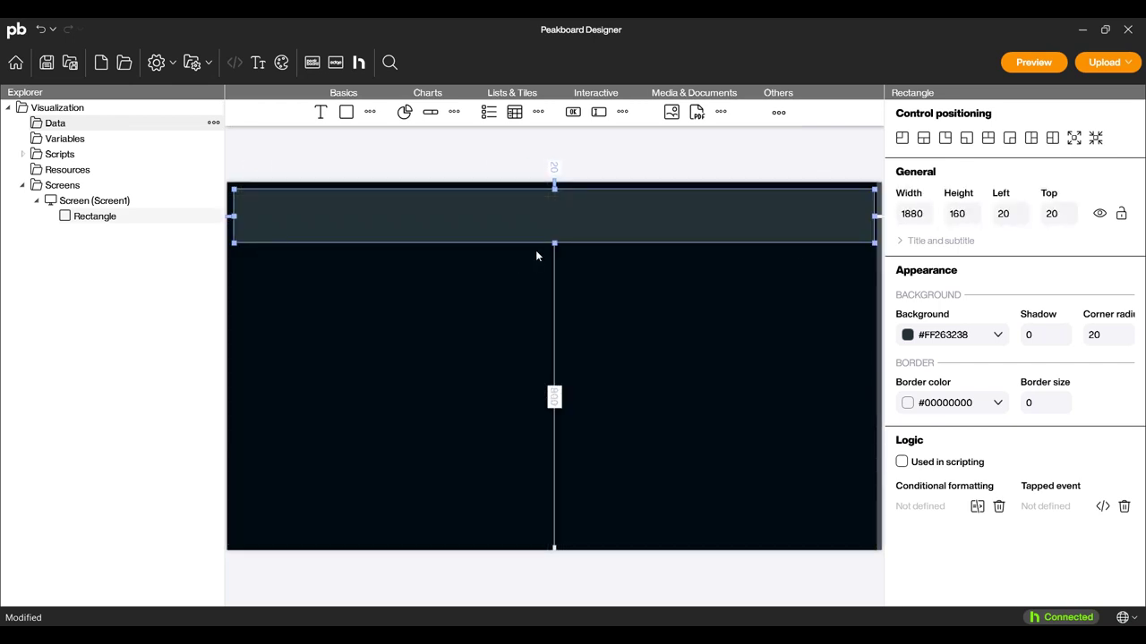
pyautogui.moveTo(347, 112); pyautogui.dragTo(588, 543)
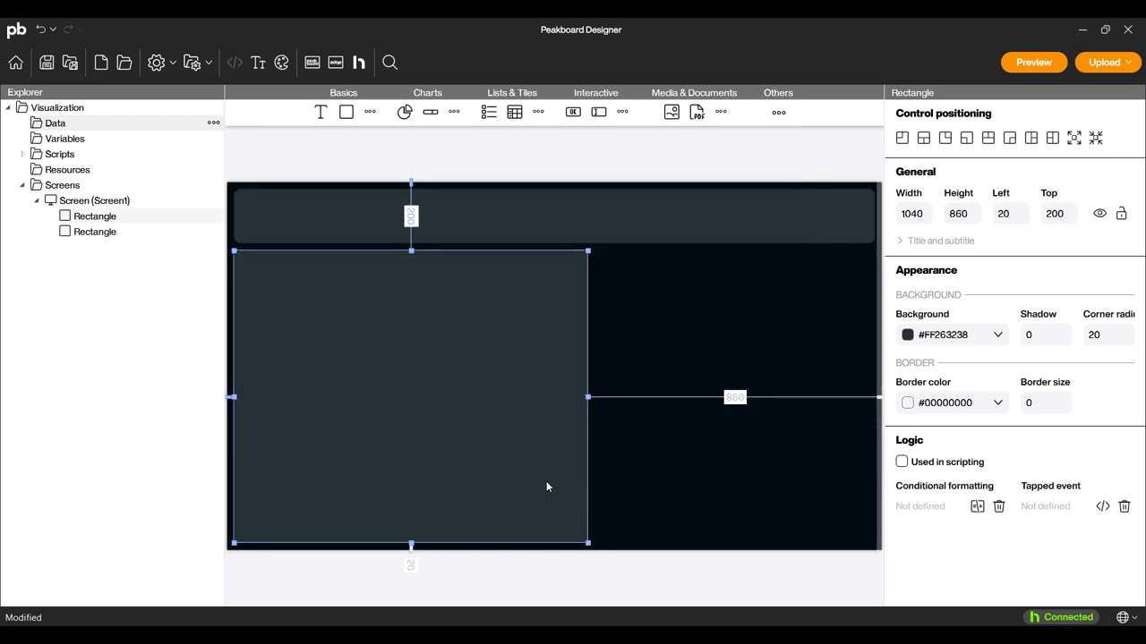
pyautogui.hotkey('ctrl', 'c')
pyautogui.hotkey('ctrl', 'v')
pyautogui.moveTo(519, 483); pyautogui.dragTo(795, 470)
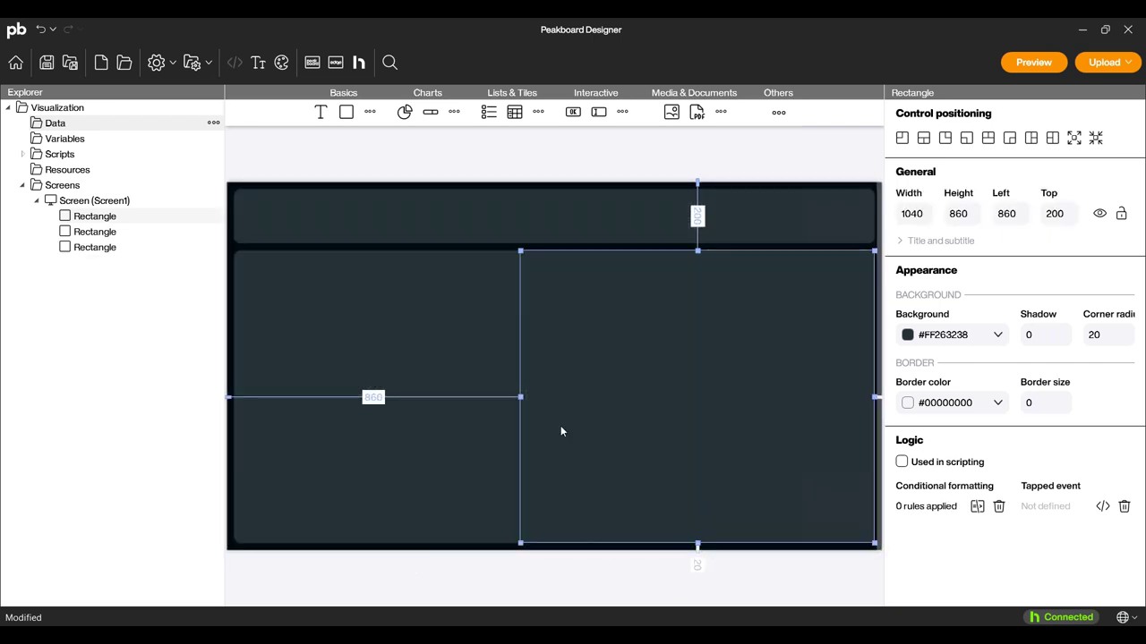
# Resize the two side-by-side panels to close the gap, then add a Text control.
pyautogui.moveTo(516, 402); pyautogui.dragTo(547, 397)
pyautogui.click(565, 405)
pyautogui.click(621, 431)
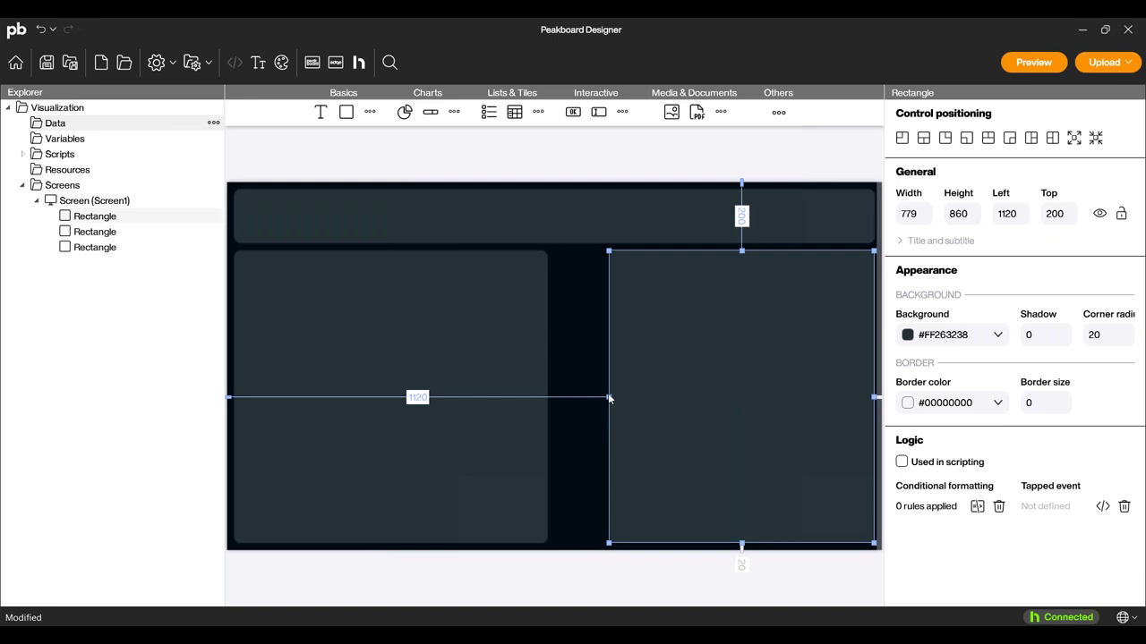
pyautogui.moveTo(609, 397); pyautogui.dragTo(555, 396)
pyautogui.click(568, 592)
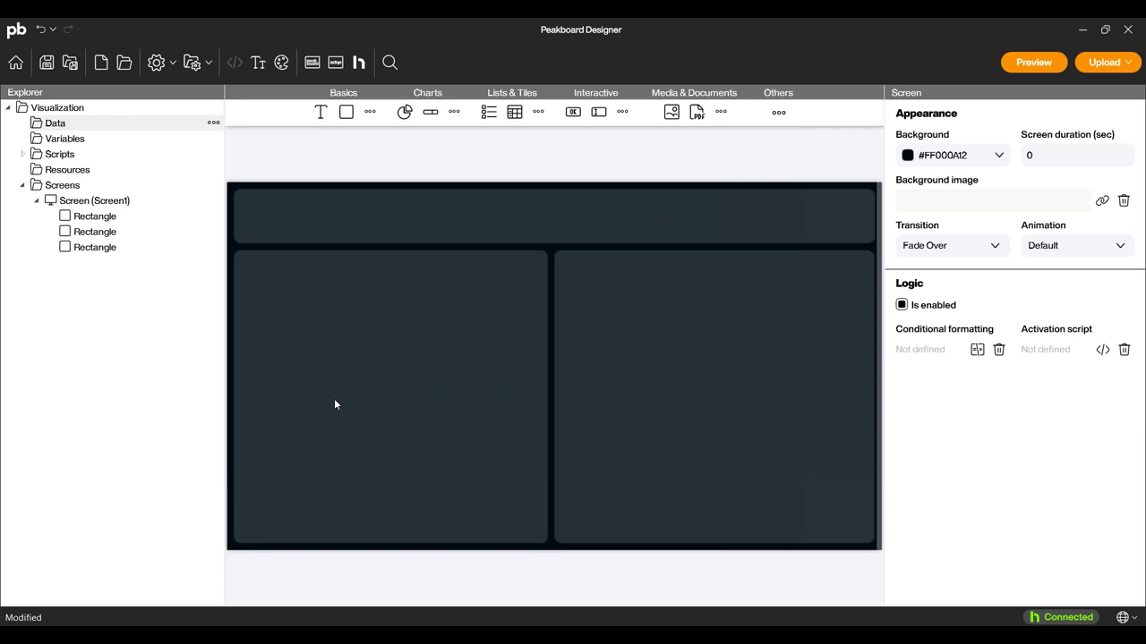
pyautogui.moveTo(309, 107); pyautogui.dragTo(414, 247)
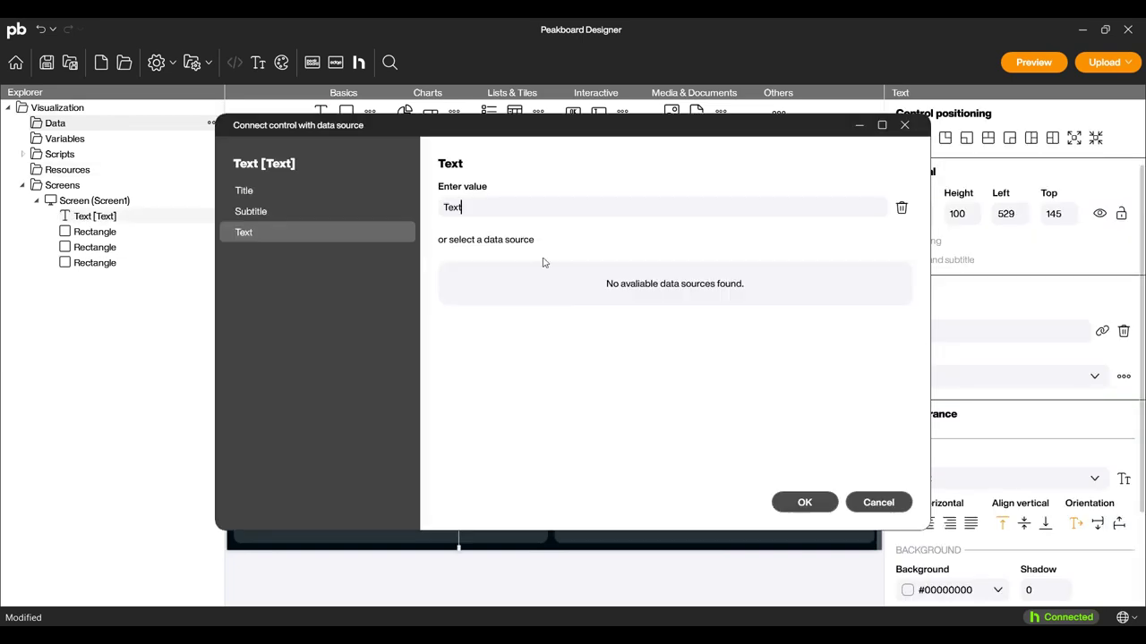
# Change the text to 'Line A33' and stretch its box across the header bar.
pyautogui.doubleClick(510, 205)
pyautogui.write('4')
pyautogui.press('Return')
pyautogui.moveTo(470, 245); pyautogui.dragTo(284, 242)
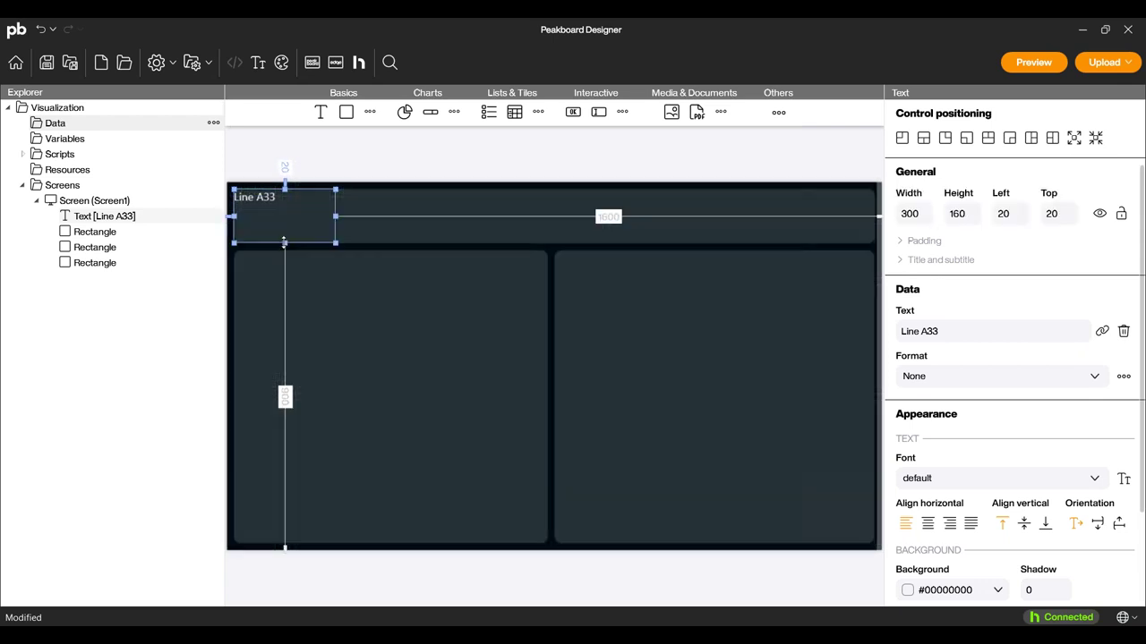
pyautogui.moveTo(335, 217); pyautogui.dragTo(662, 250)
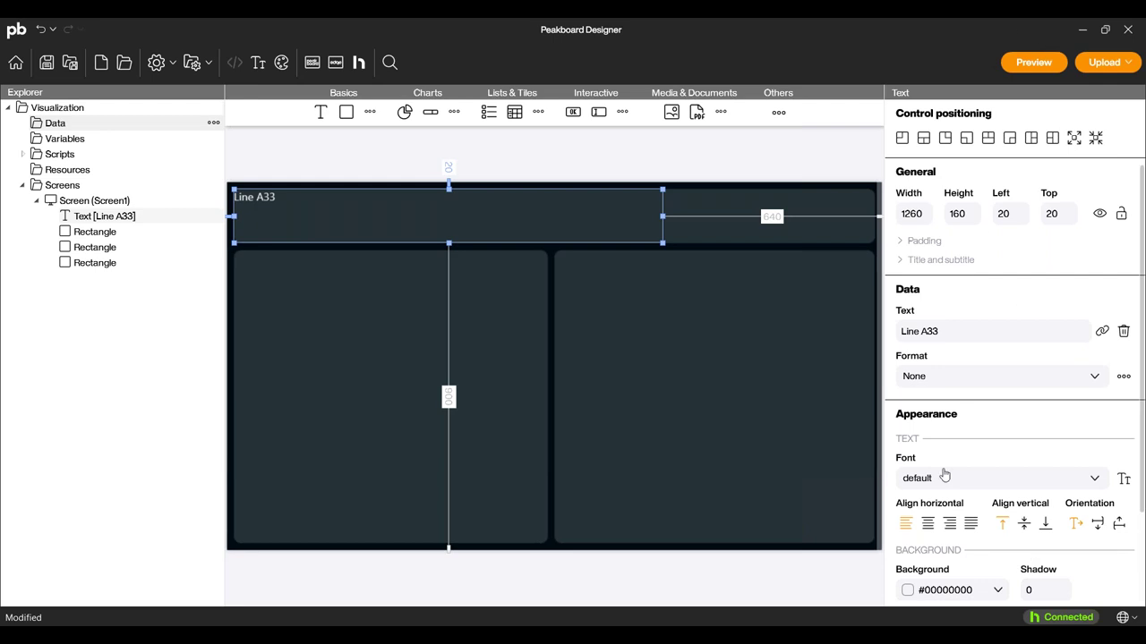
# Center the title horizontally and vertically in header1 font, and center the box within the header.
pyautogui.click(929, 524)
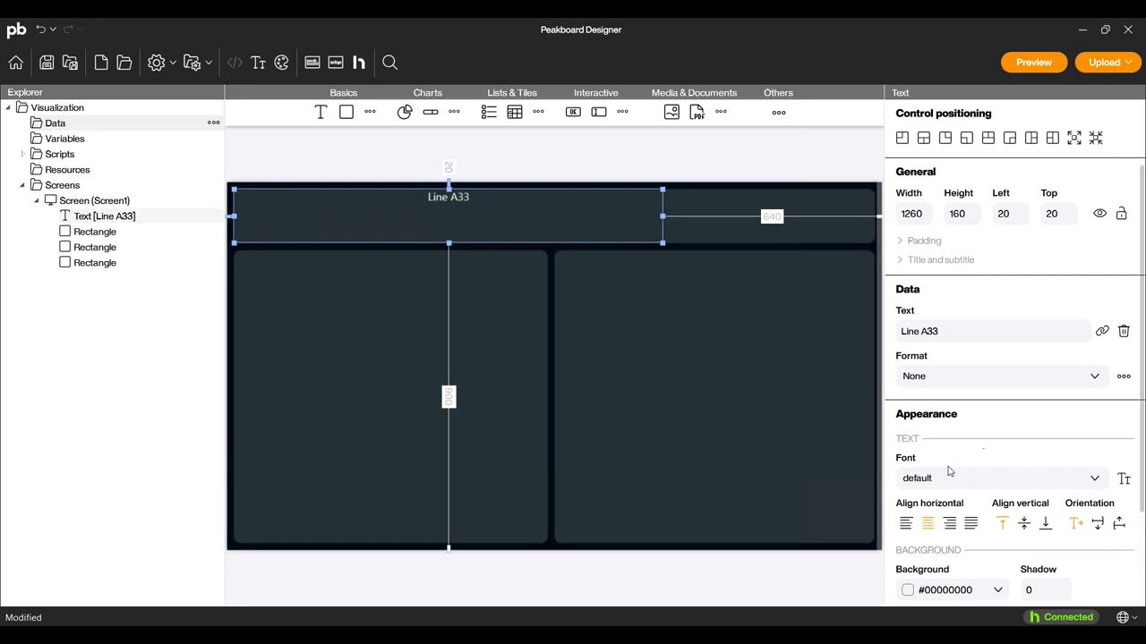
pyautogui.click(949, 483)
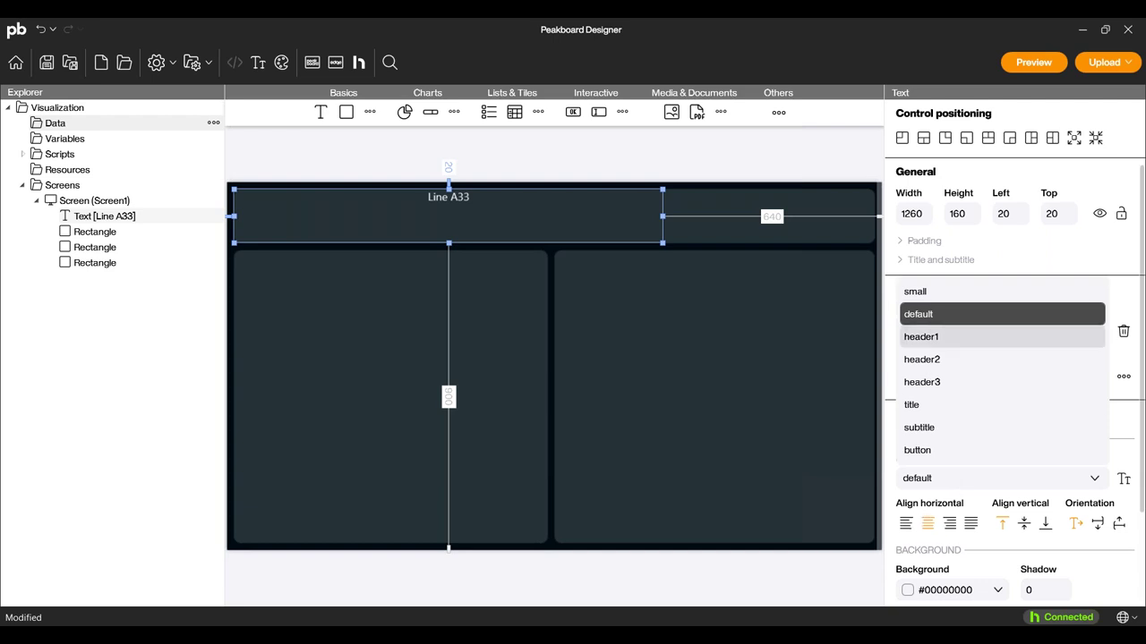
pyautogui.click(939, 336)
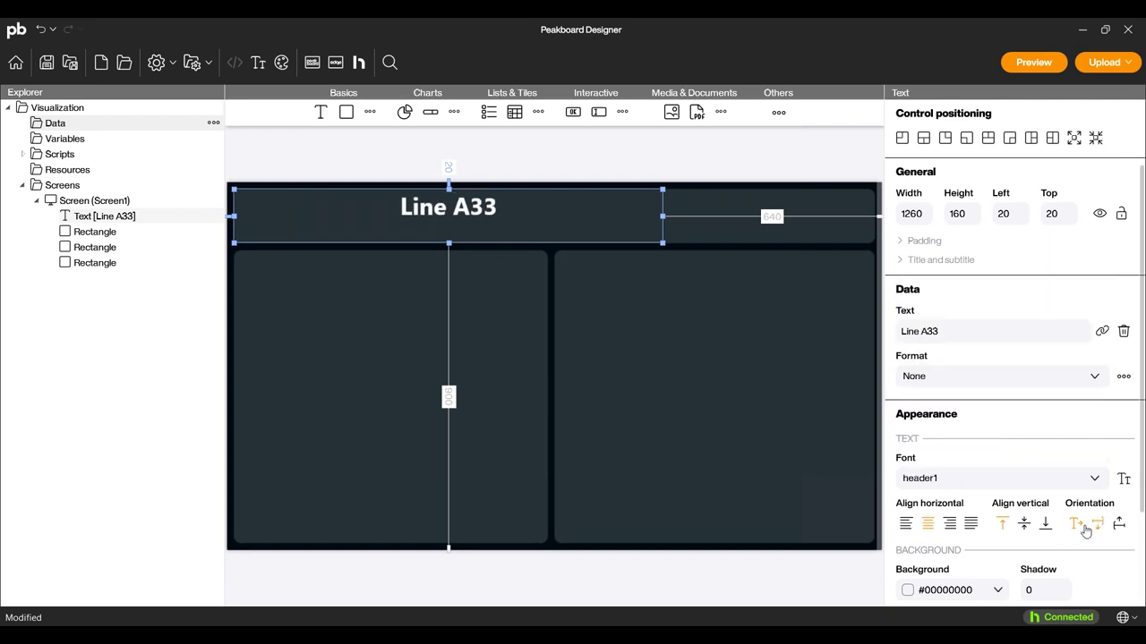
pyautogui.click(1023, 526)
pyautogui.moveTo(458, 238); pyautogui.dragTo(563, 230)
pyautogui.click(487, 589)
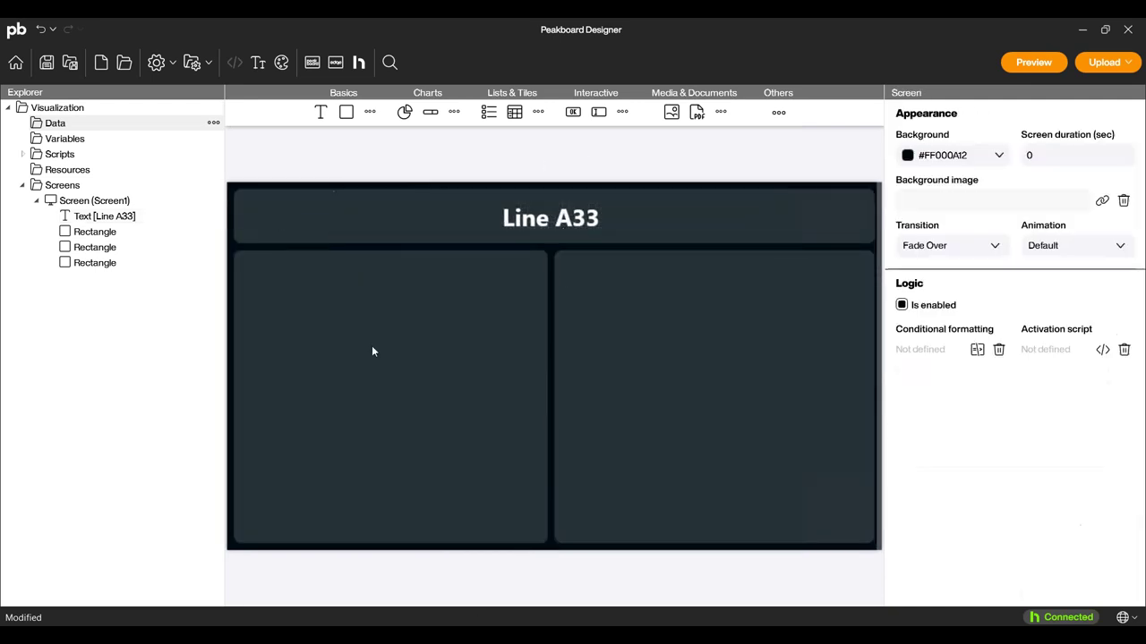
# Add a Time data source named 'Time' under the Data folder.
pyautogui.rightClick(78, 129)
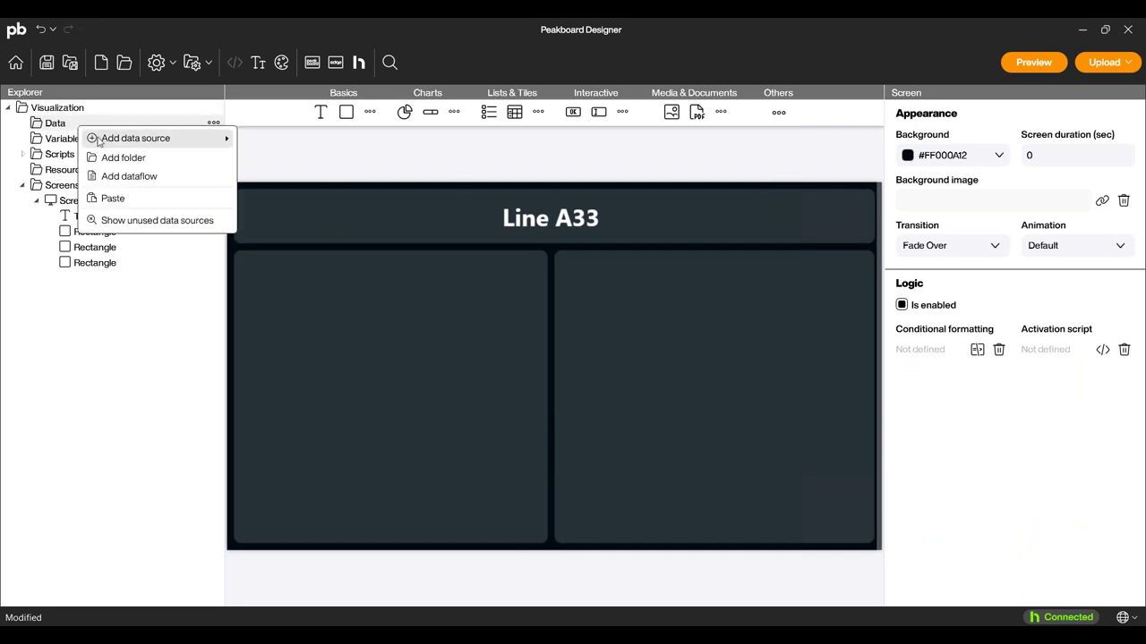
pyautogui.moveTo(103, 138)
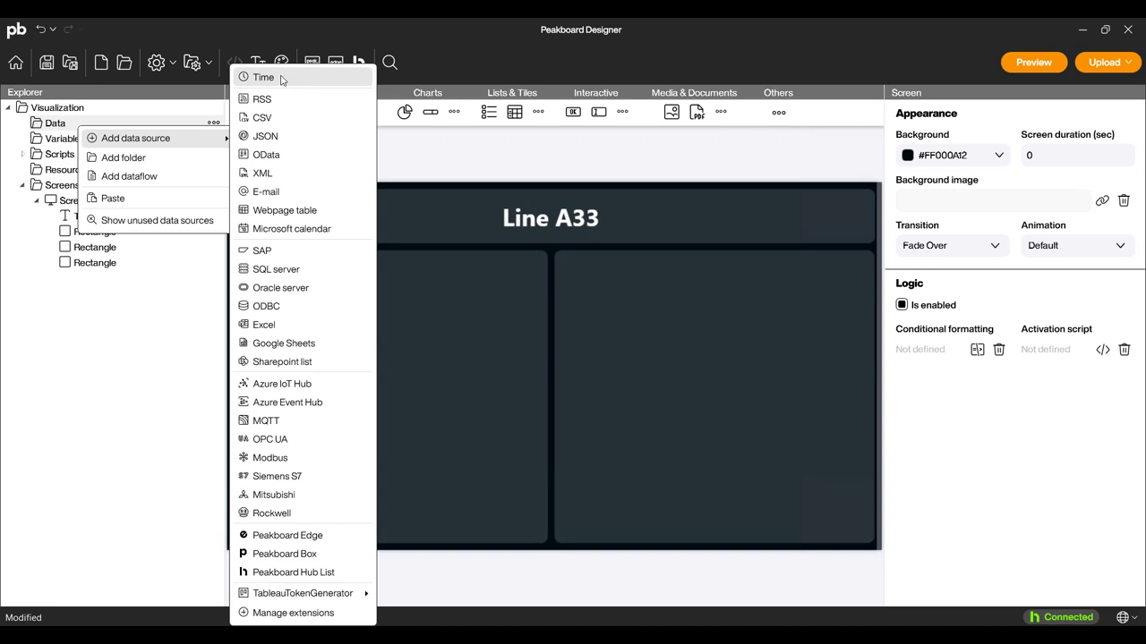
pyautogui.click(281, 80)
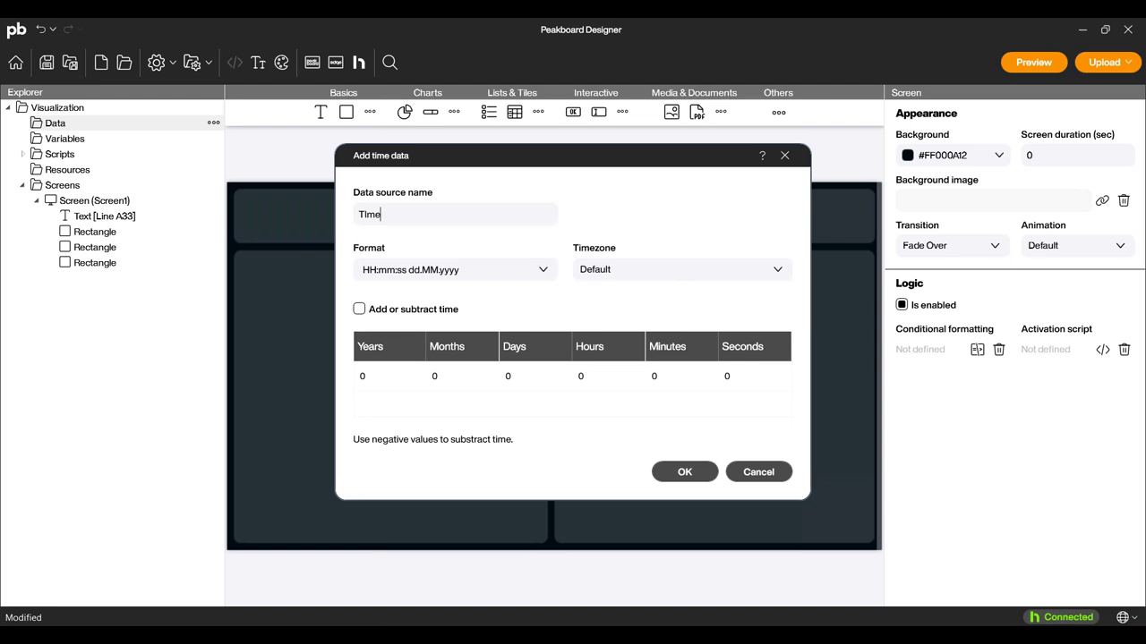
pyautogui.write('Time')
pyautogui.press('Return')
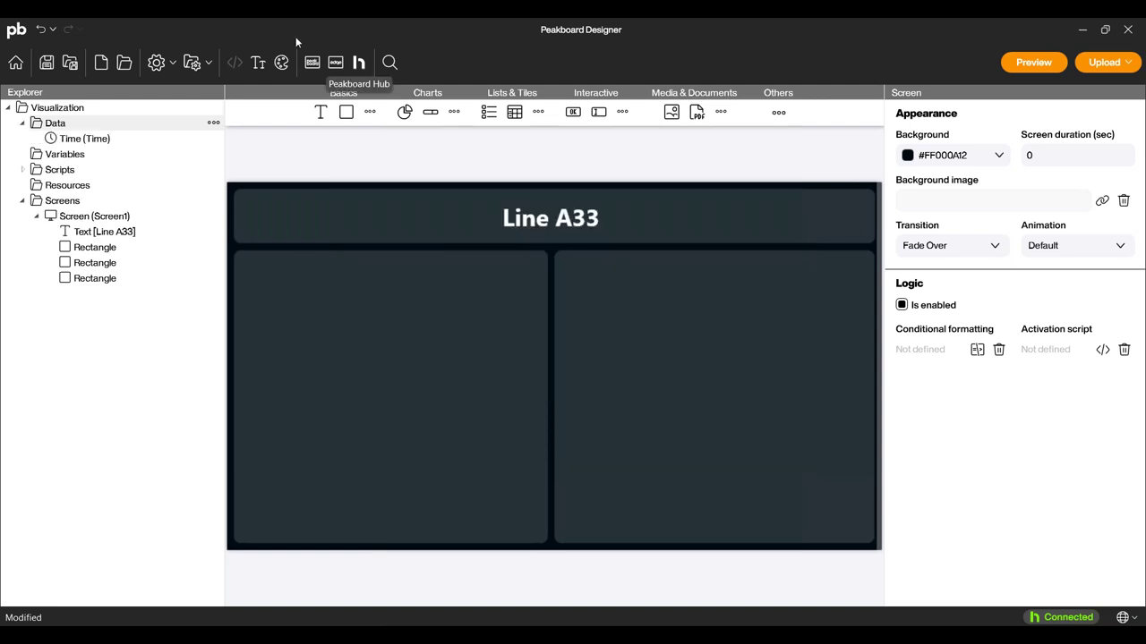
# Place the Time value at the header's right end with custom date/time format 'h:mm tt'.
pyautogui.moveTo(821, 220); pyautogui.dragTo(796, 205)
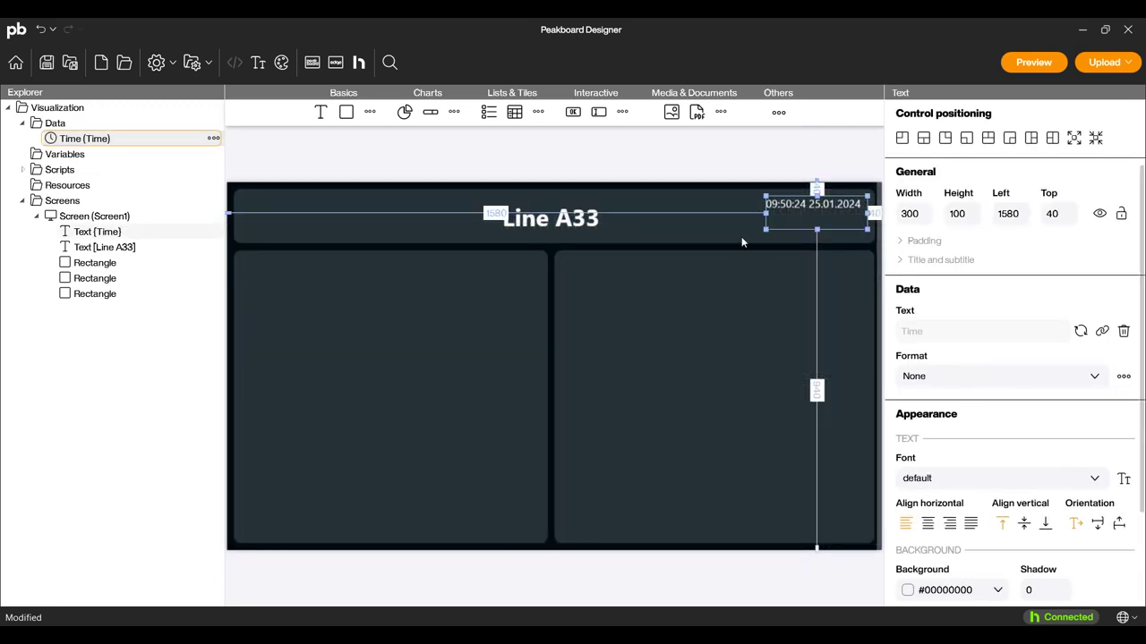
pyautogui.click(947, 378)
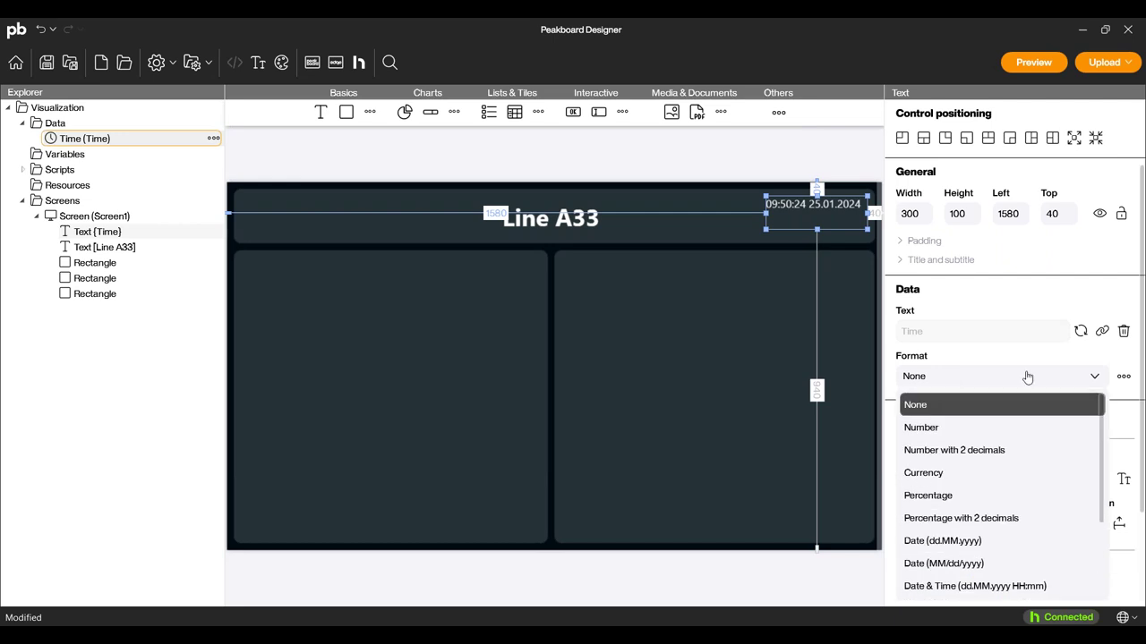
pyautogui.click(1123, 376)
pyautogui.click(1123, 376)
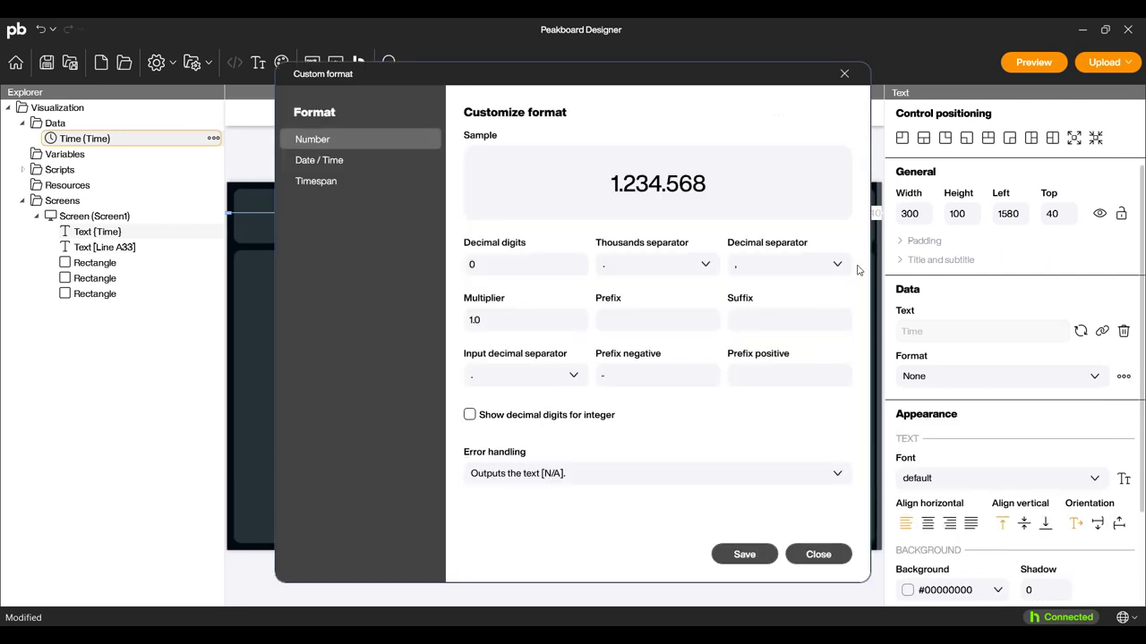
pyautogui.click(328, 163)
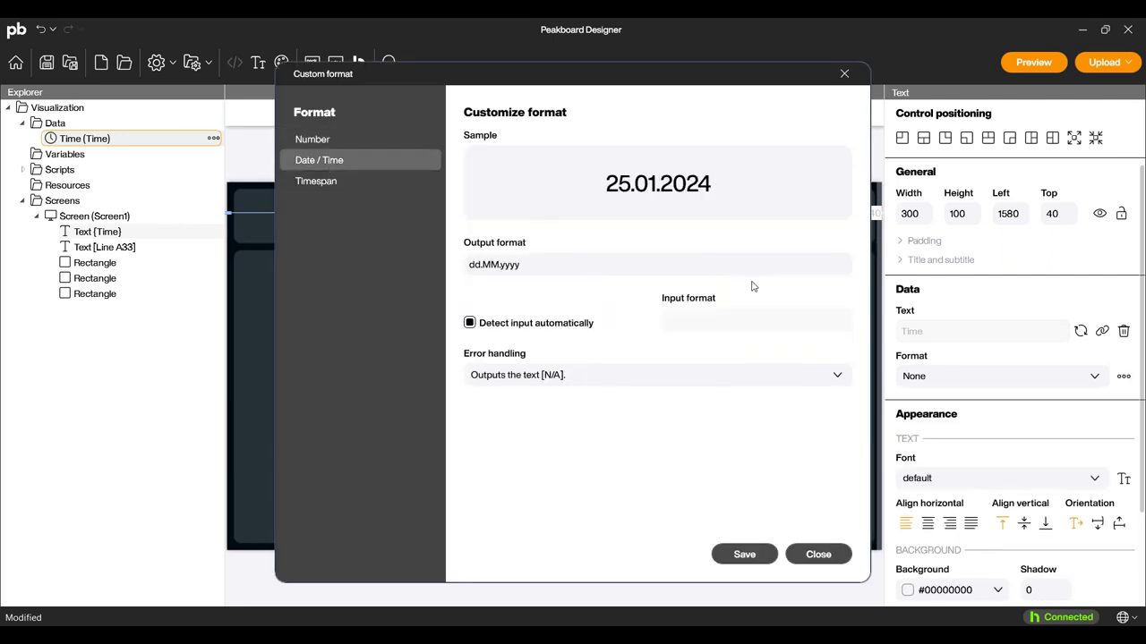
pyautogui.moveTo(570, 268); pyautogui.dragTo(232, 275)
pyautogui.write('h')
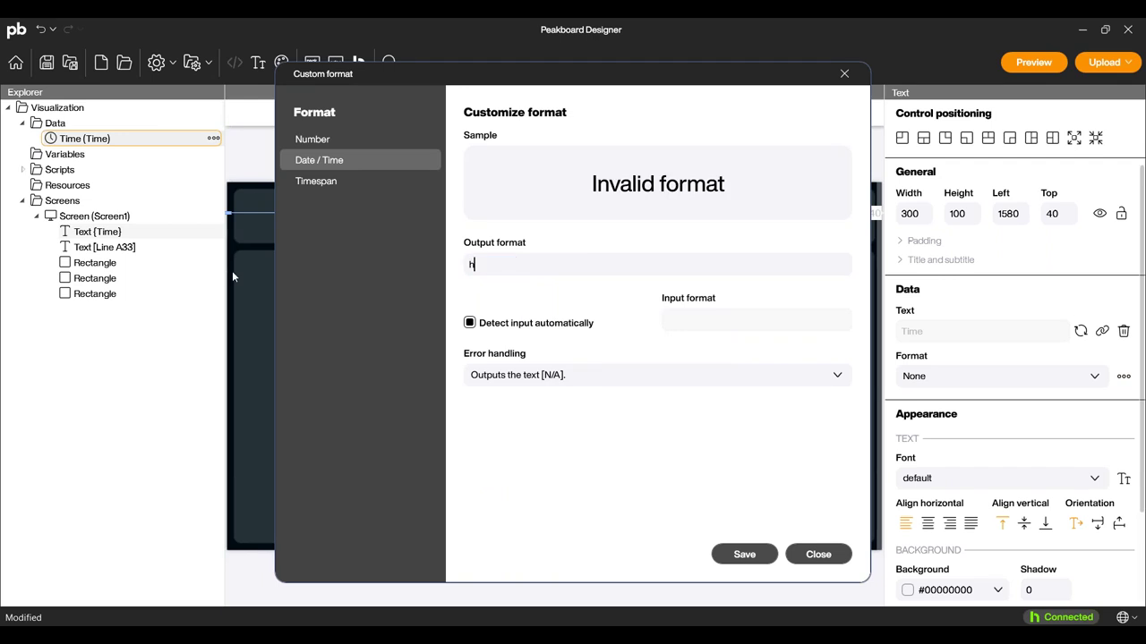
pyautogui.write(':mm tt')
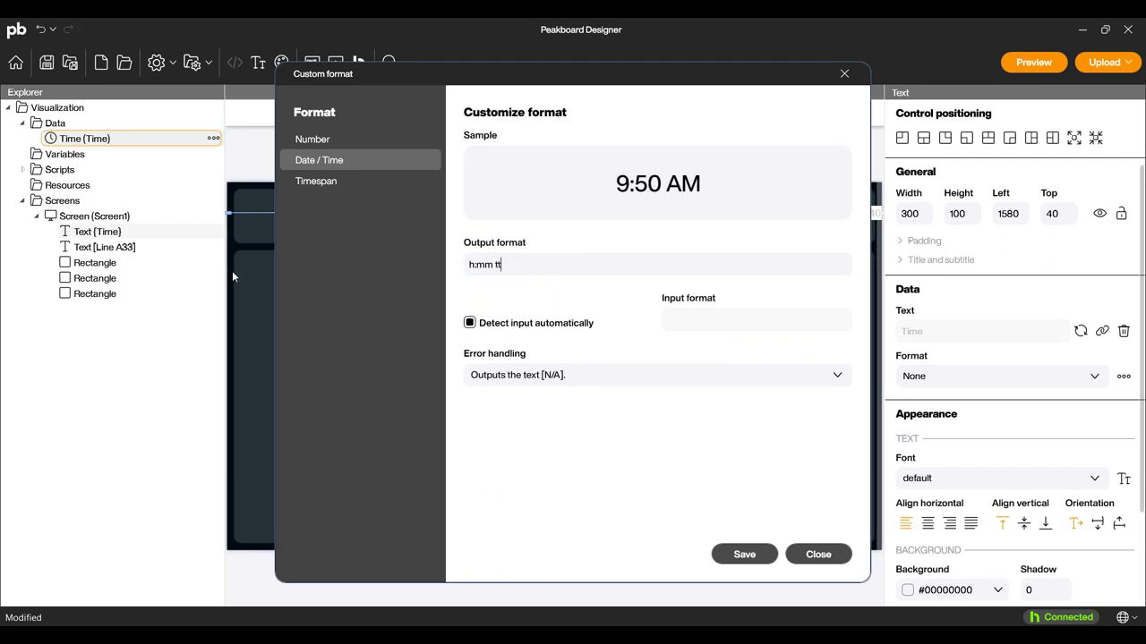
pyautogui.click(736, 556)
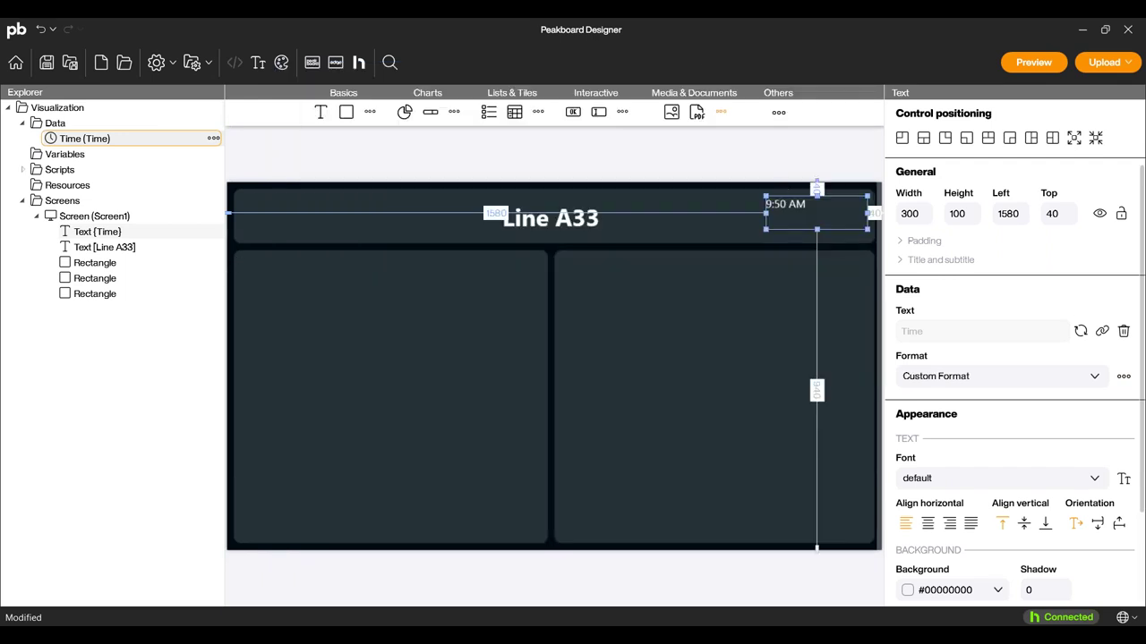
# Center the time text both ways in header2 font and move it down to Top 60.
pyautogui.click(927, 522)
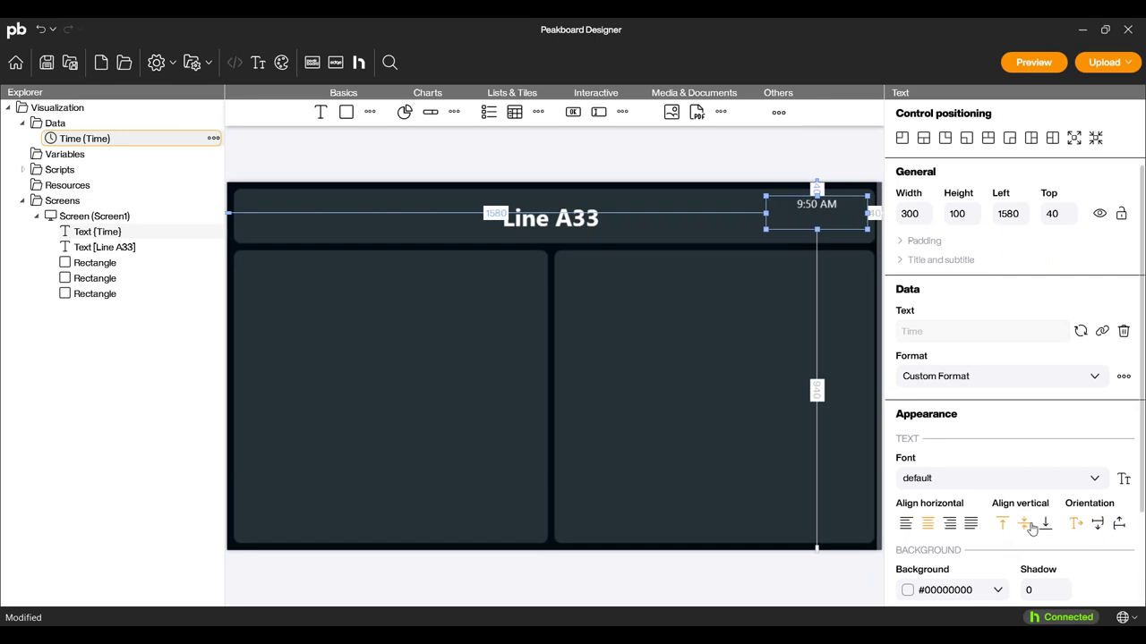
pyautogui.click(1024, 522)
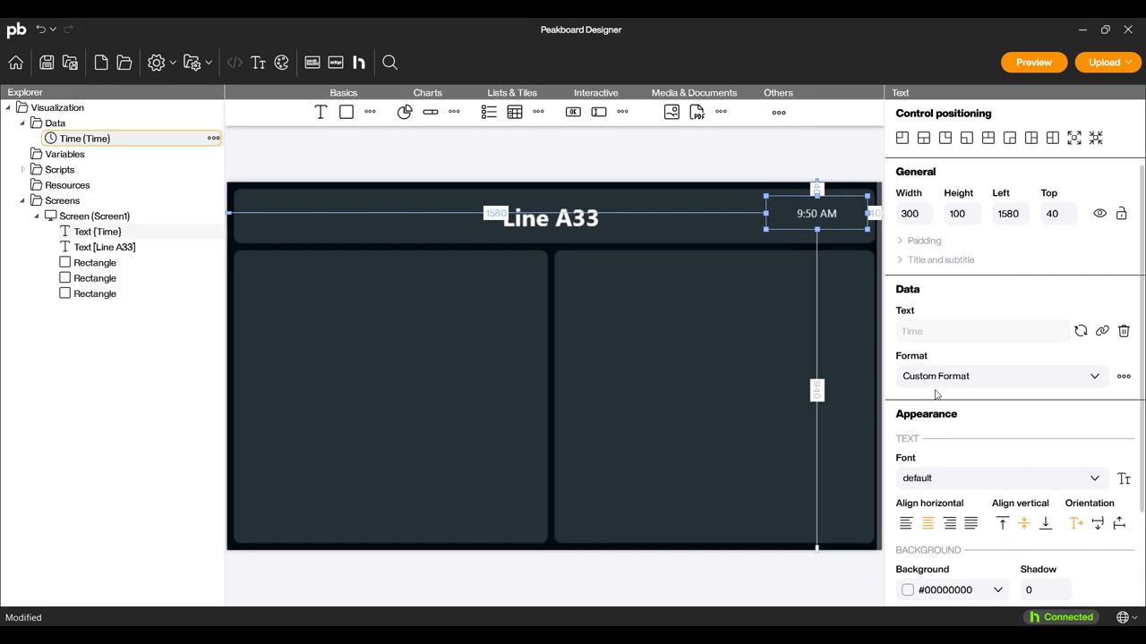
pyautogui.click(922, 488)
pyautogui.click(922, 359)
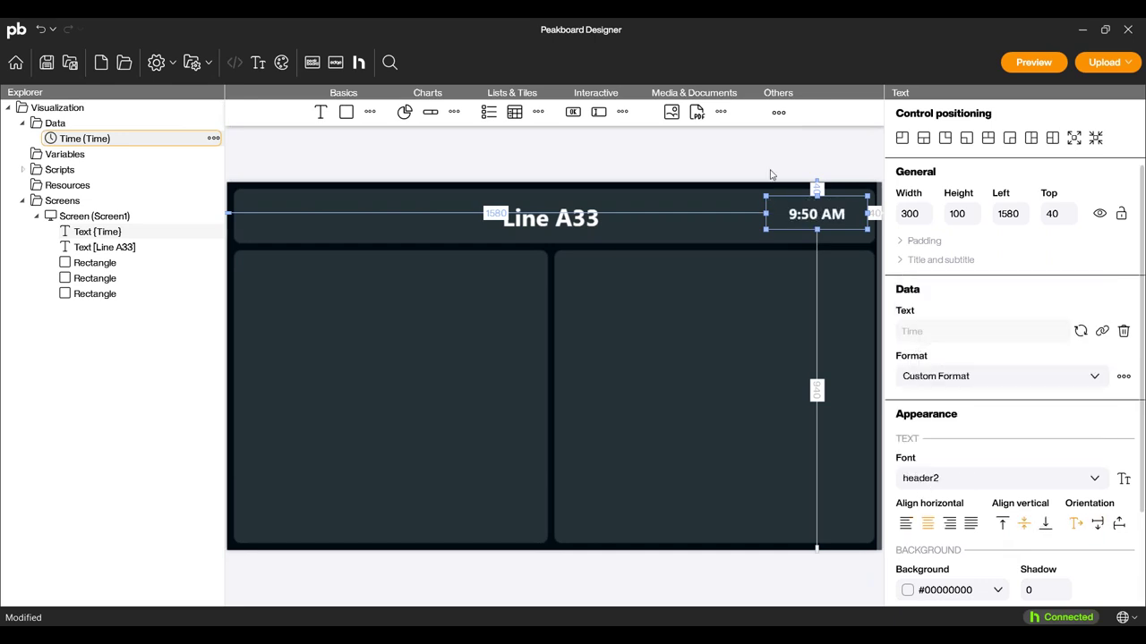
pyautogui.moveTo(821, 216); pyautogui.dragTo(819, 222)
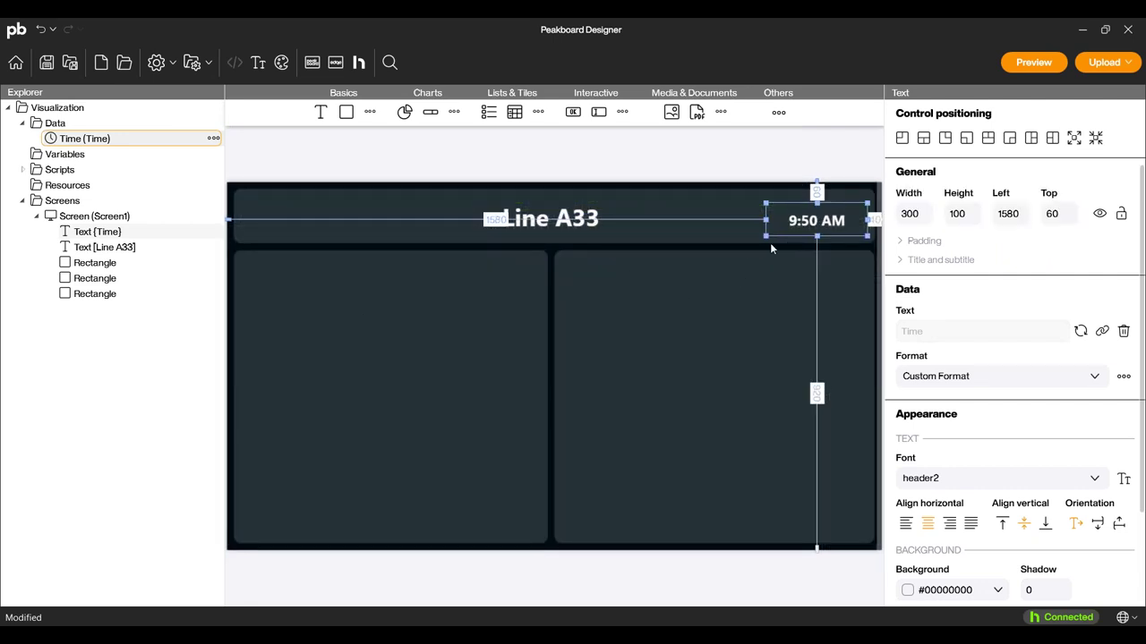
pyautogui.click(331, 171)
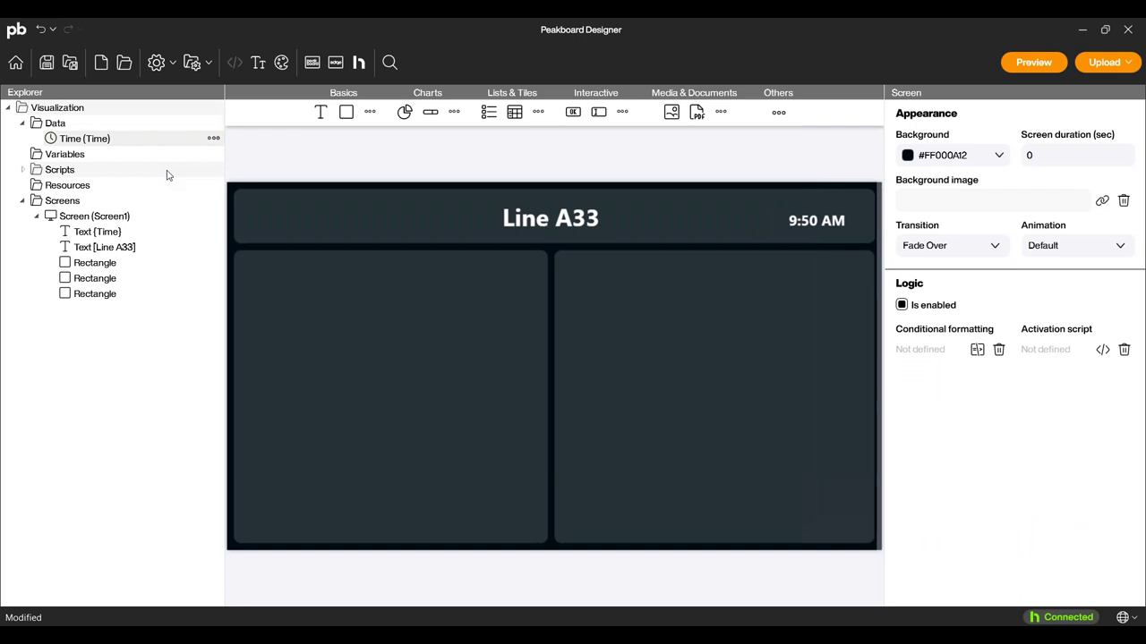
# Add an OPC UA data source named ProductionData with the DemoServer opc.tcp address as server URL.
pyautogui.click(213, 123)
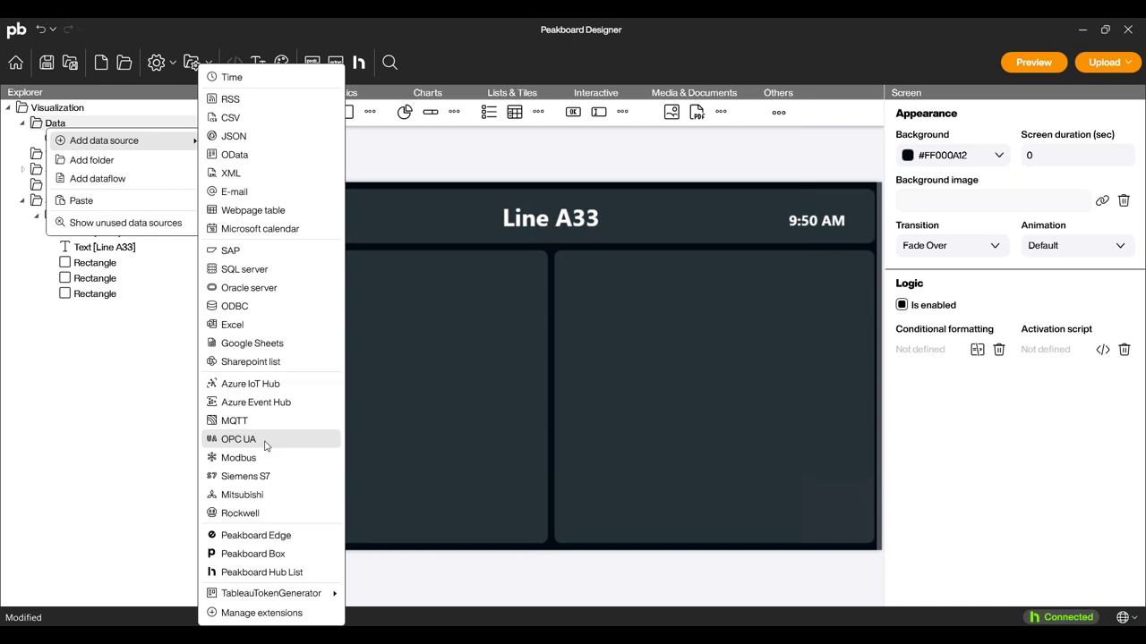
pyautogui.click(264, 445)
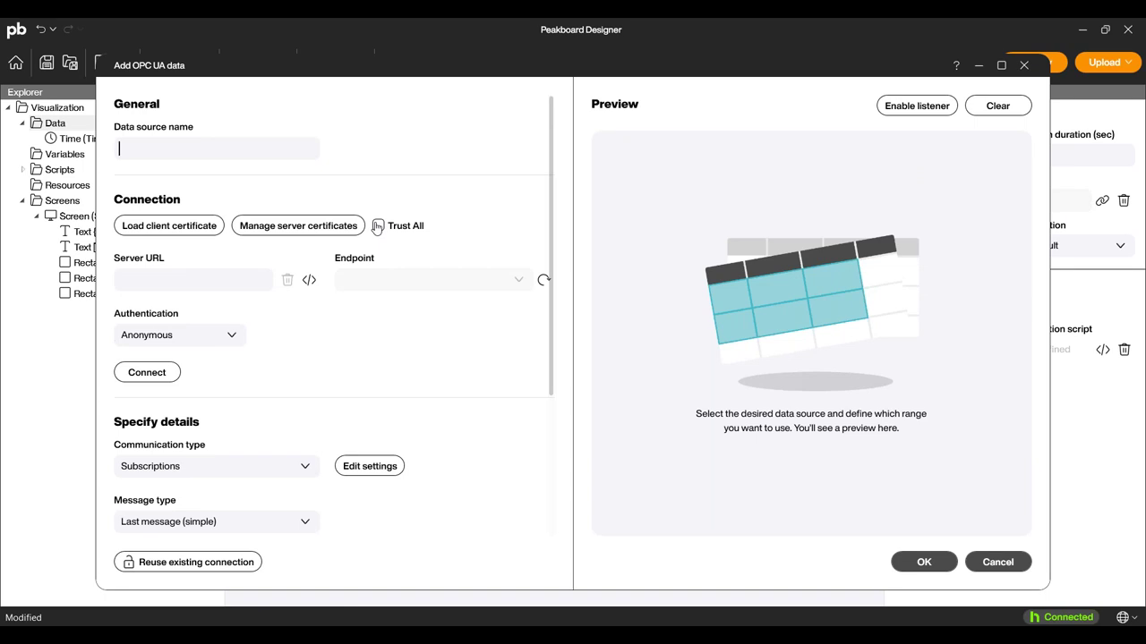
pyautogui.write('ProductionData')
pyautogui.press('super+v')
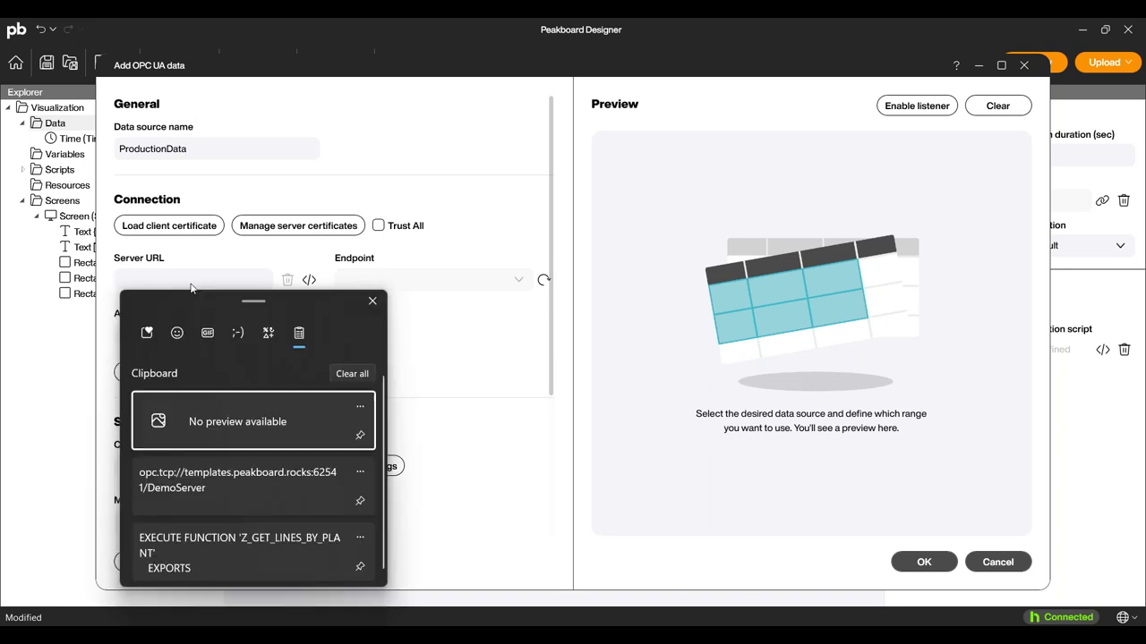
pyautogui.click(224, 492)
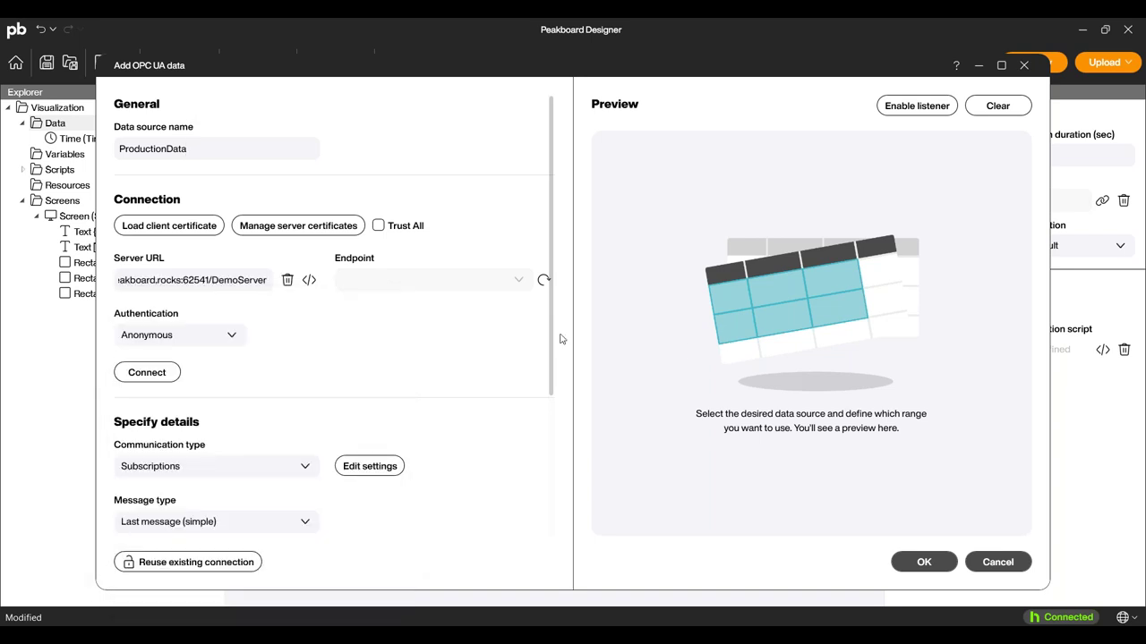
# Fetch the server endpoints, load the PeakboardDemoCert client certificate, and connect successfully.
pyautogui.click(539, 281)
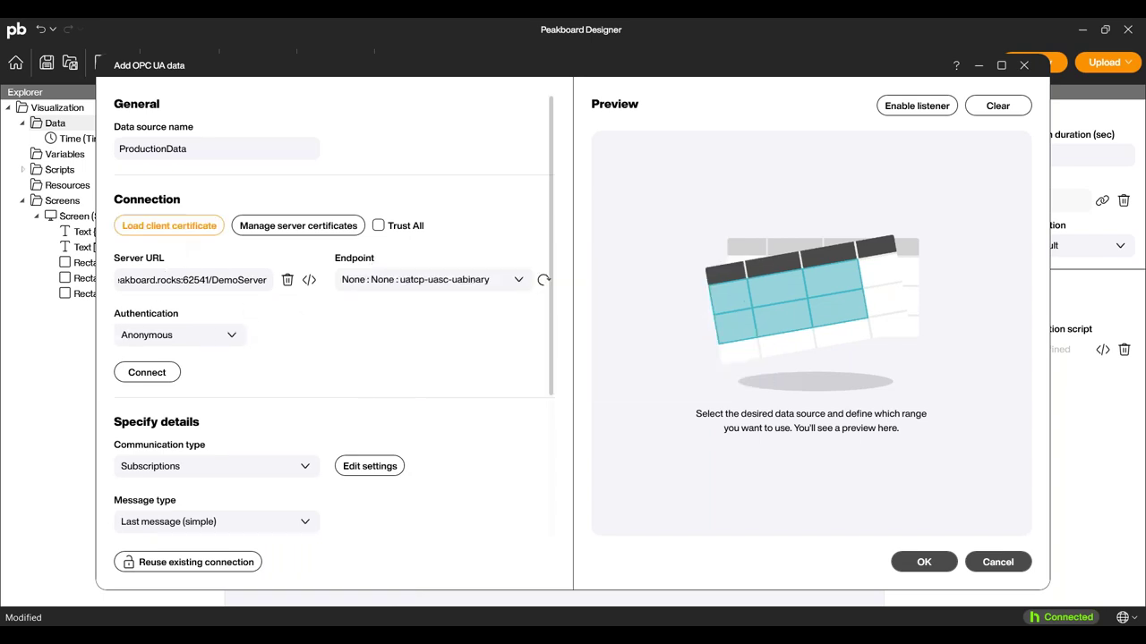
pyautogui.click(175, 229)
pyautogui.click(397, 160)
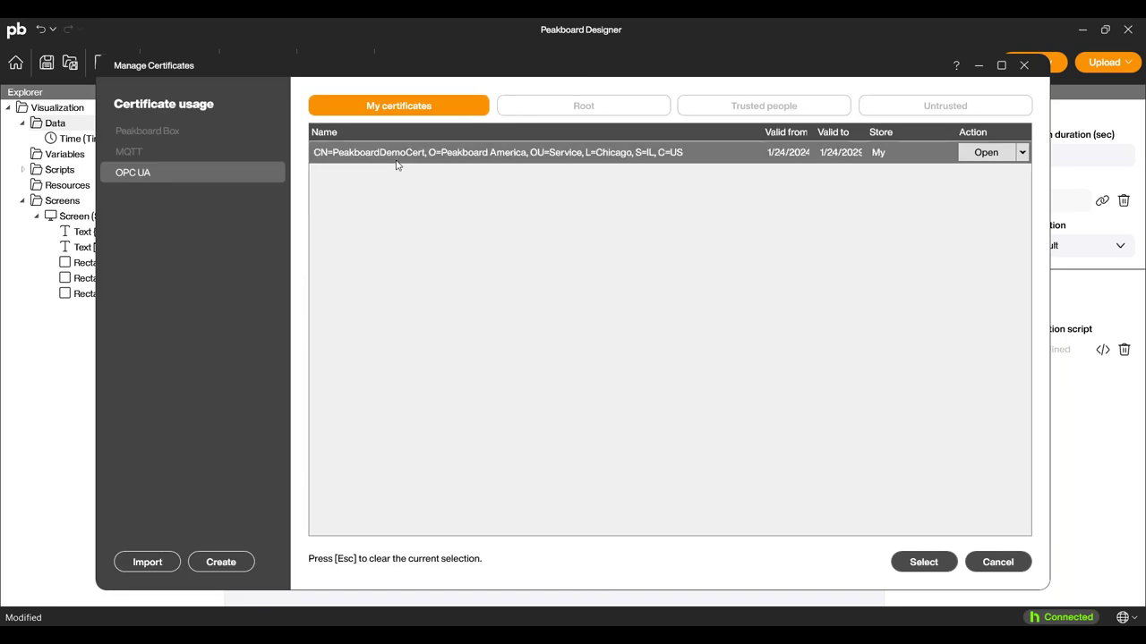
pyautogui.click(893, 569)
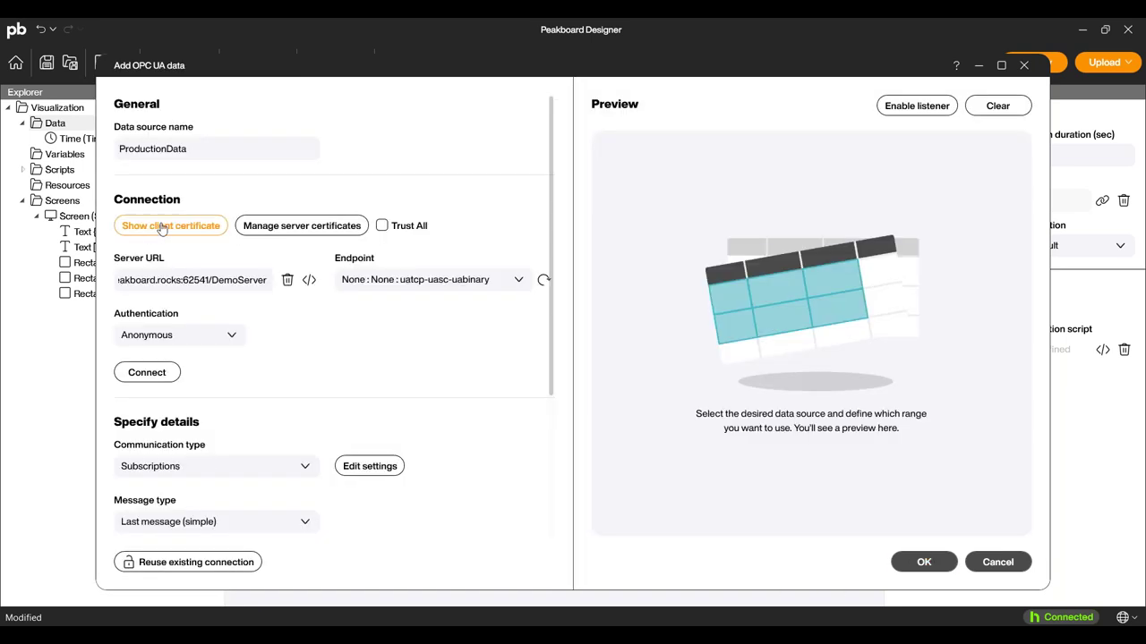
pyautogui.click(143, 373)
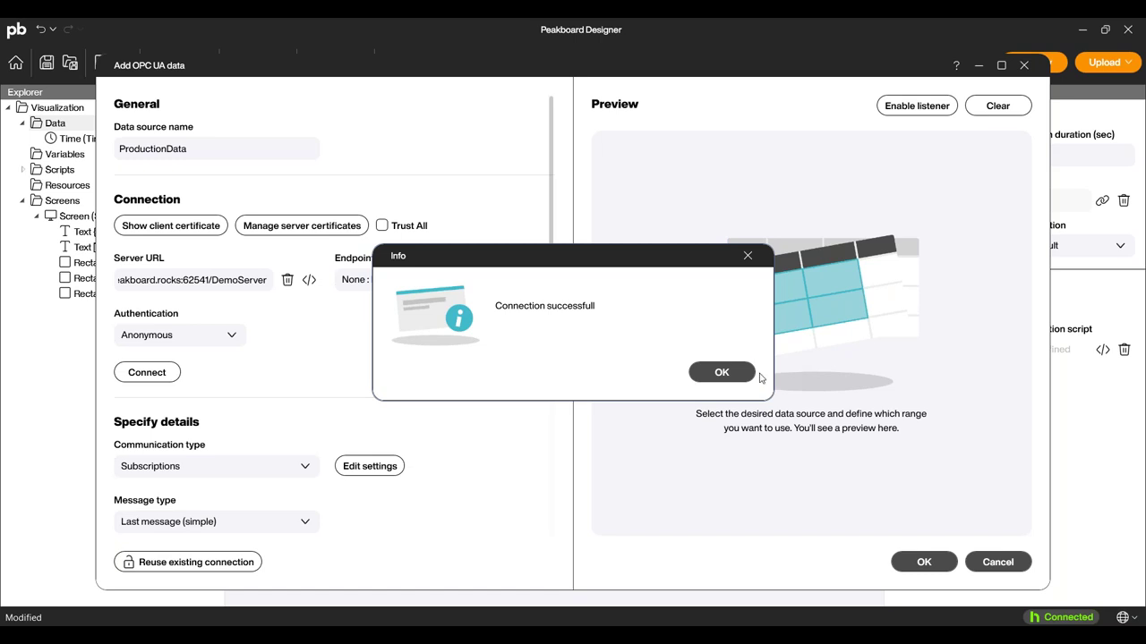
pyautogui.click(734, 373)
pyautogui.scroll(-3, 419, 338)
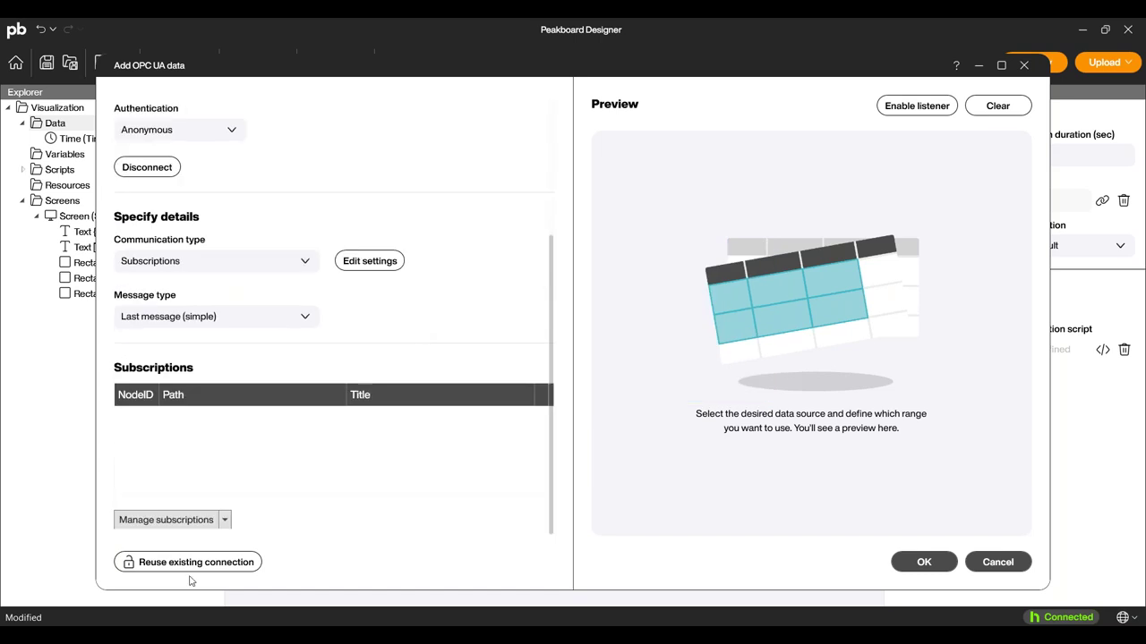
# Subscribe to FactoryData > ExampleFactory_LightBarrierLine2Count, preview its live value, and confirm the source.
pyautogui.click(172, 520)
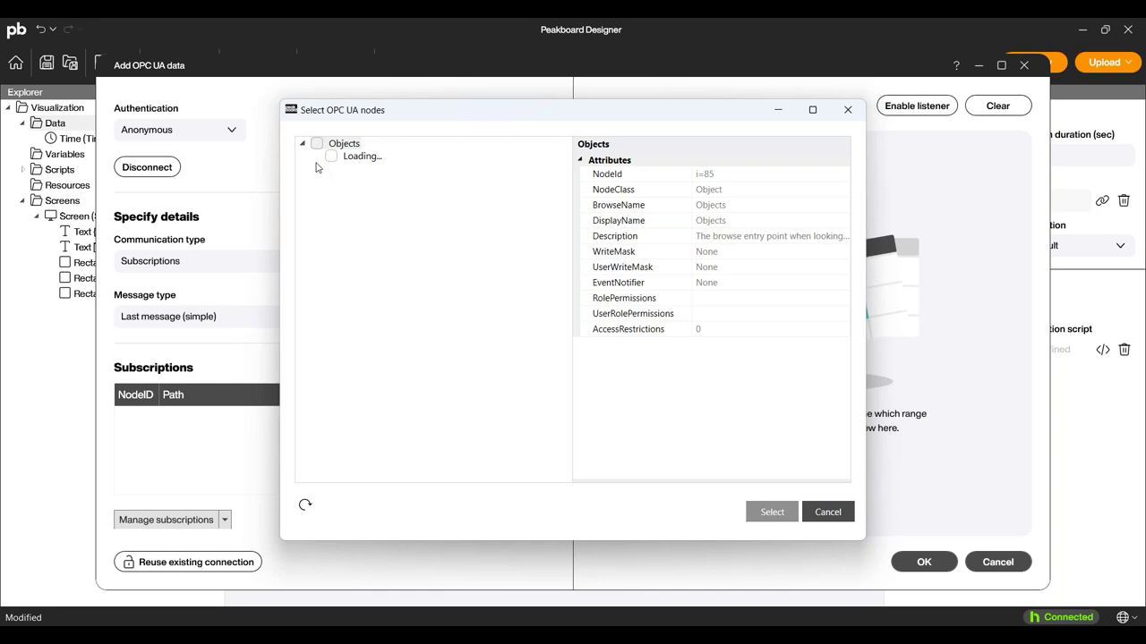
pyautogui.click(316, 181)
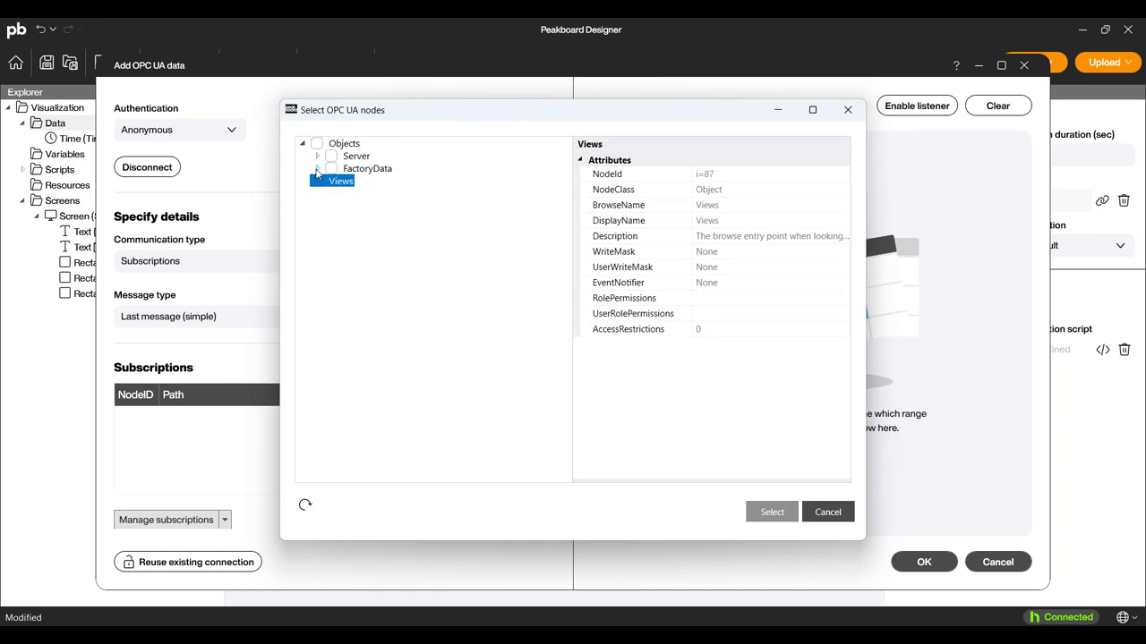
pyautogui.click(317, 169)
pyautogui.click(331, 206)
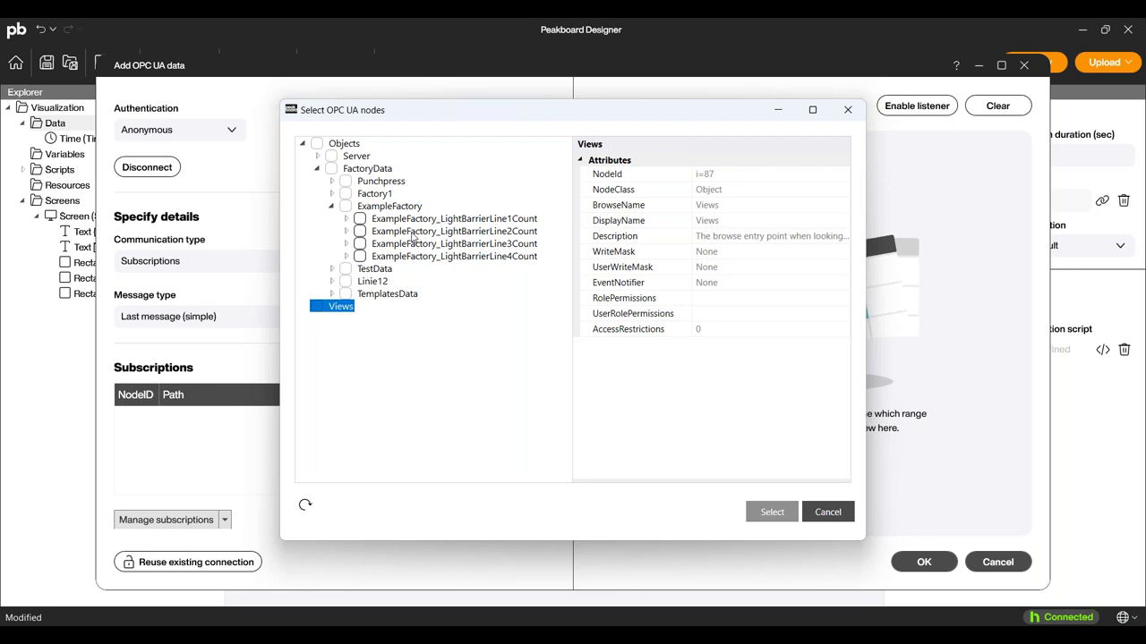
pyautogui.click(413, 233)
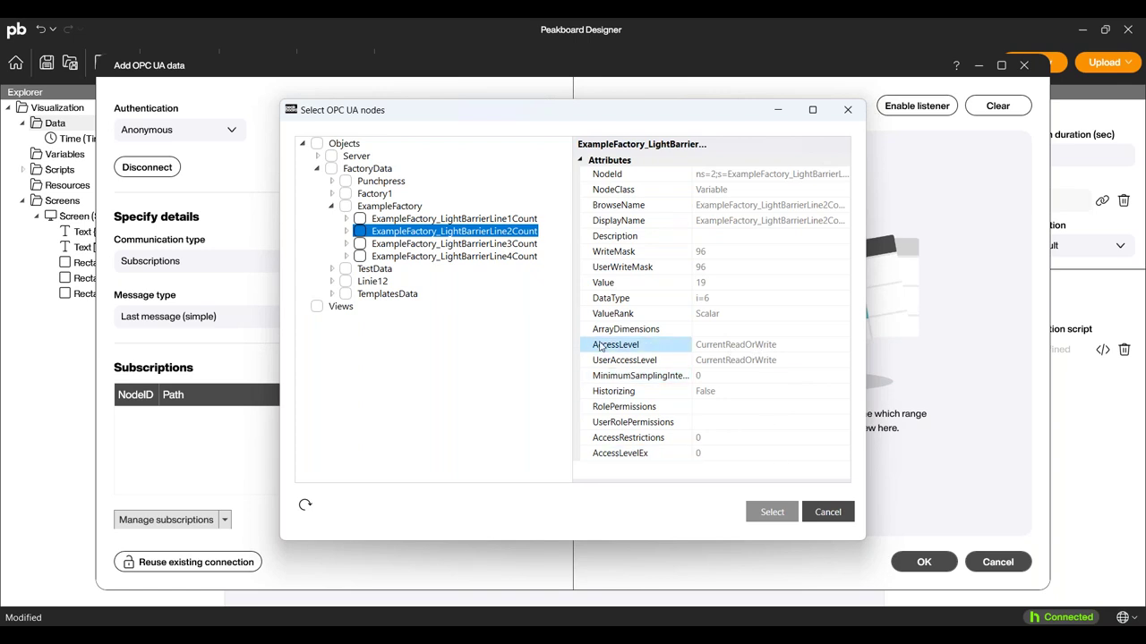
pyautogui.click(358, 231)
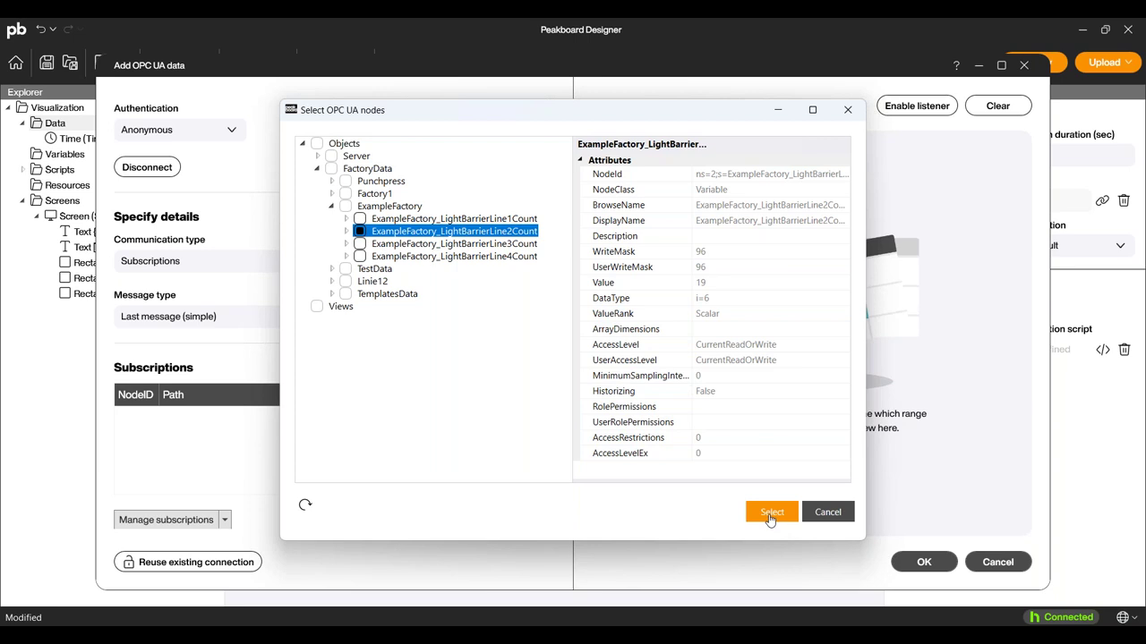
pyautogui.click(770, 512)
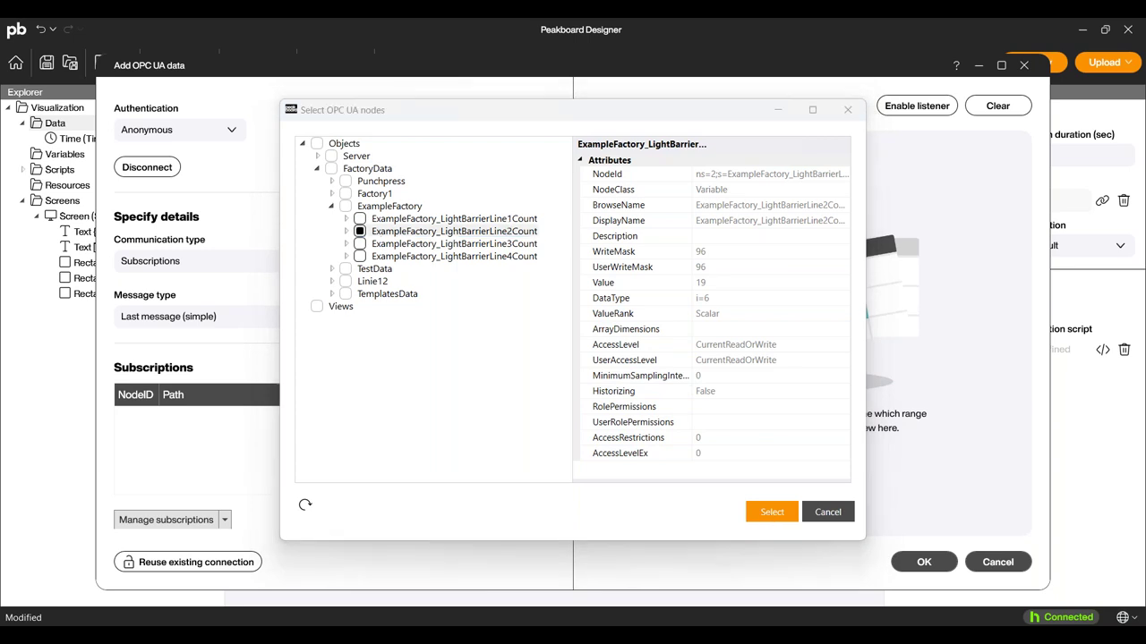
pyautogui.click(917, 106)
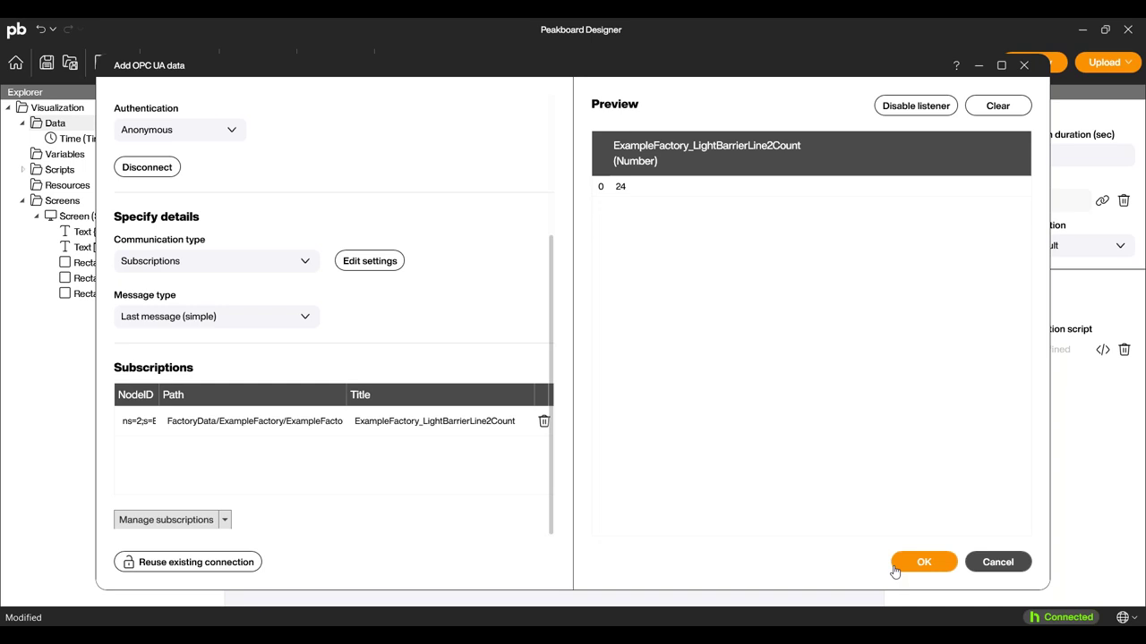
pyautogui.click(895, 569)
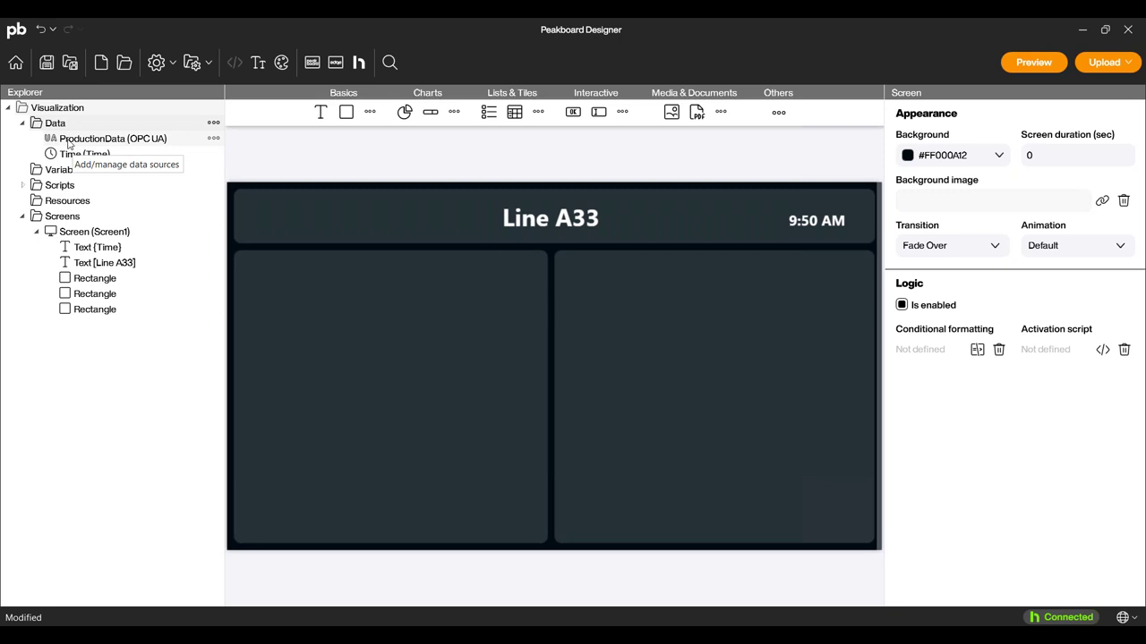
# Drop ProductionData onto the left panel as text, delete it, and show the Add data source list.
pyautogui.moveTo(69, 143); pyautogui.dragTo(359, 319)
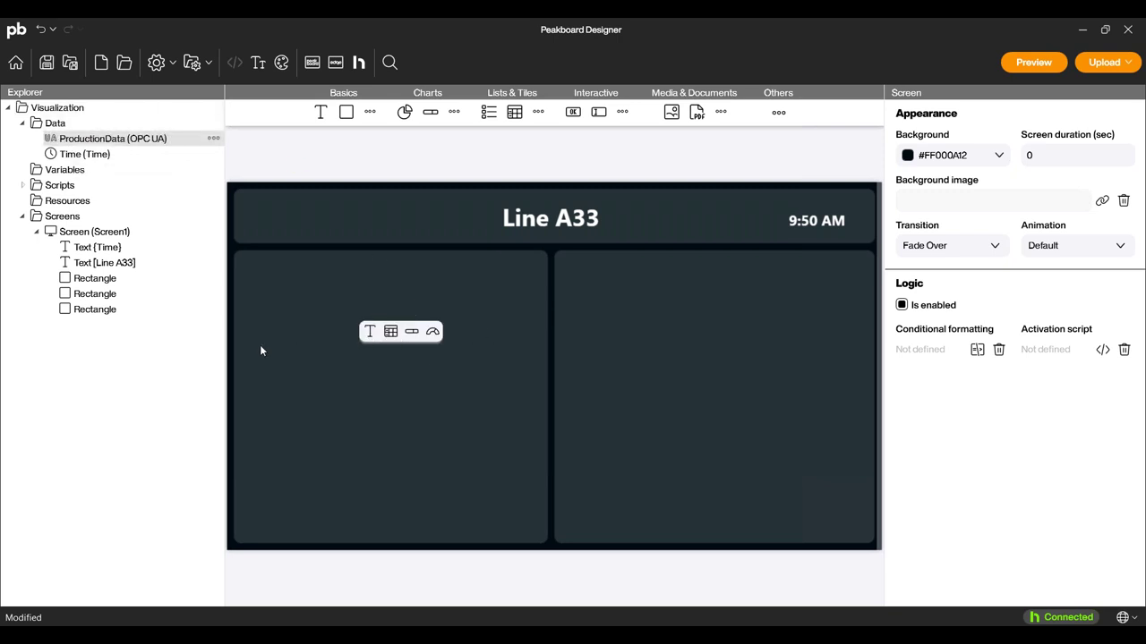
pyautogui.click(369, 331)
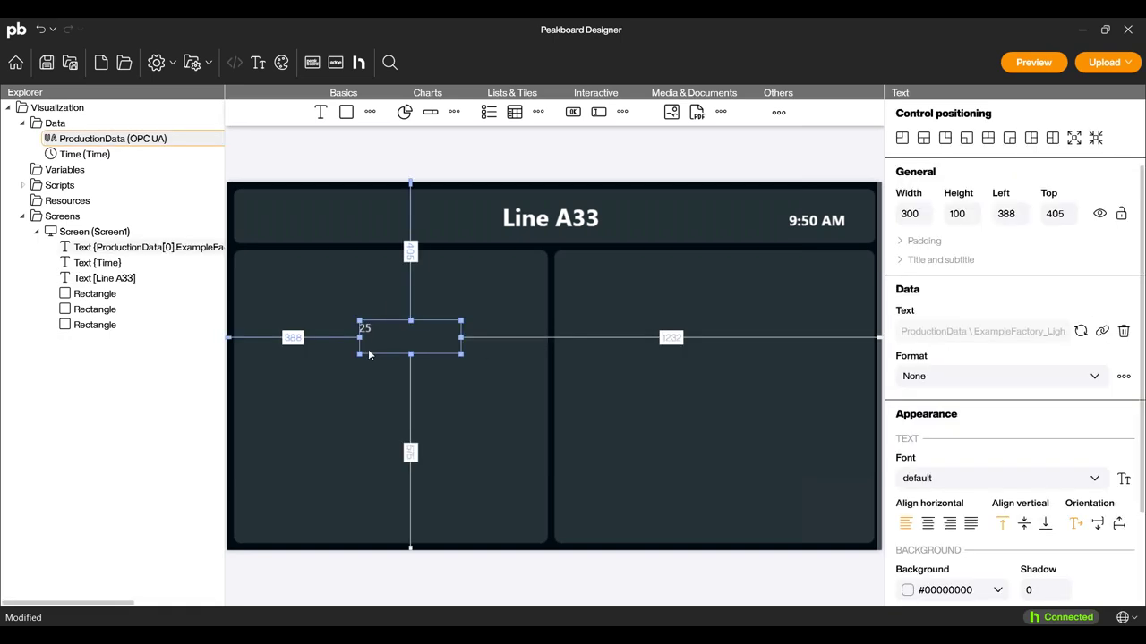
pyautogui.press('Delete')
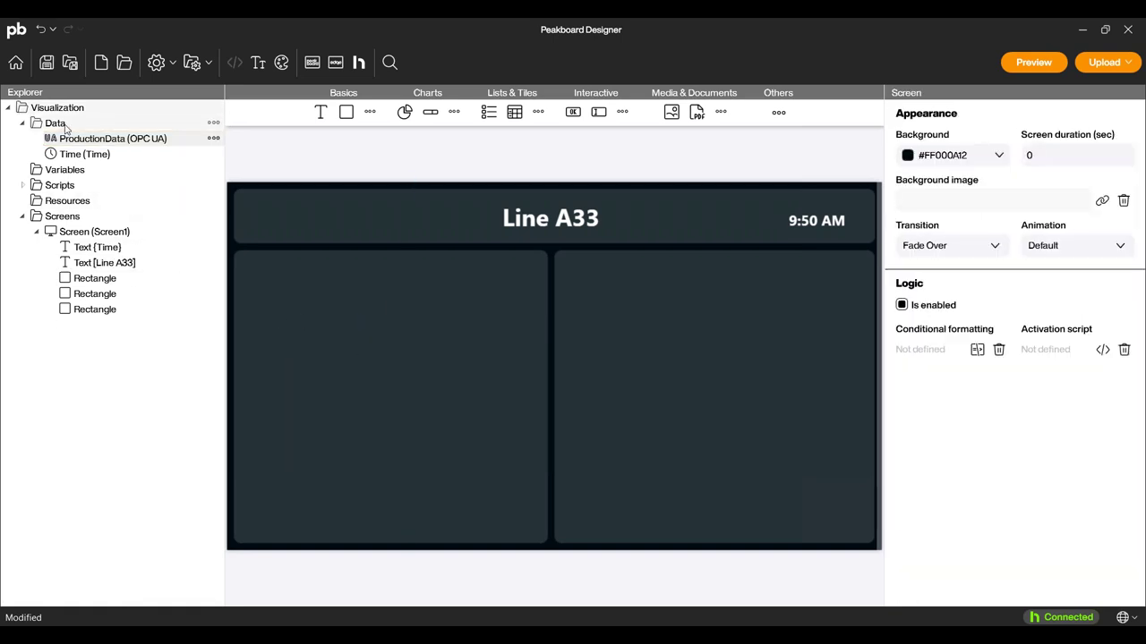
pyautogui.rightClick(65, 125)
pyautogui.moveTo(99, 134)
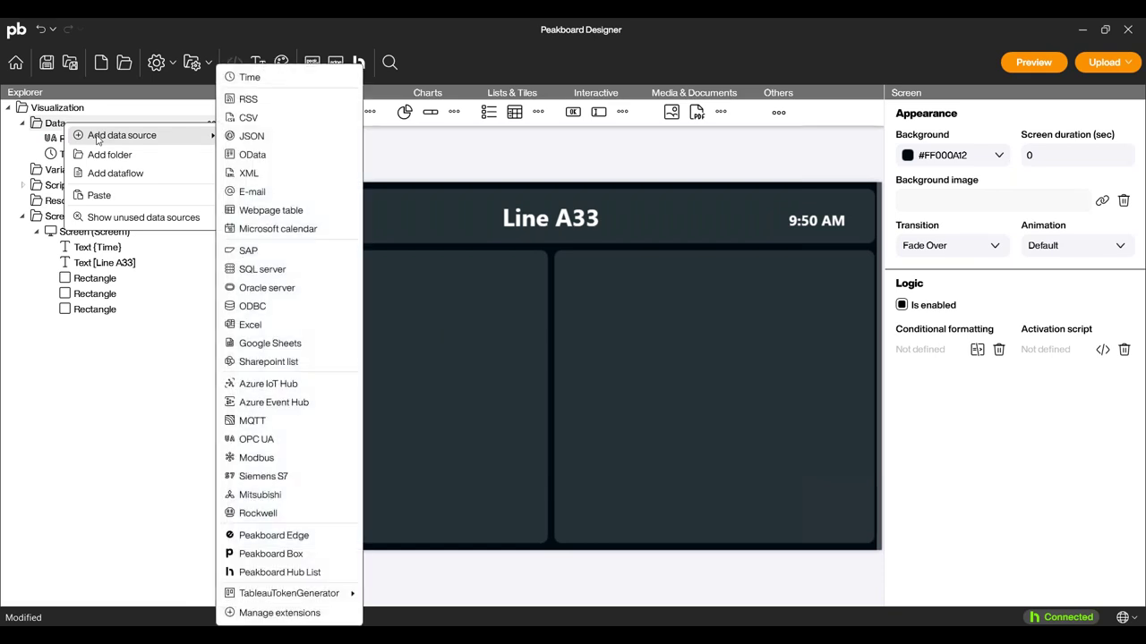
# Create SAP source ProductionTargets with a 90-second reload interval, reusing the SAP Demo connection.
pyautogui.click(261, 254)
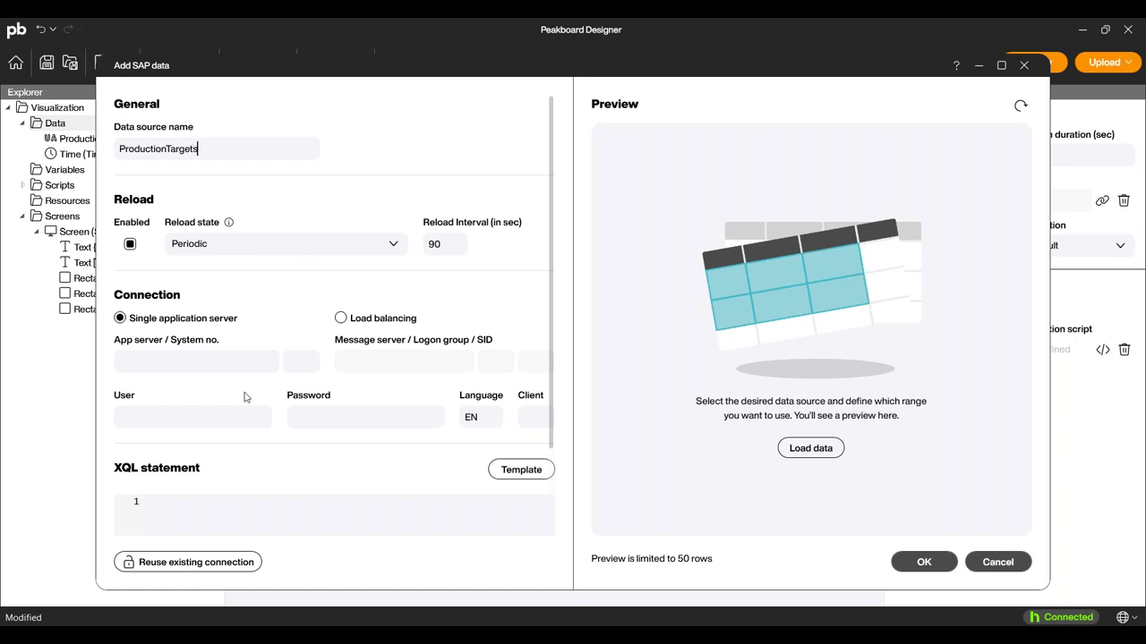
pyautogui.doubleClick(433, 244)
pyautogui.click(459, 243)
pyautogui.doubleClick(462, 247)
pyautogui.click(215, 564)
pyautogui.click(252, 580)
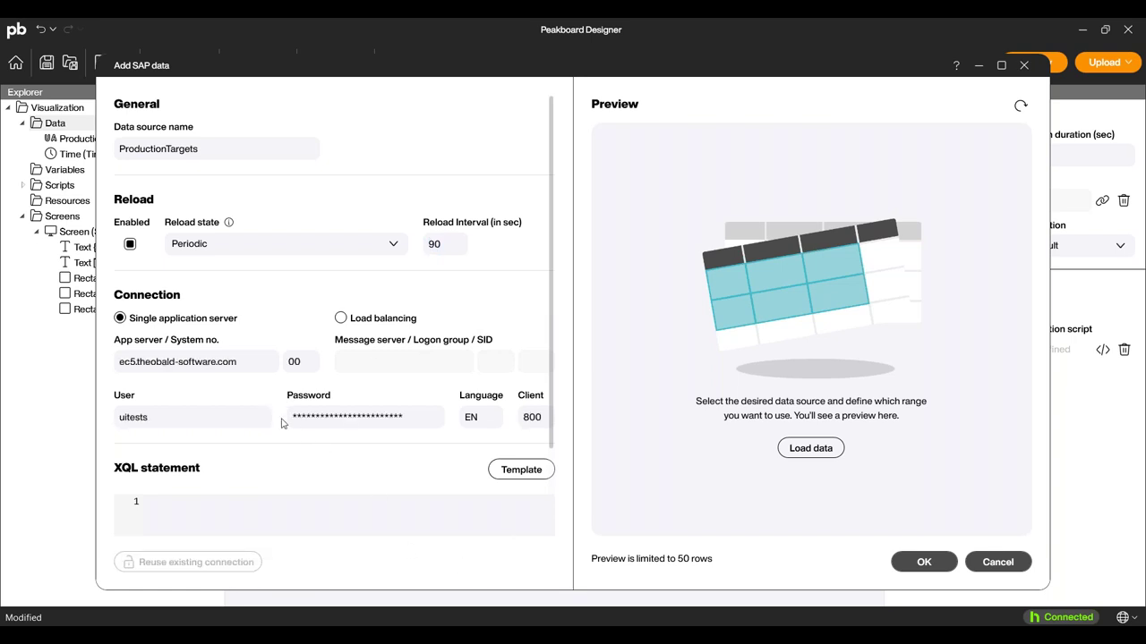
# Paste the EXECUTE FUNCTION Z_GET_LINES_BY_PLANT statement for plant 1000, load the preview, and save.
pyautogui.scroll(-1, 281, 424)
pyautogui.click(274, 472)
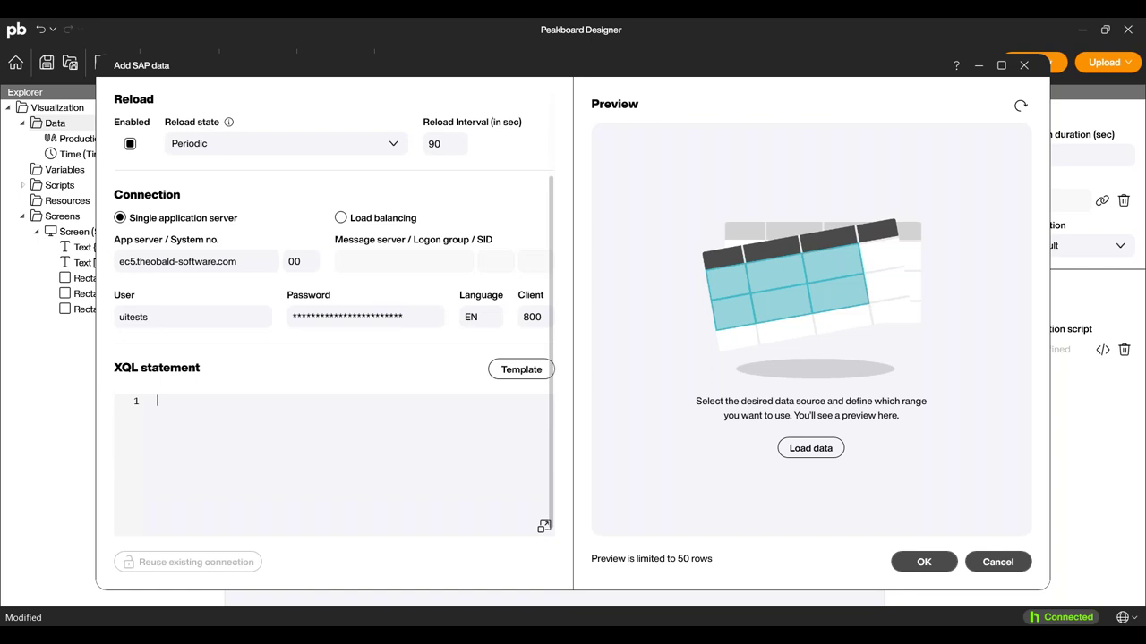
pyautogui.press('super+v')
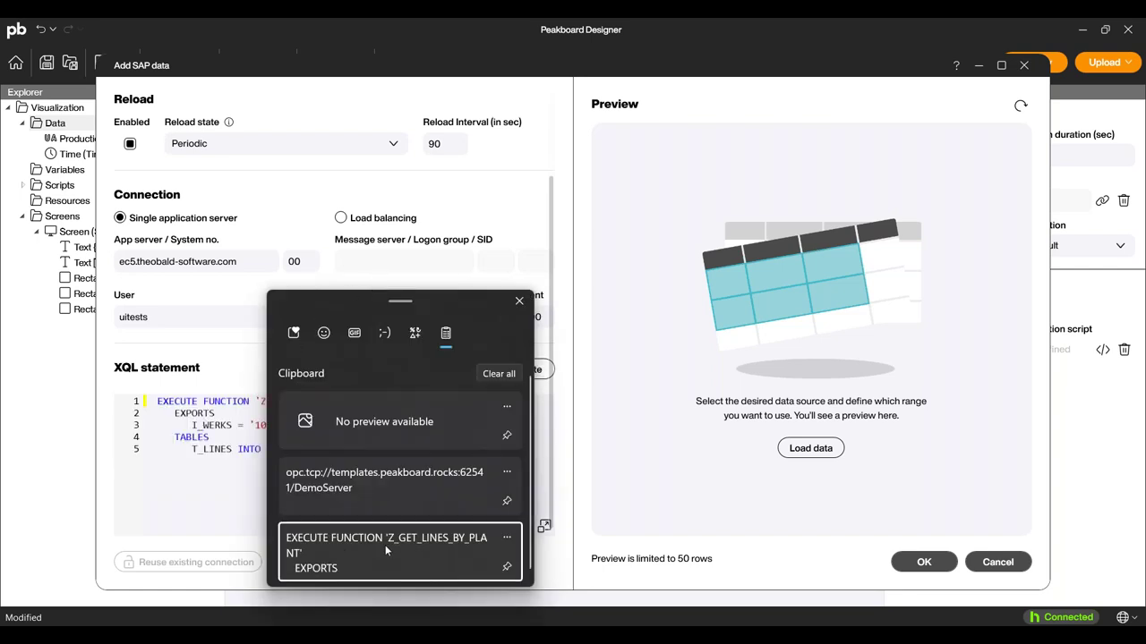
pyautogui.click(333, 544)
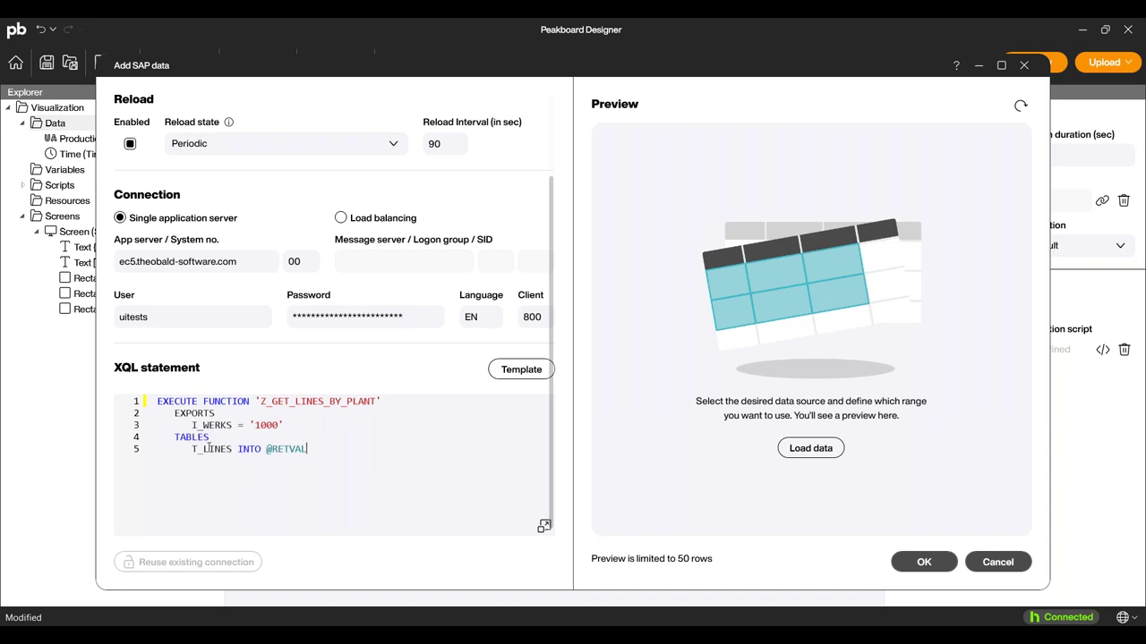
pyautogui.hotkey('ctrl', 'a')
pyautogui.click(506, 507)
pyautogui.click(811, 449)
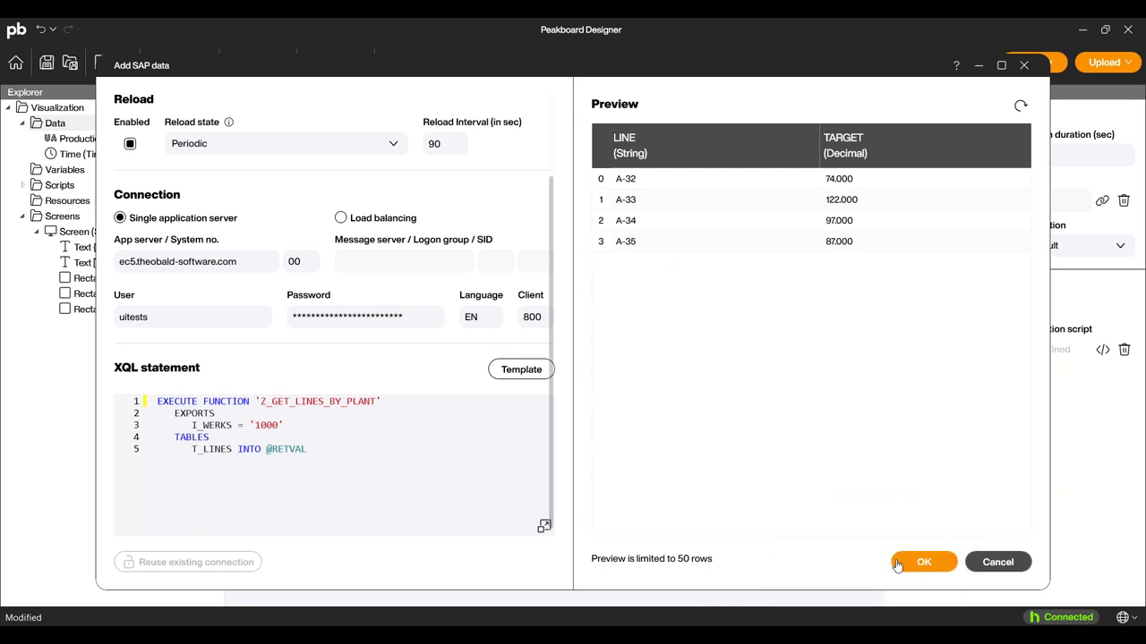
pyautogui.click(895, 567)
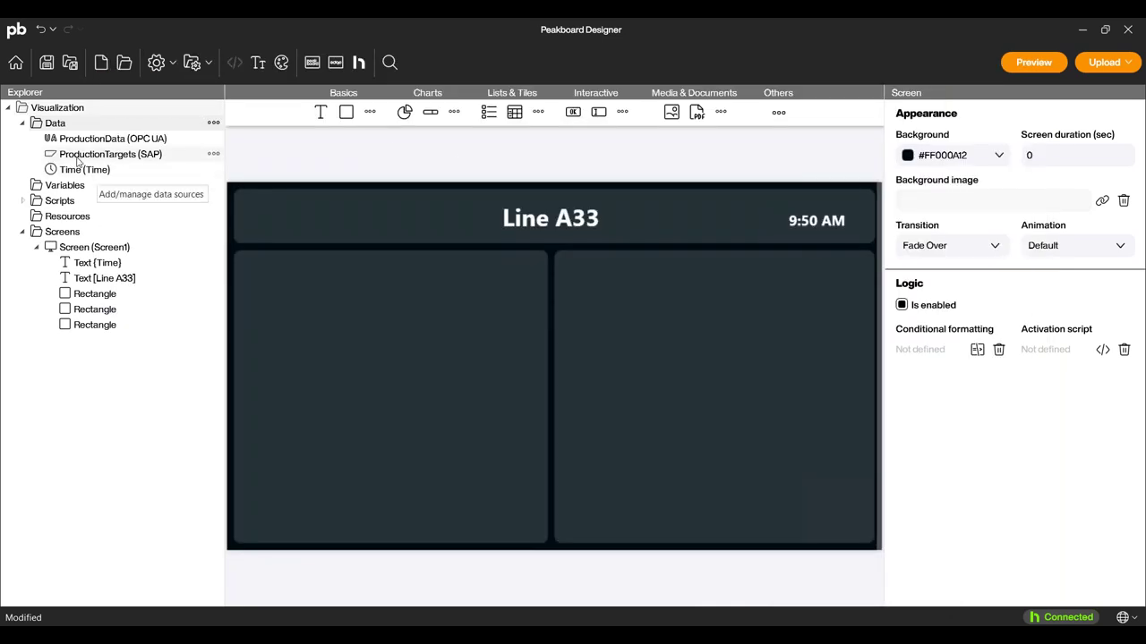
pyautogui.click(101, 155)
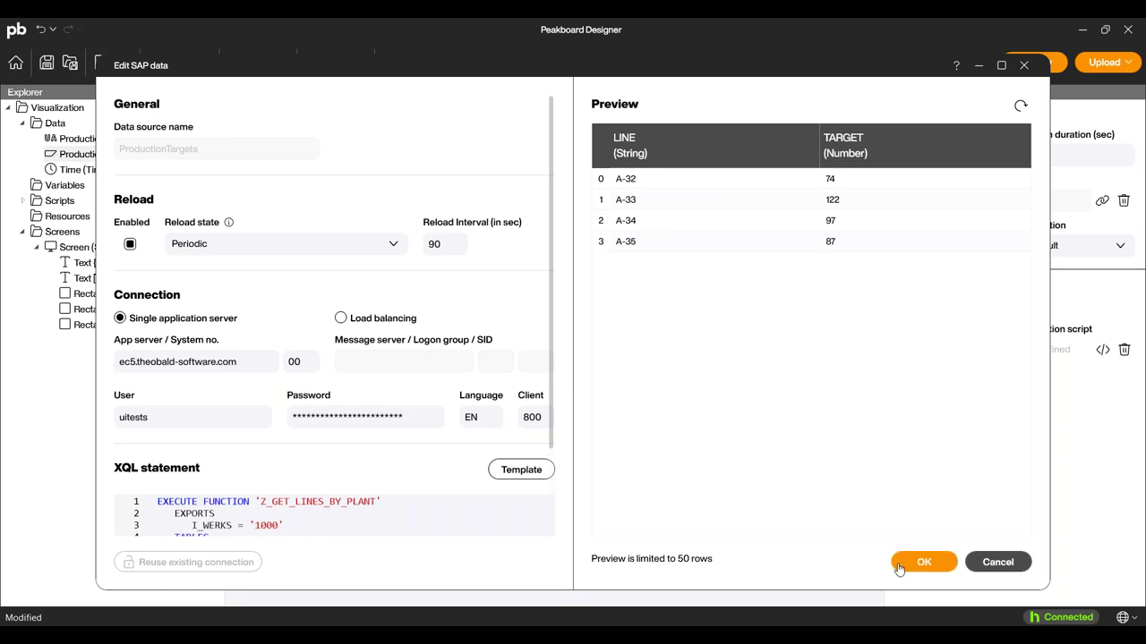
pyautogui.click(900, 564)
pyautogui.rightClick(109, 157)
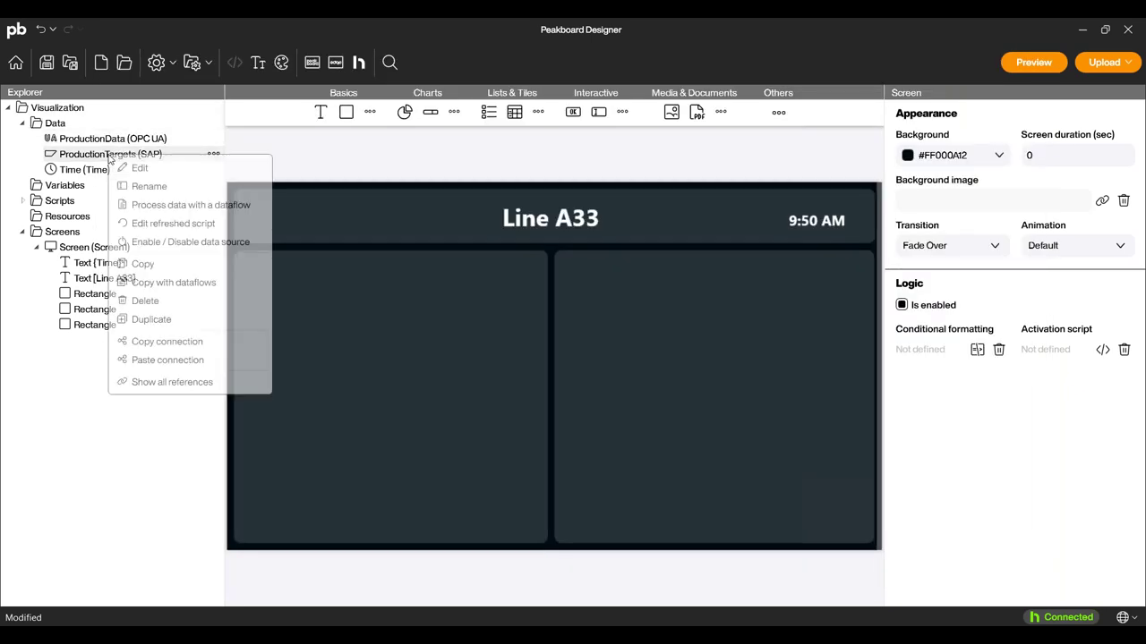
pyautogui.click(78, 156)
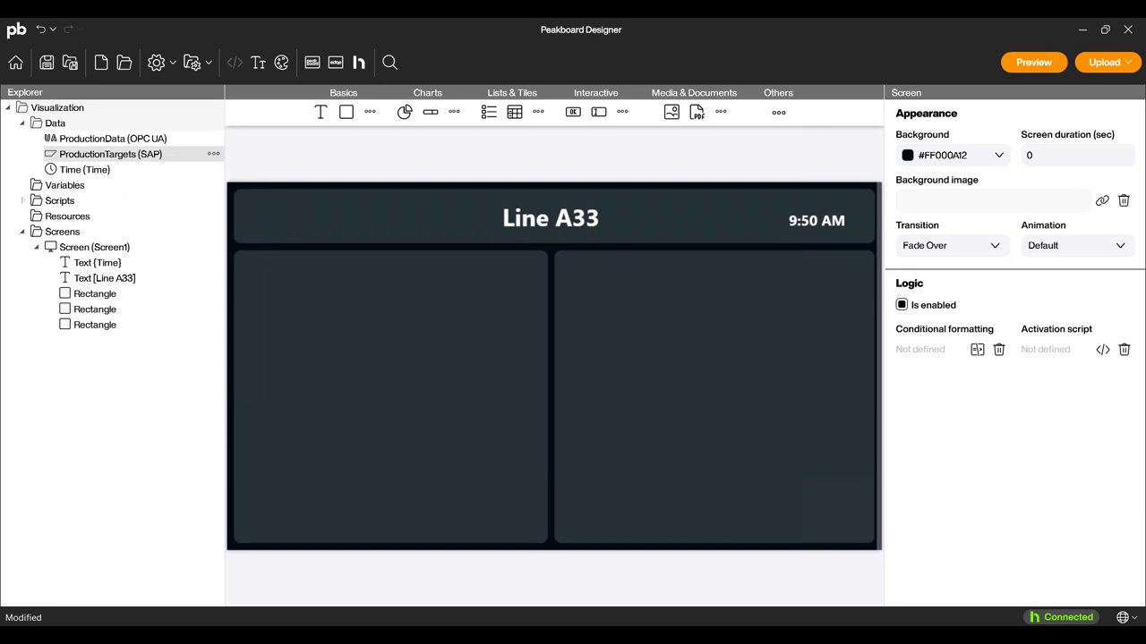
pyautogui.rightClick(79, 155)
pyautogui.click(143, 205)
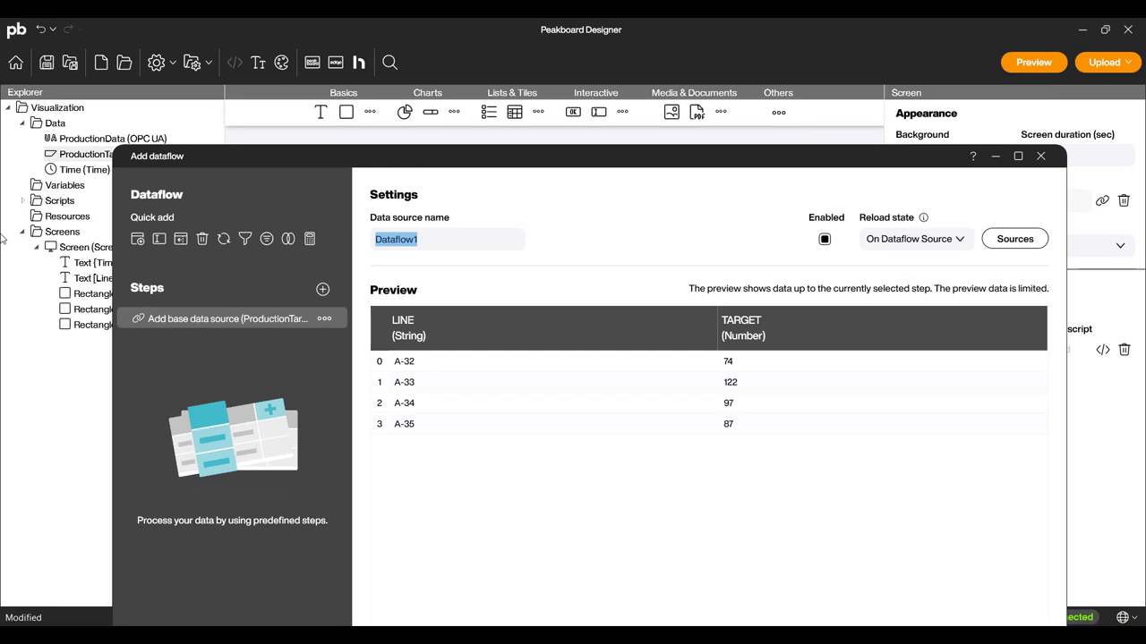
# Save a LineTarget dataflow that includes only rows with the value A-33.
pyautogui.write('LineTarget')
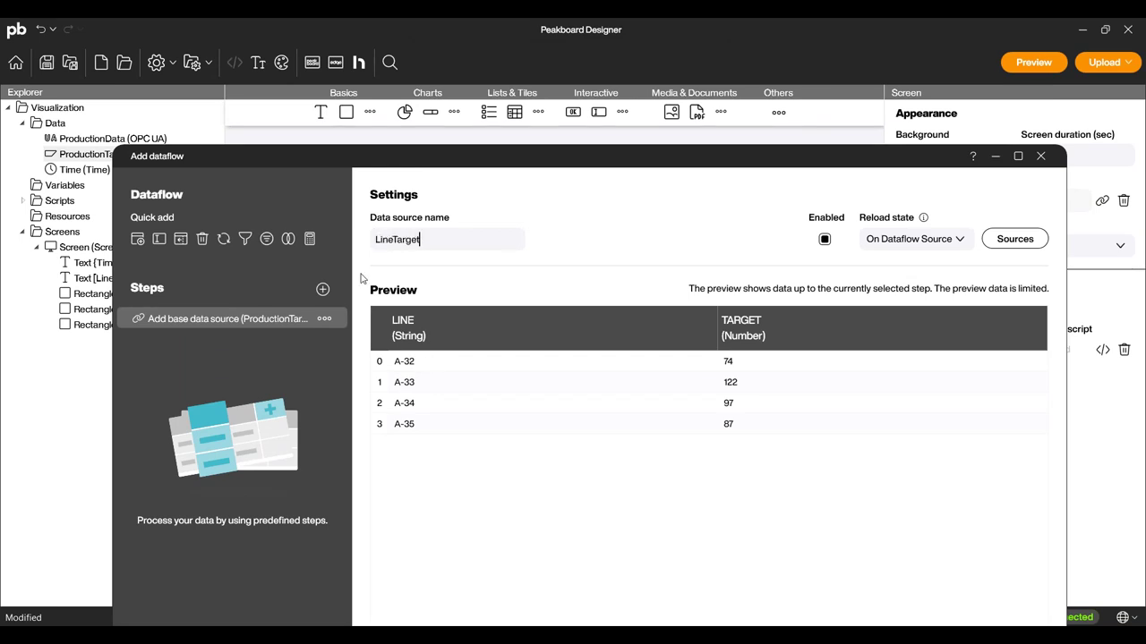
pyautogui.click(322, 289)
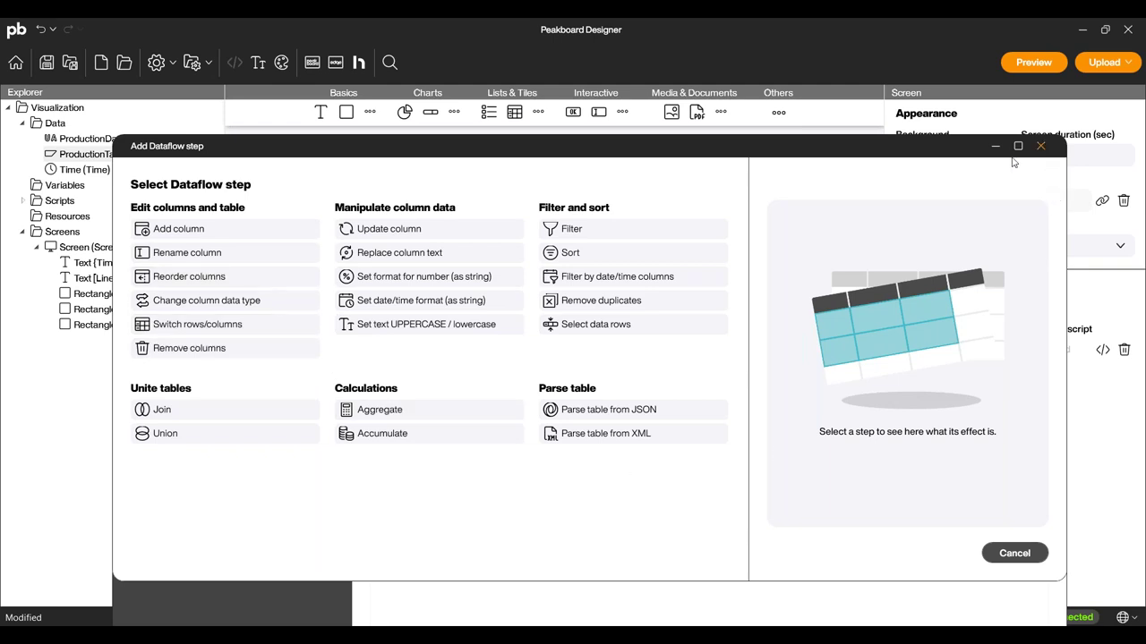
pyautogui.click(1039, 147)
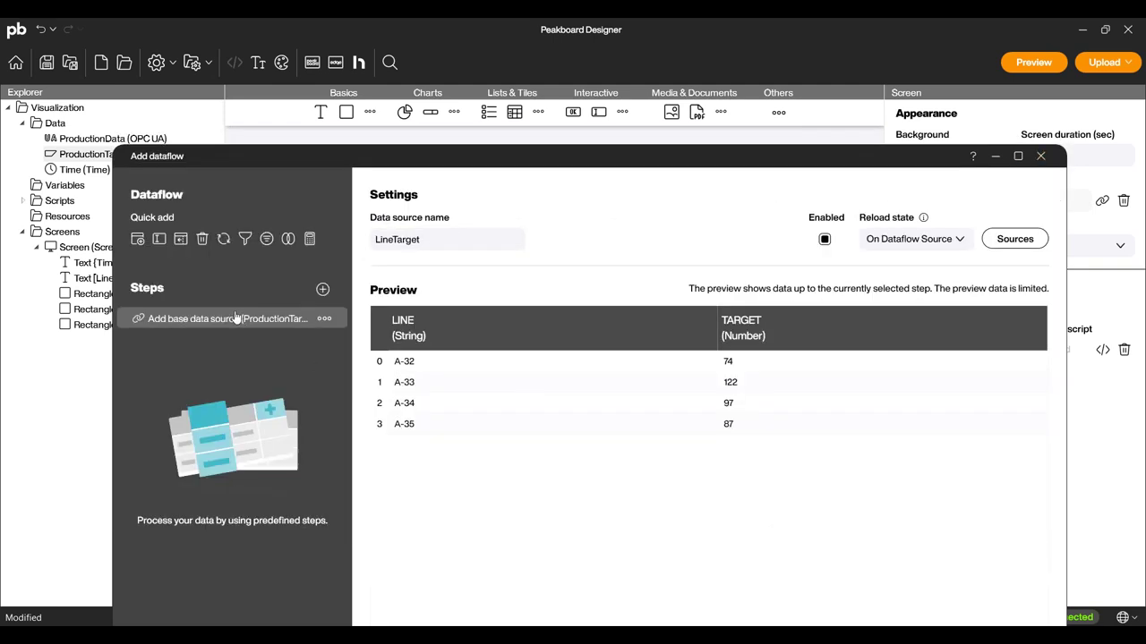
pyautogui.rightClick(412, 385)
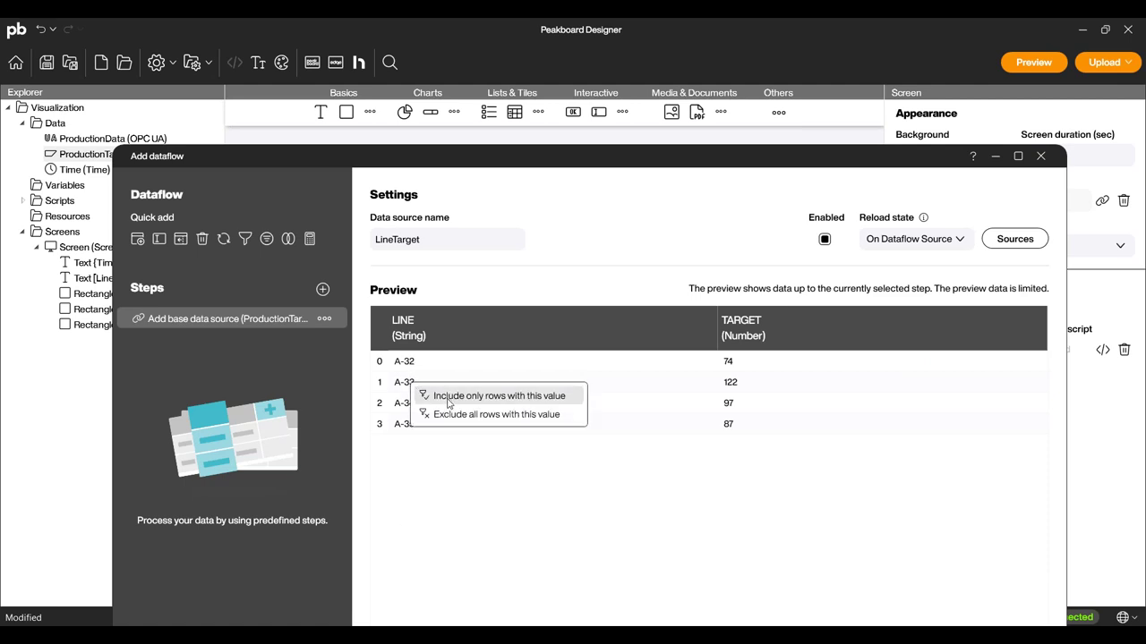
pyautogui.click(445, 396)
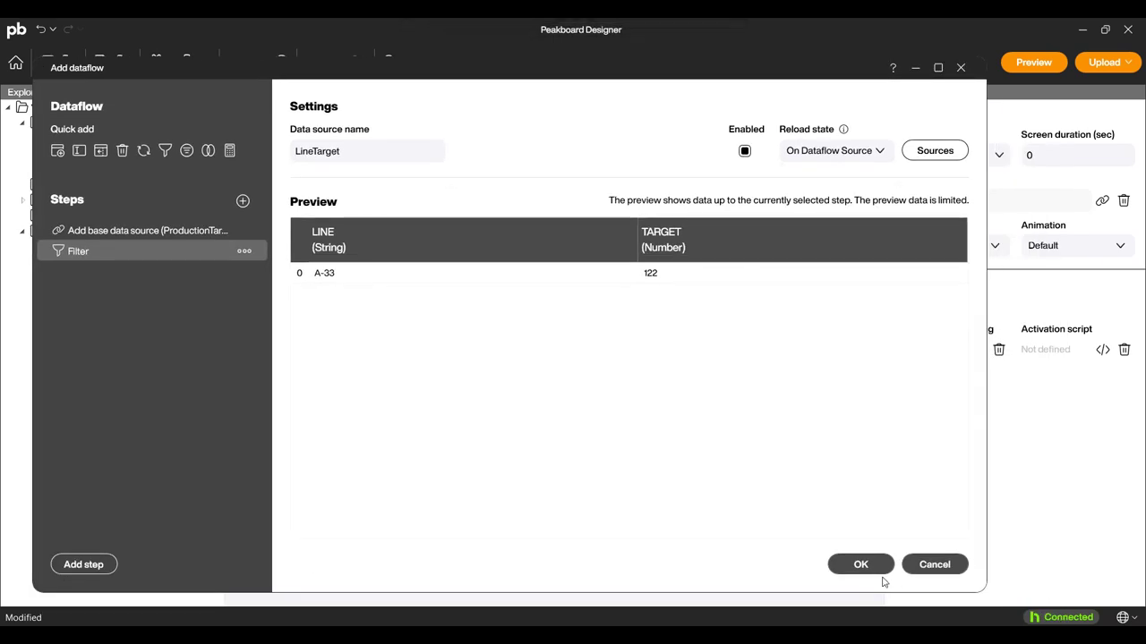
pyautogui.click(861, 565)
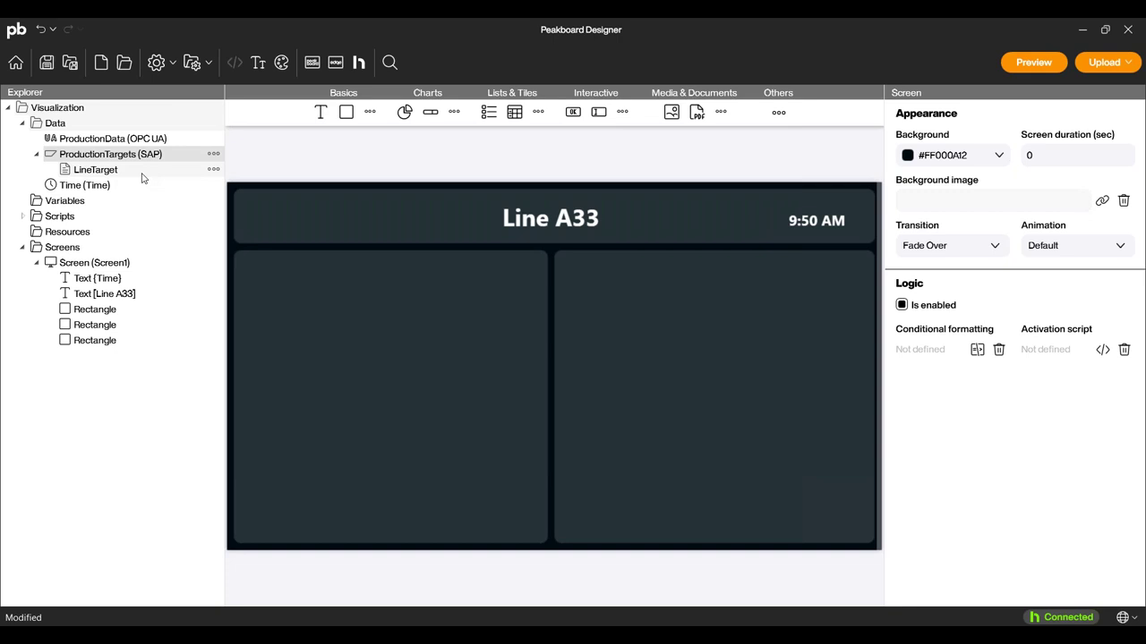
# Add a circular gauge enlarged to 680×602 in the left panel, with a text element above it.
pyautogui.click(64, 159)
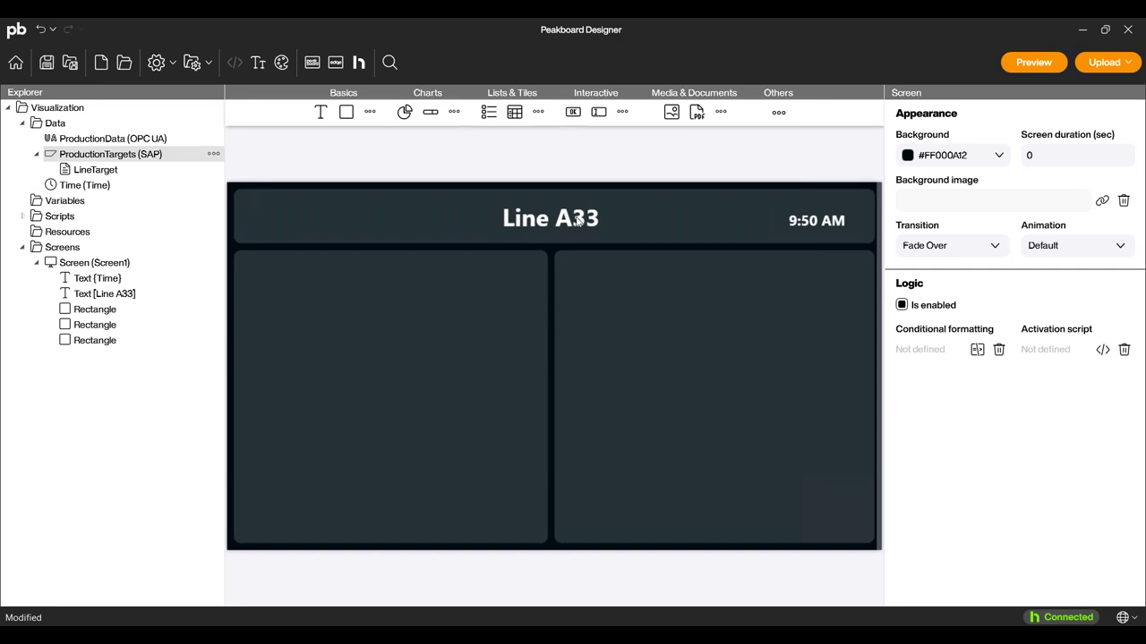
pyautogui.click(453, 113)
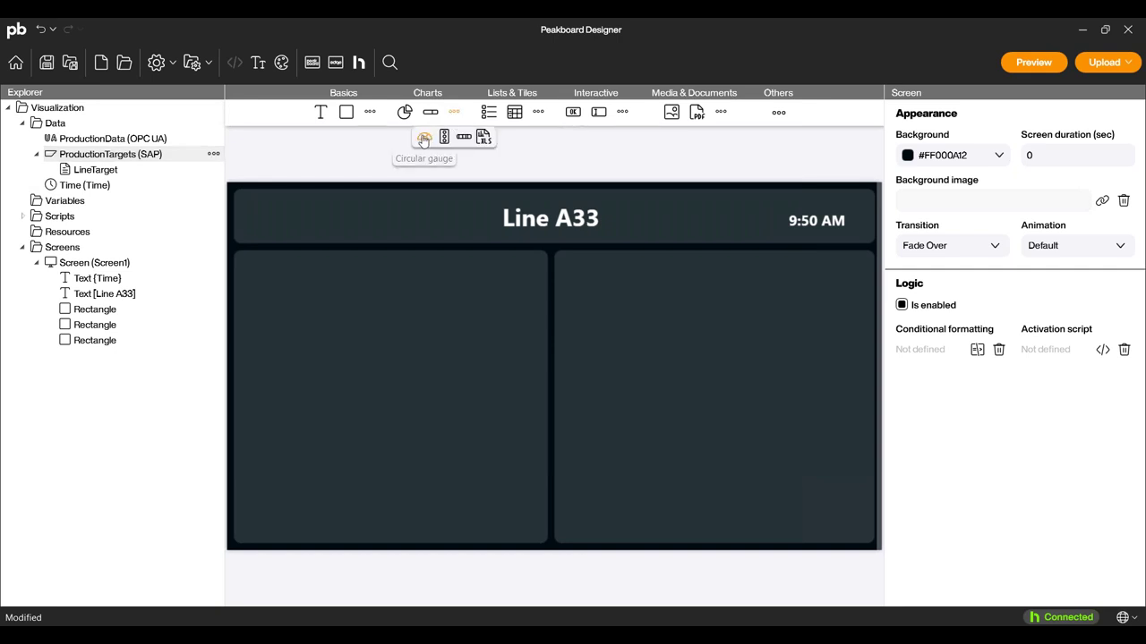
pyautogui.moveTo(425, 140); pyautogui.dragTo(312, 456)
pyautogui.moveTo(373, 417); pyautogui.dragTo(507, 311)
pyautogui.click(430, 390)
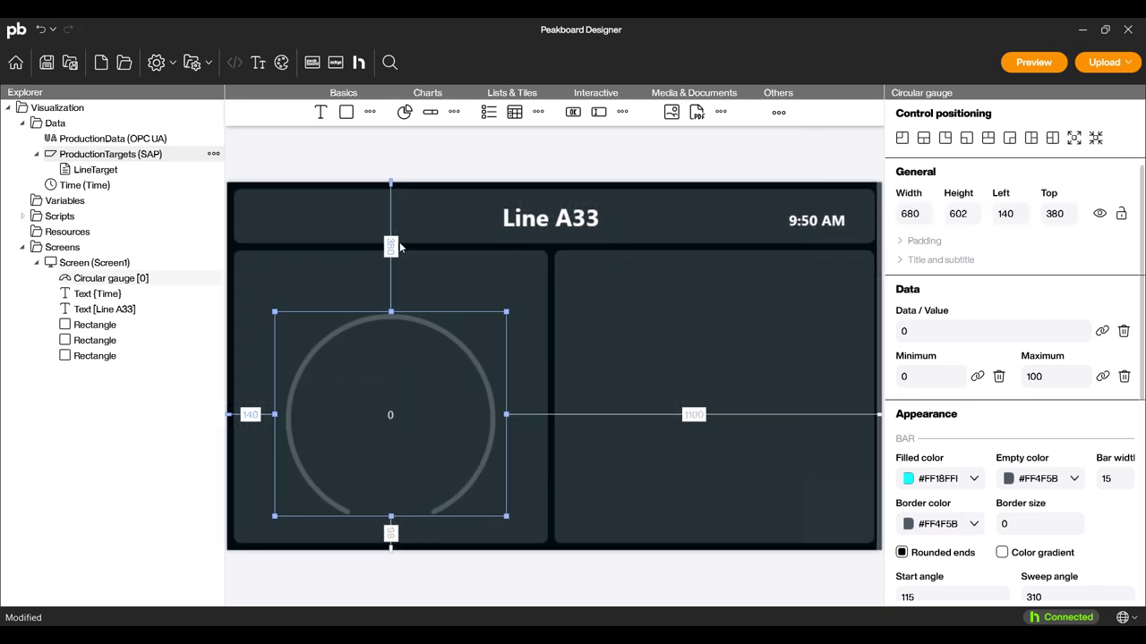
pyautogui.moveTo(324, 119); pyautogui.dragTo(247, 265)
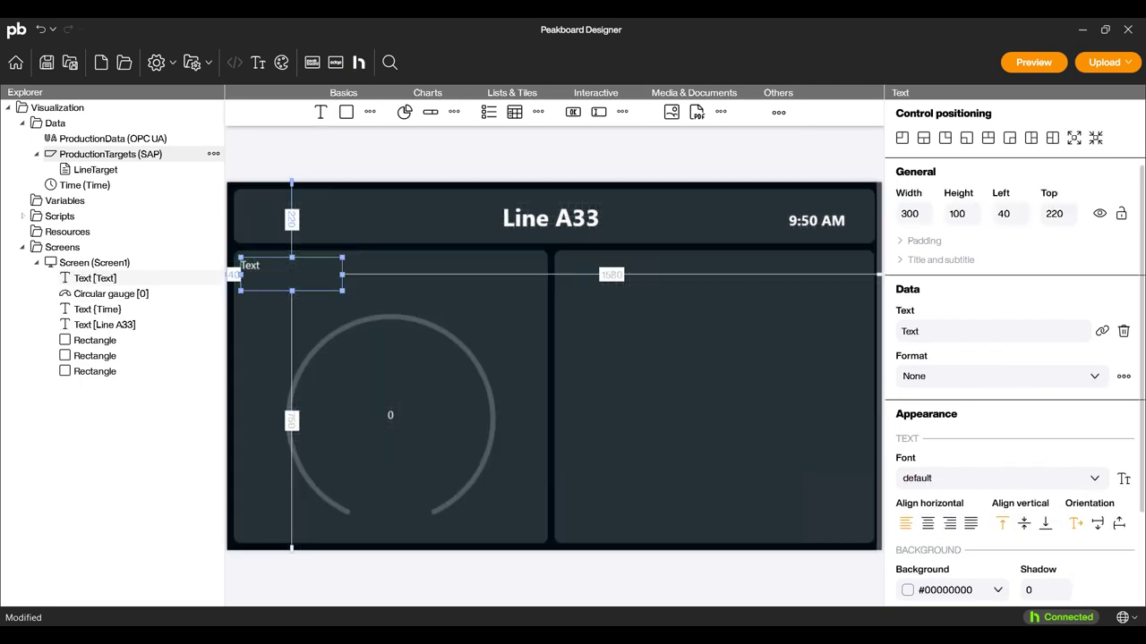
# Apply the header2 font style to the new text element.
pyautogui.scroll(-2, 929, 462)
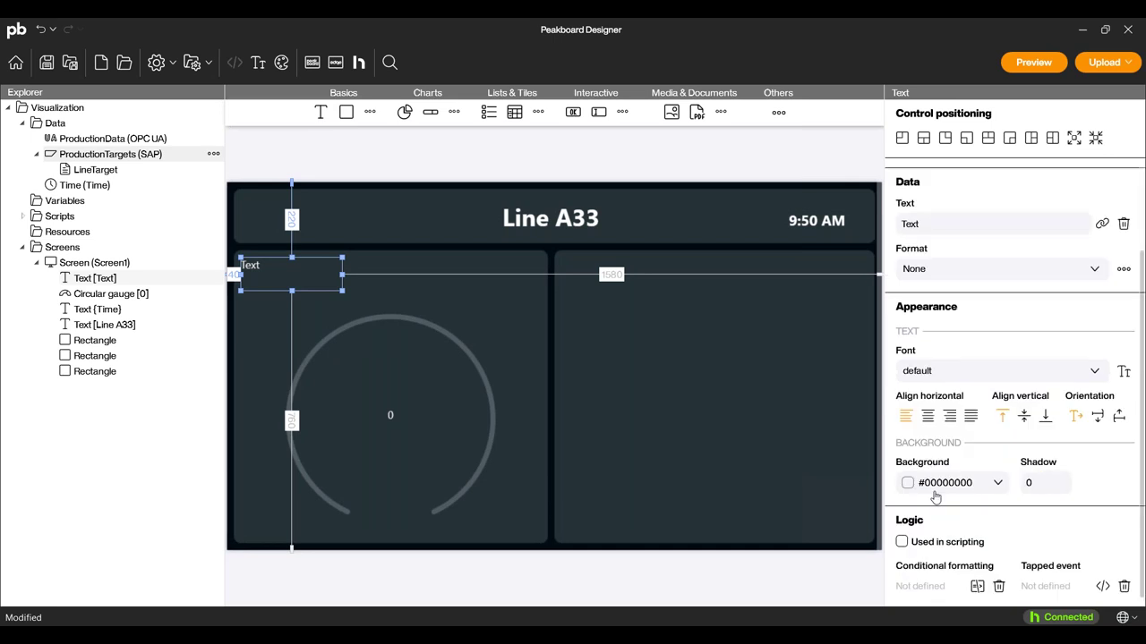
pyautogui.click(924, 371)
pyautogui.click(947, 465)
pyautogui.scroll(2, 954, 242)
# Change the text to 'Production Data' and widen the box so it fits on one line.
pyautogui.doubleClick(944, 330)
pyautogui.write('Production Da')
pyautogui.write('ra')
pyautogui.press('BackSpace')
pyautogui.press('BackSpace')
pyautogui.write('ta')
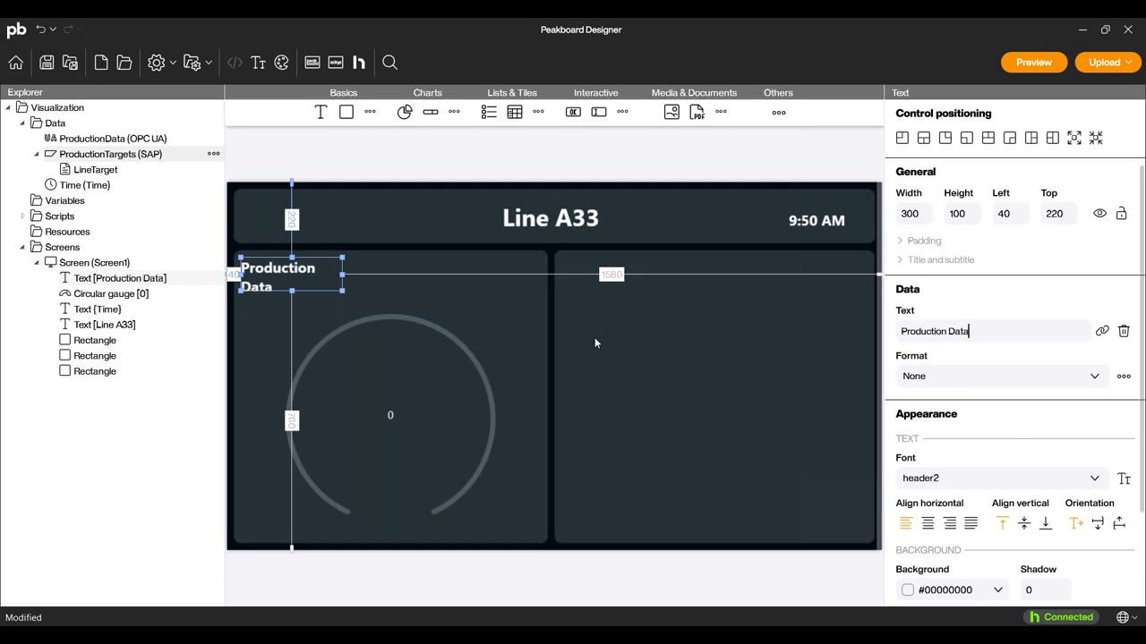
pyautogui.moveTo(343, 276); pyautogui.dragTo(377, 277)
pyautogui.click(374, 422)
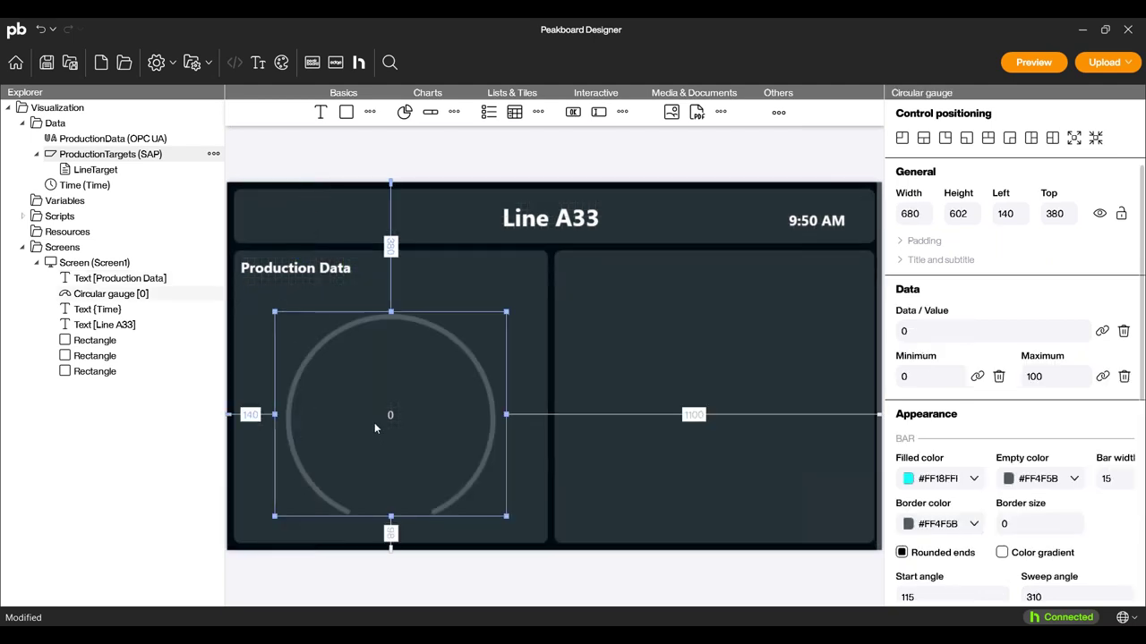
# Bind the gauge value to ProductionData's ExampleFactory_LightBarrierLine2Count column.
pyautogui.doubleClick(374, 422)
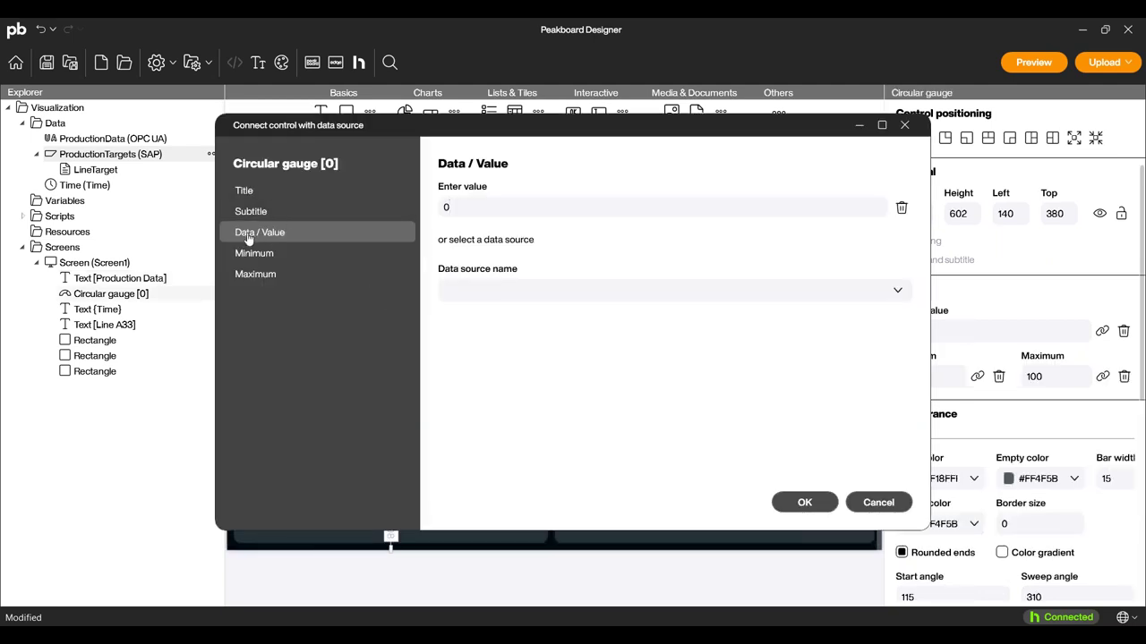
pyautogui.click(463, 296)
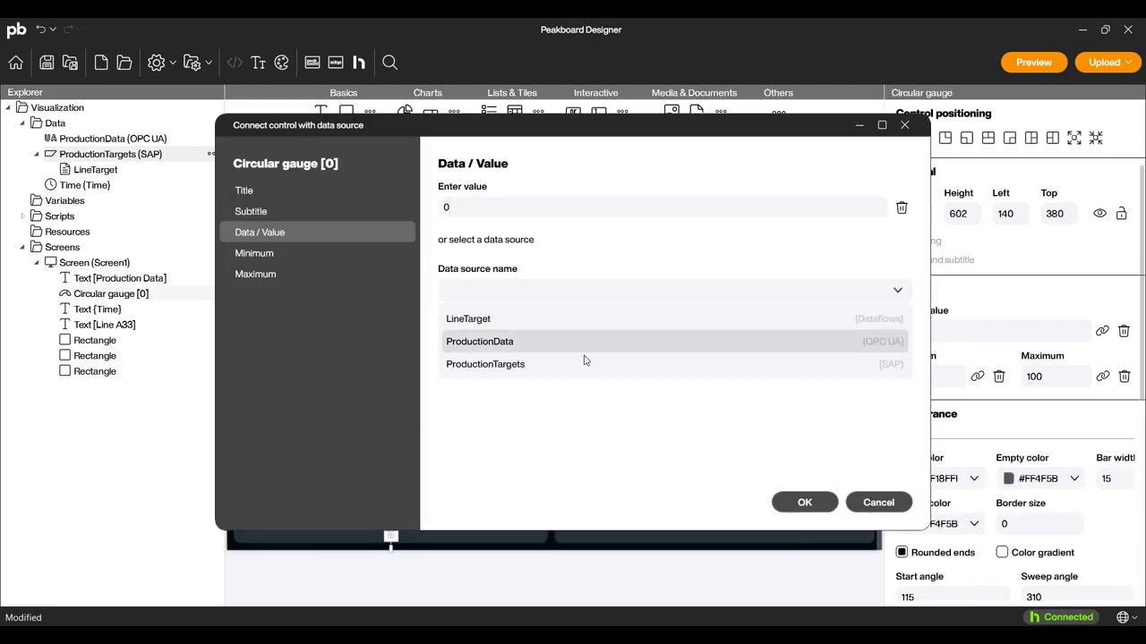
pyautogui.click(501, 342)
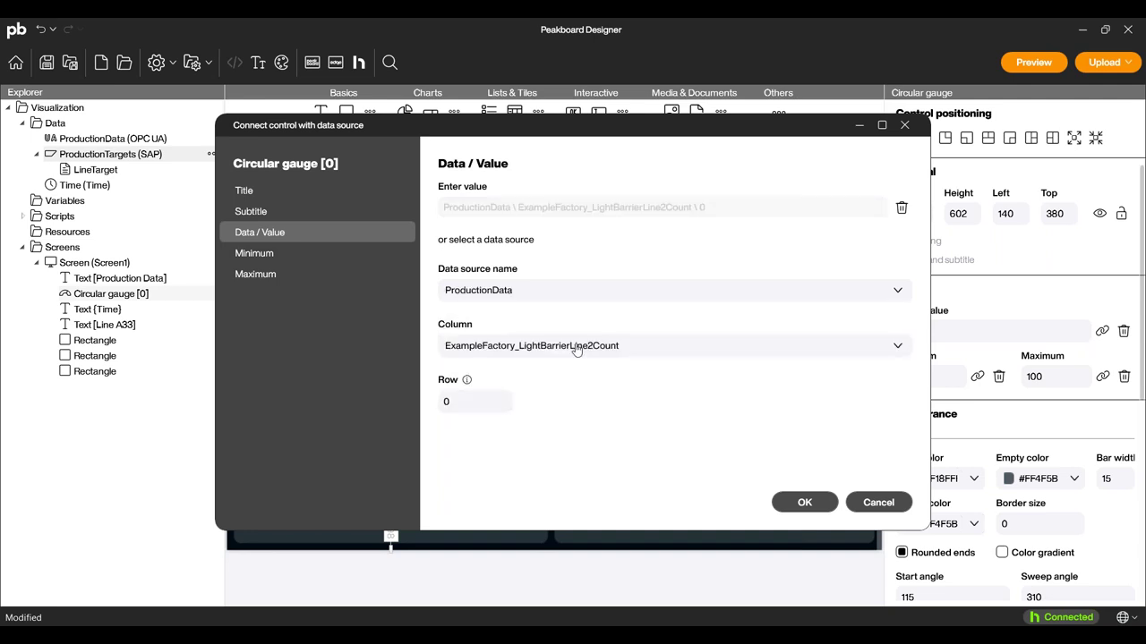
pyautogui.click(508, 351)
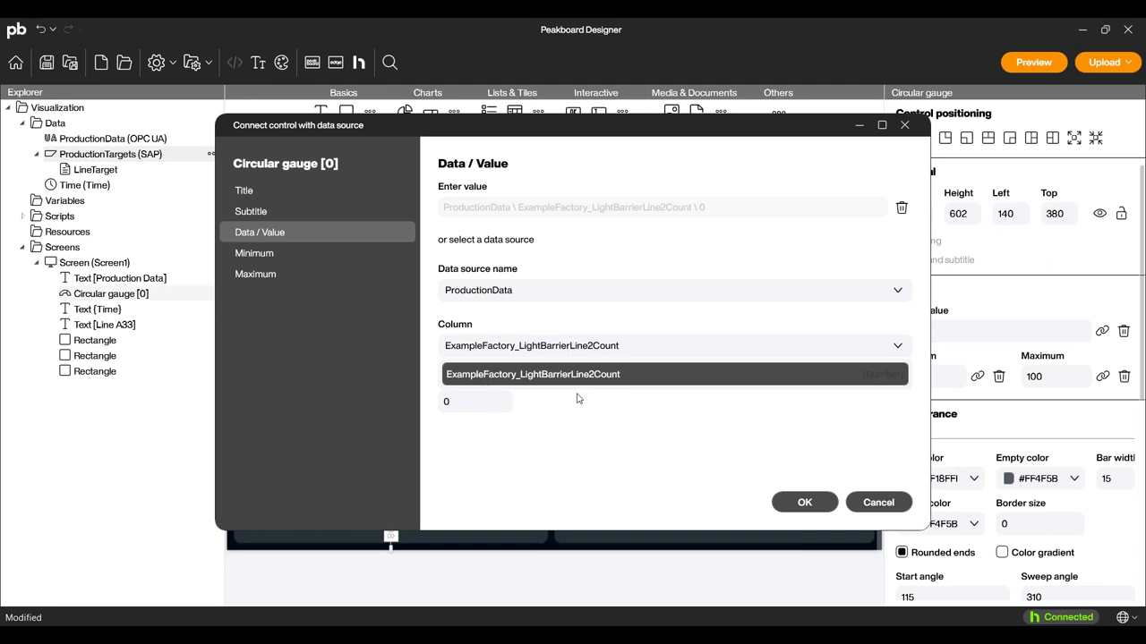
pyautogui.click(662, 469)
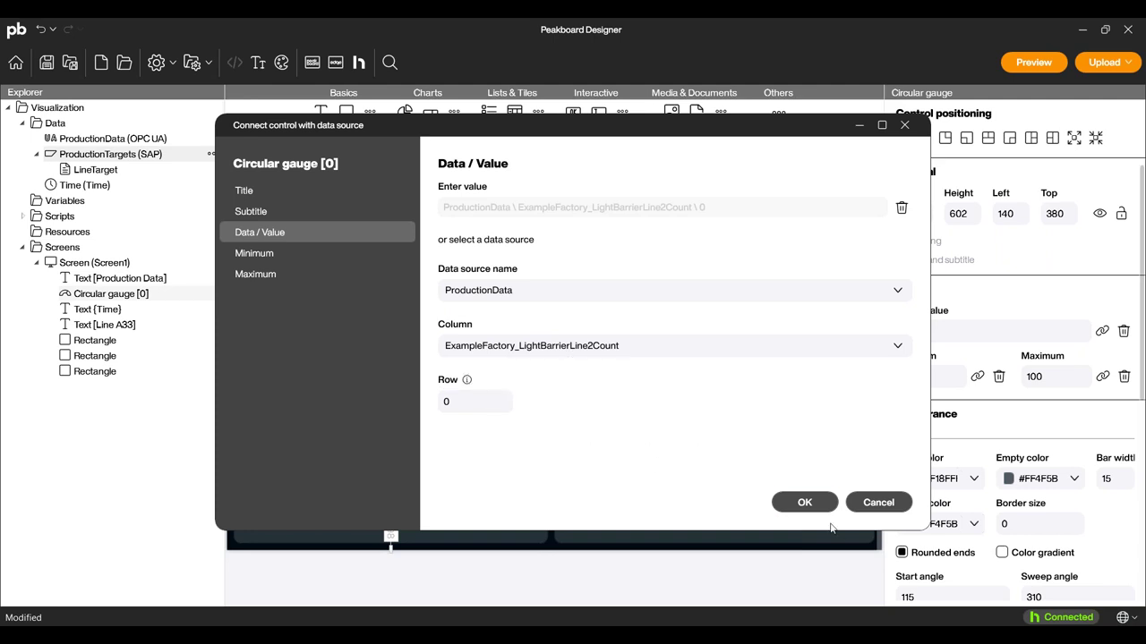
# Bind the gauge maximum to LineTarget's TARGET column and confirm the bindings.
pyautogui.click(266, 278)
pyautogui.click(562, 290)
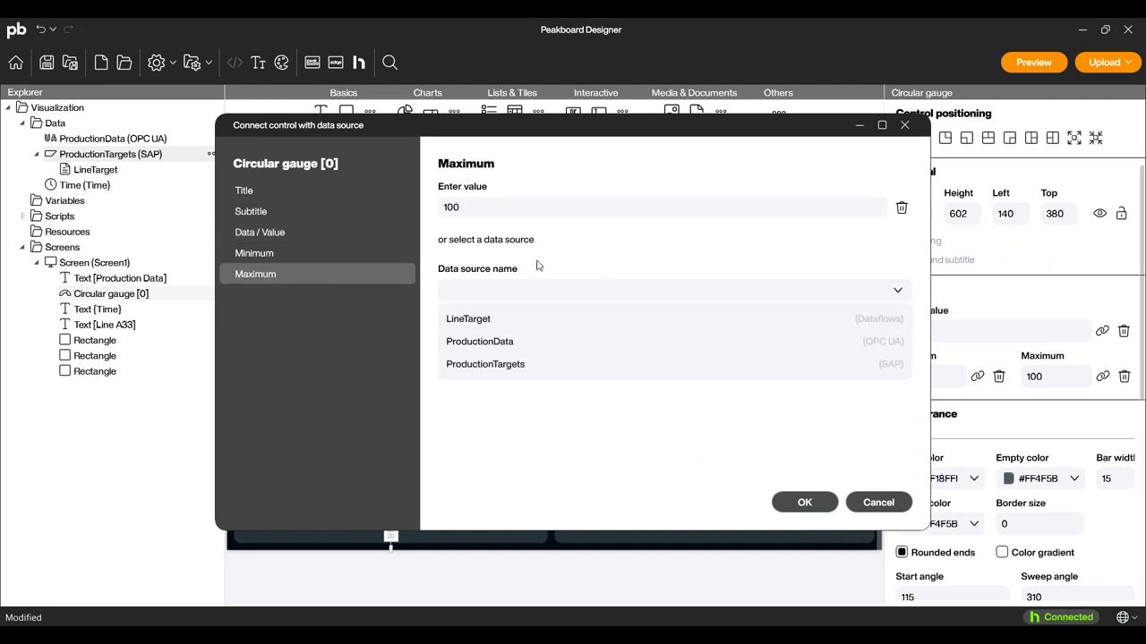
pyautogui.click(473, 320)
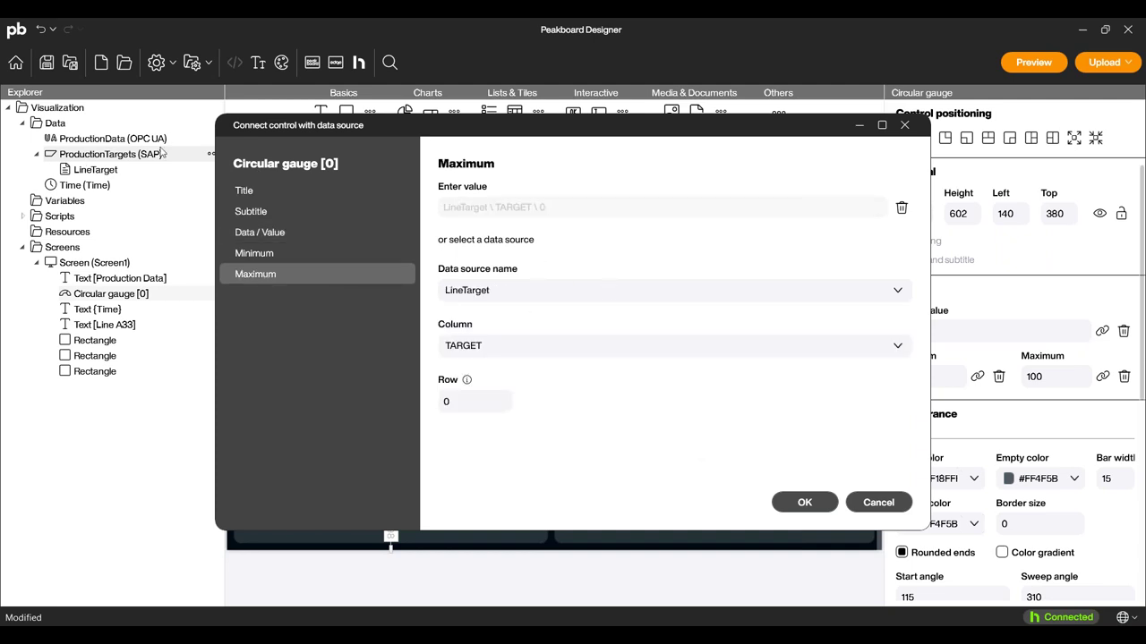
pyautogui.click(487, 350)
pyautogui.click(483, 367)
pyautogui.click(802, 504)
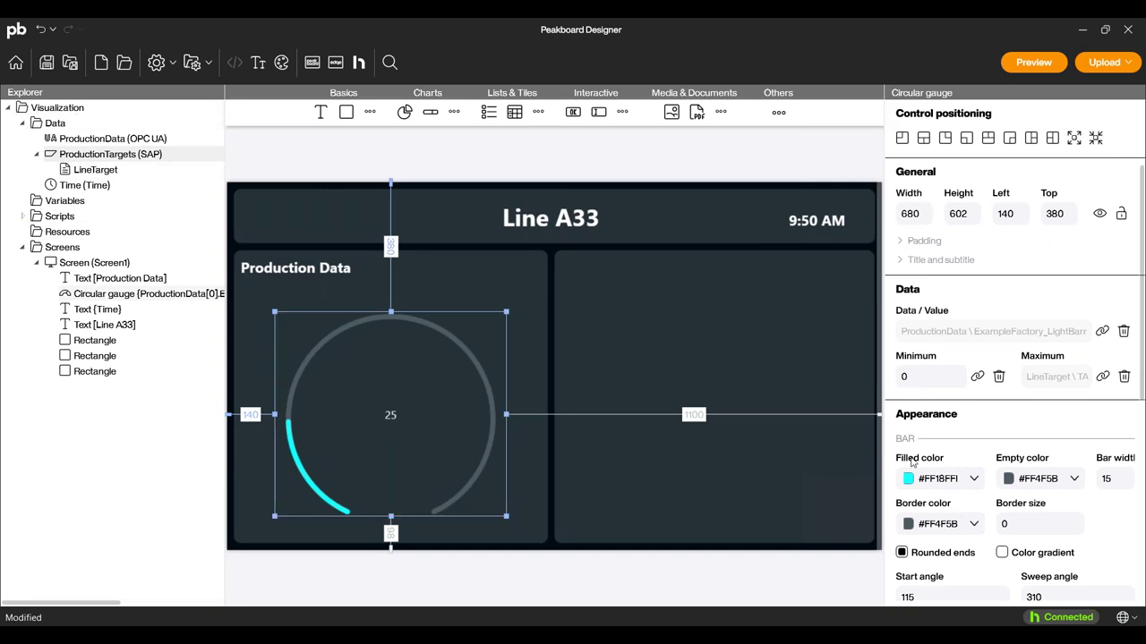
# Change the circular gauge's bar width from 15 to 40.
pyautogui.scroll(-3, 967, 419)
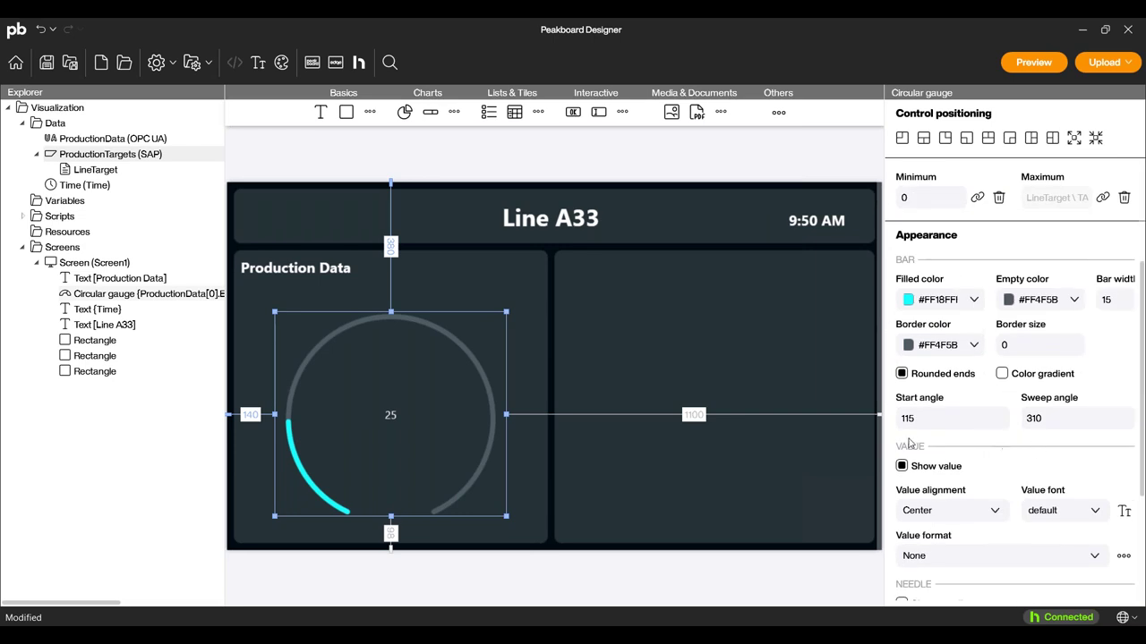
pyautogui.doubleClick(1117, 301)
pyautogui.write('50')
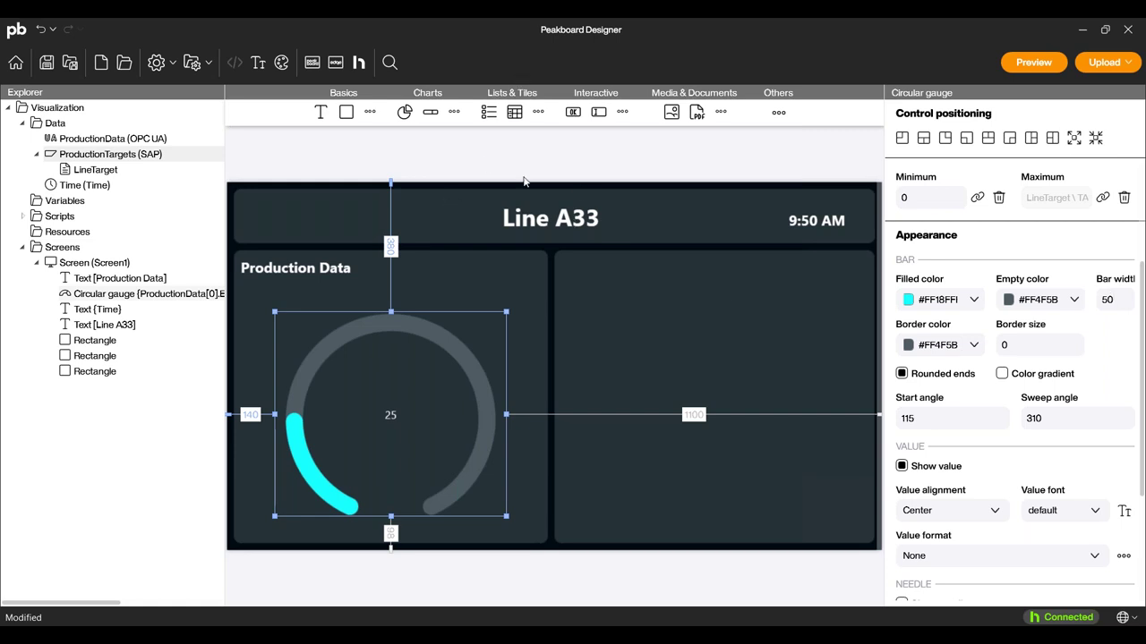
pyautogui.press('BackSpace')
pyautogui.press('BackSpace')
pyautogui.write('40')
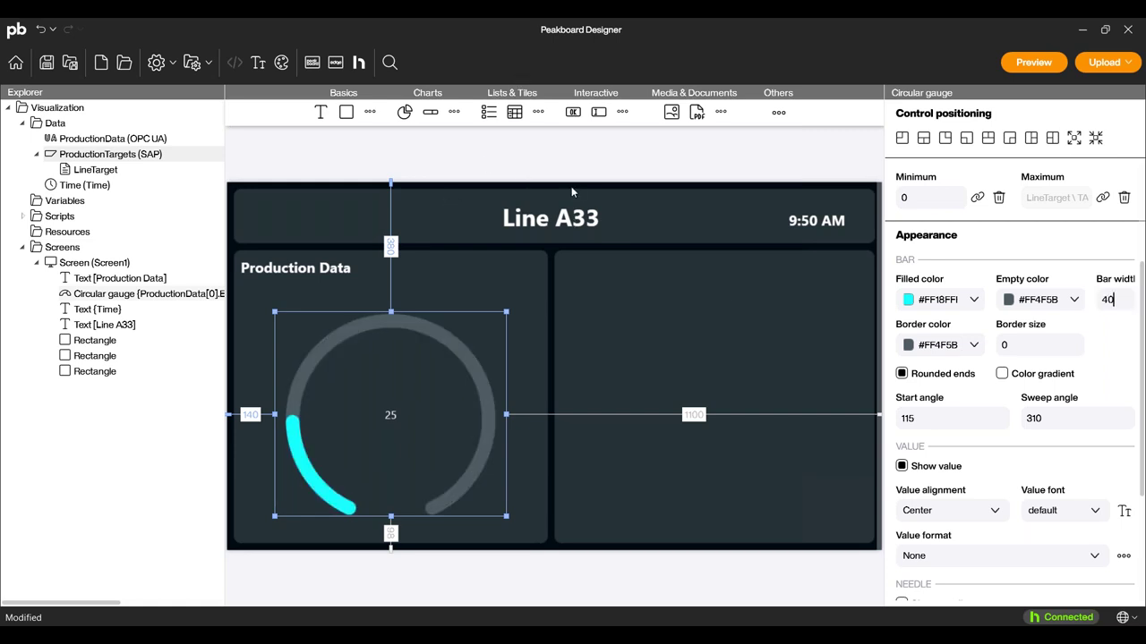
pyautogui.click(403, 447)
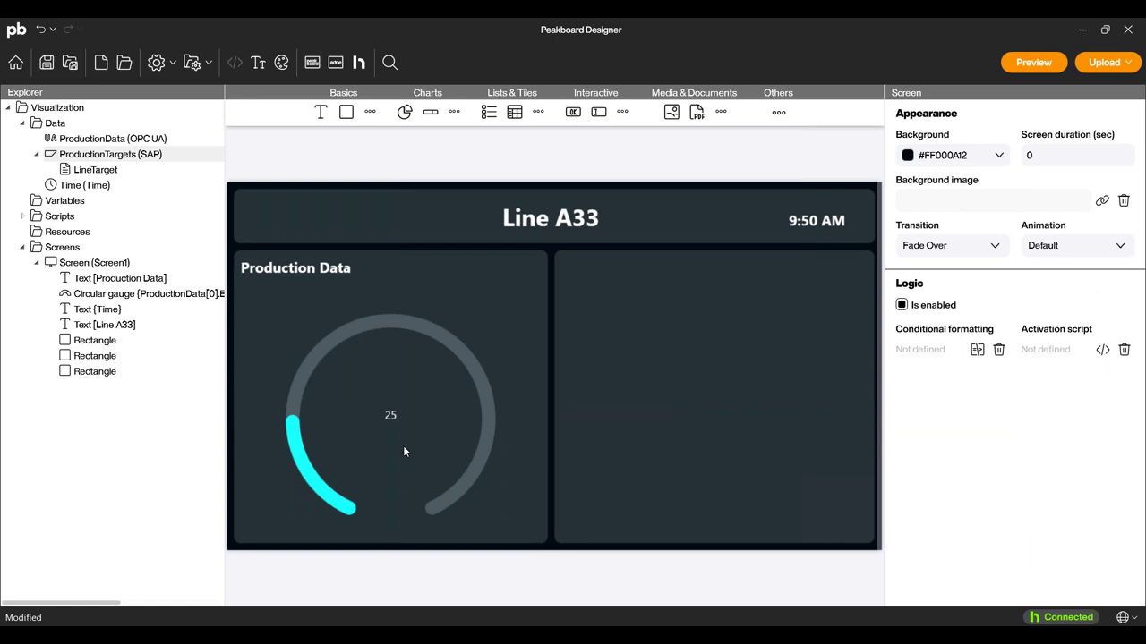
pyautogui.click(1034, 62)
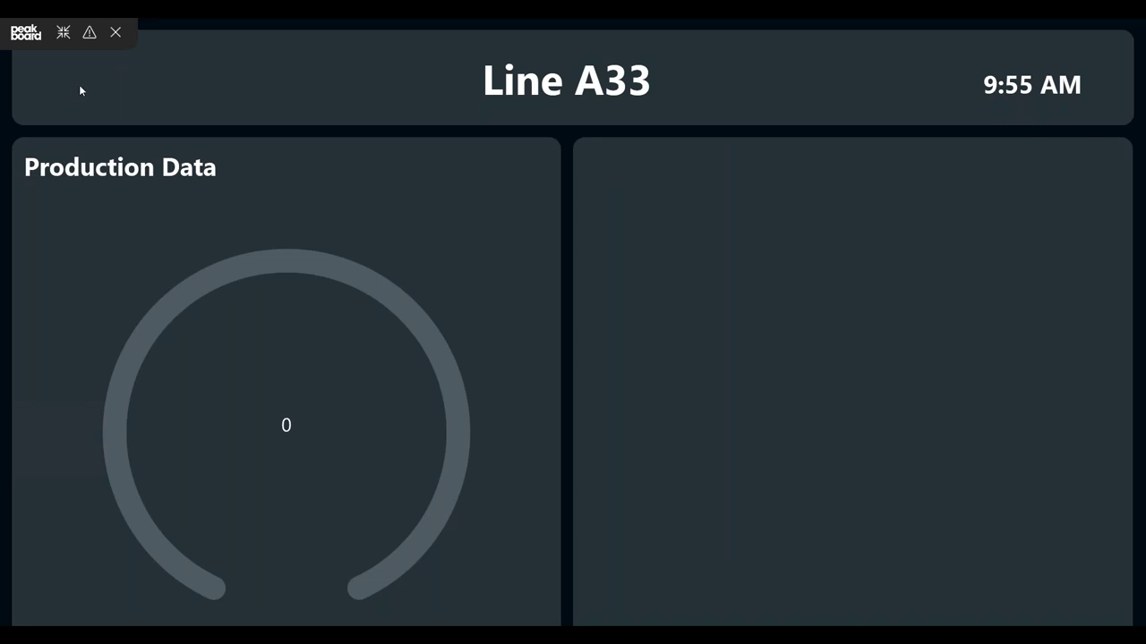
pyautogui.click(89, 33)
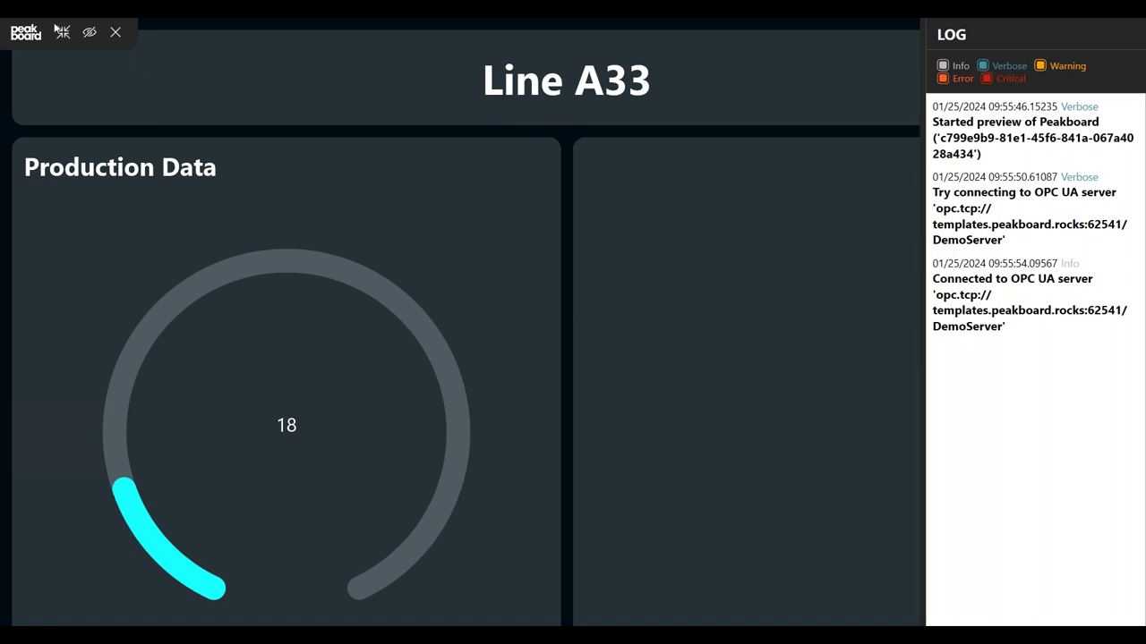
pyautogui.click(115, 34)
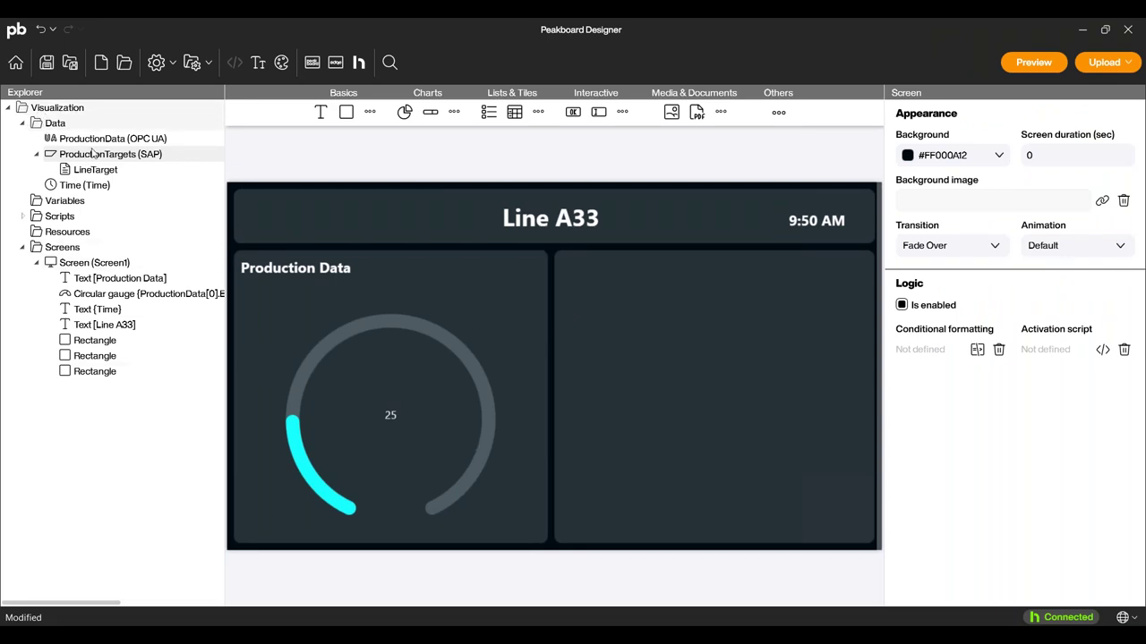
# Add a ProductionHistory Peakboard Hub List source using the Hub's ProdData list.
pyautogui.rightClick(50, 122)
pyautogui.moveTo(107, 134)
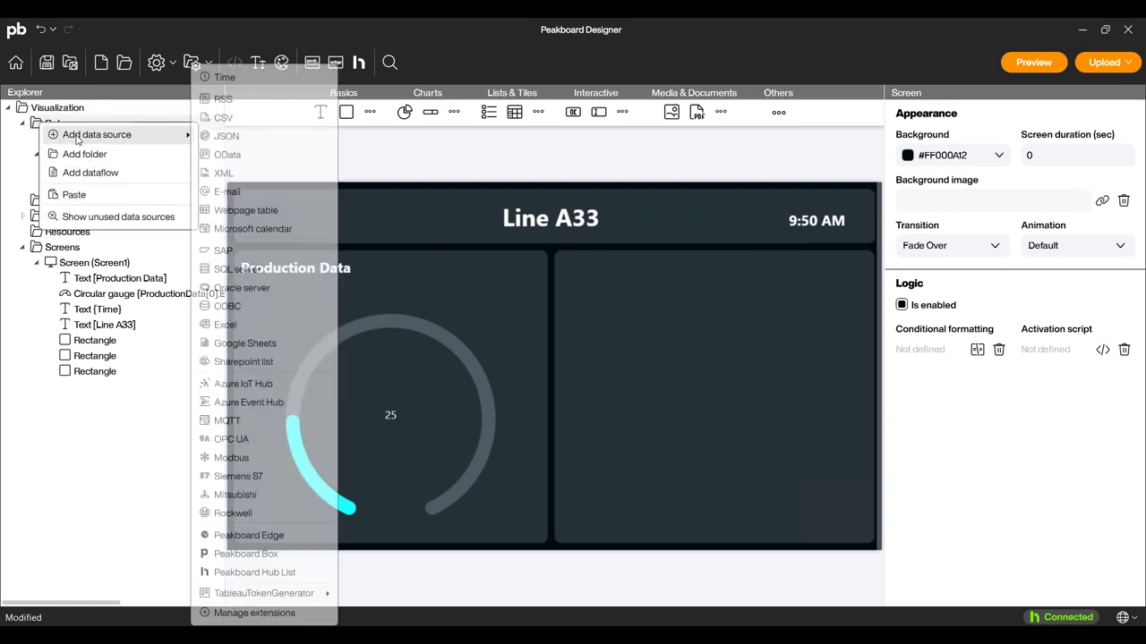
pyautogui.click(240, 574)
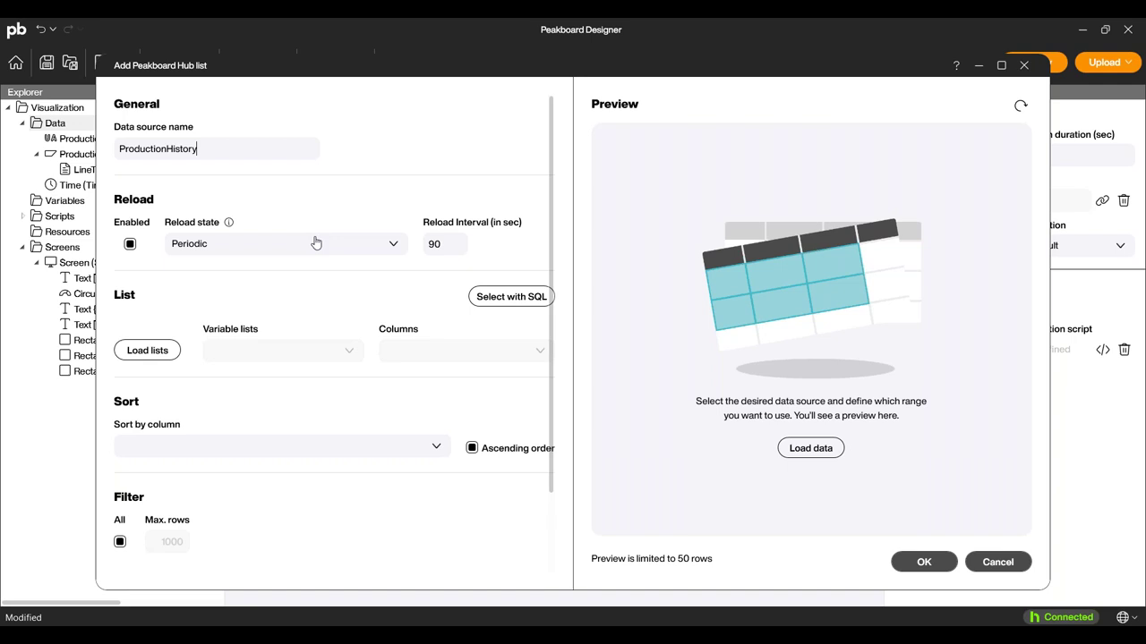
pyautogui.click(147, 350)
pyautogui.click(256, 355)
pyautogui.click(240, 447)
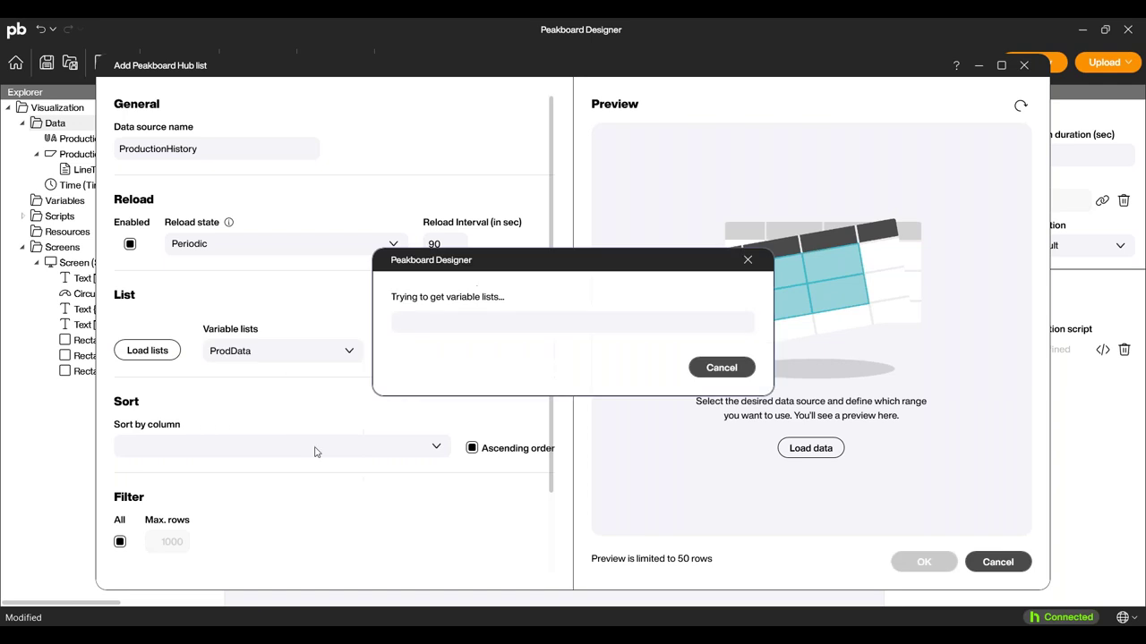
# Keep the ID, ProdLine, Date and Parts columns, load sample data, and confirm the source.
pyautogui.click(488, 356)
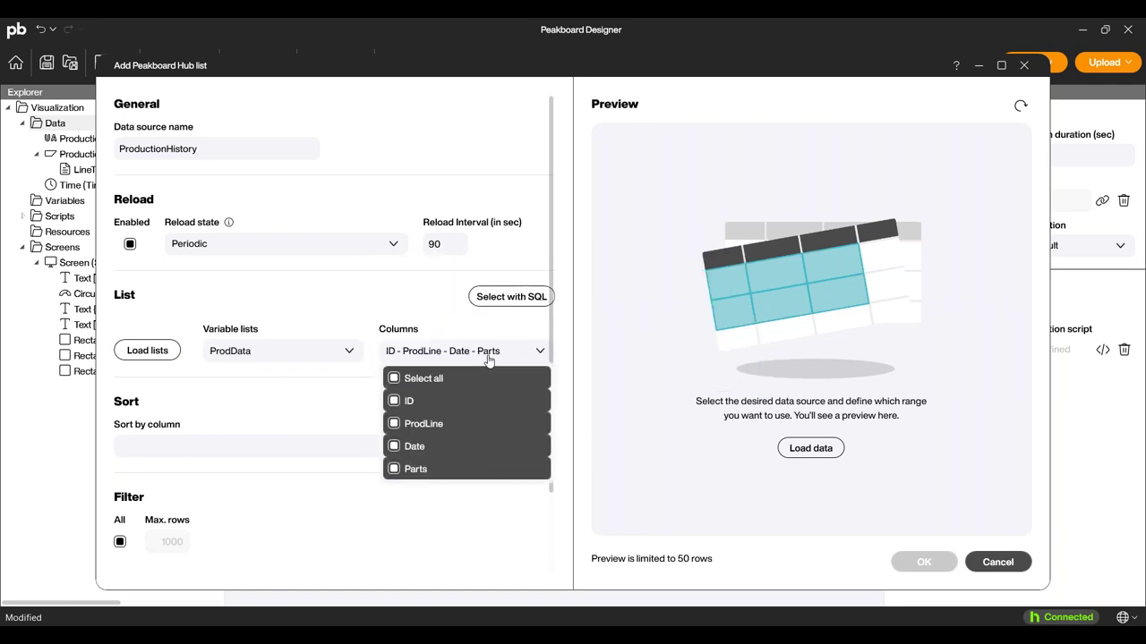
pyautogui.click(489, 359)
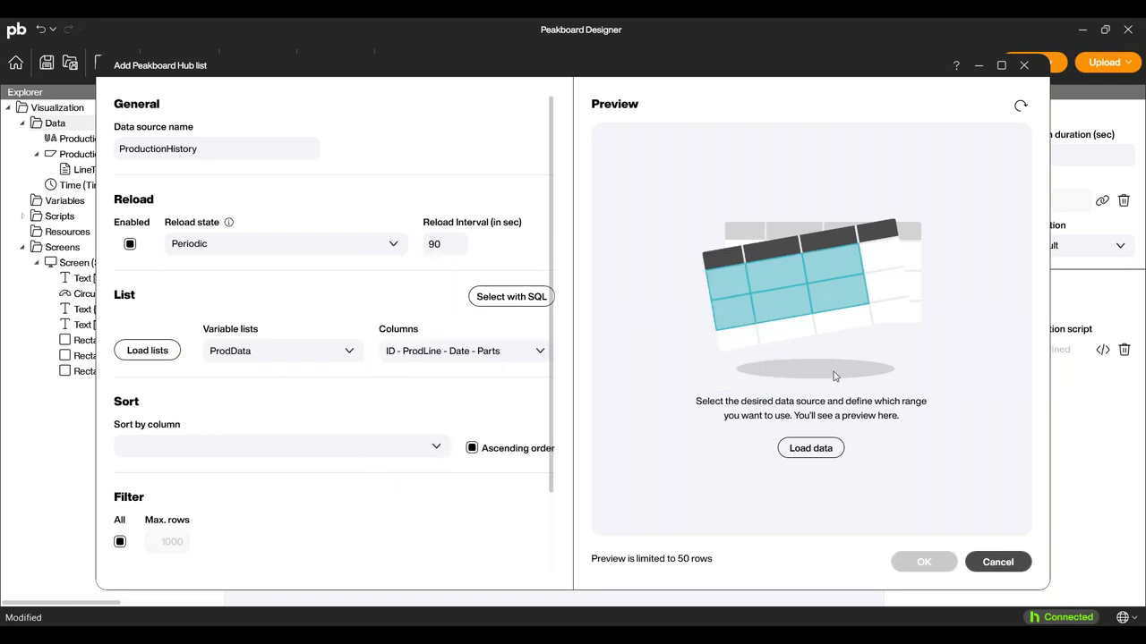
pyautogui.click(810, 448)
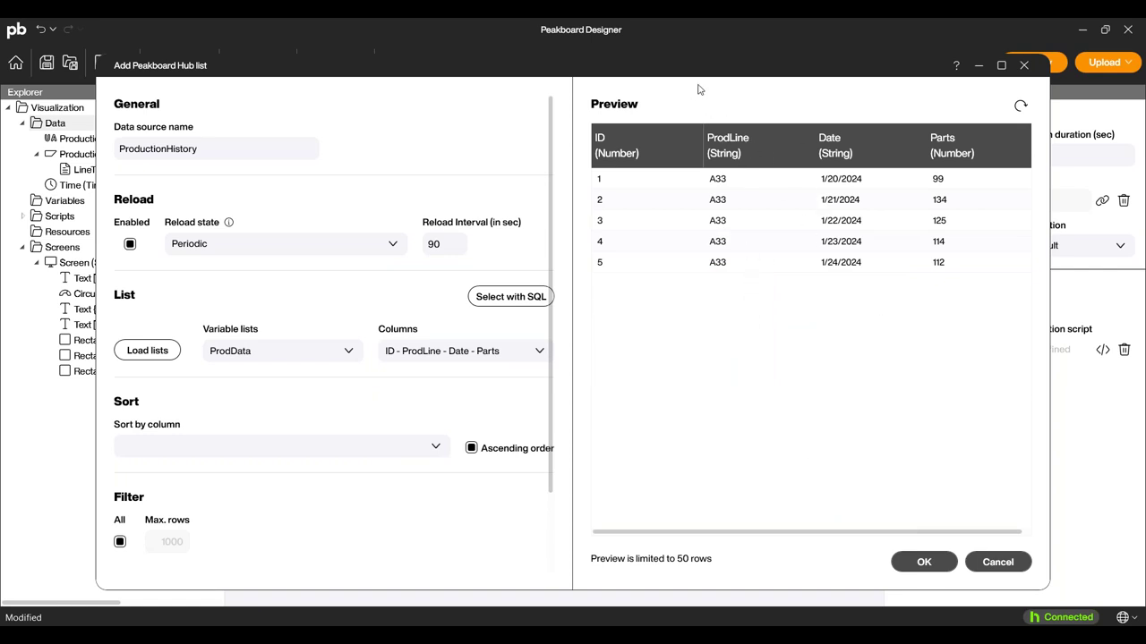
pyautogui.moveTo(544, 61); pyautogui.dragTo(457, 154)
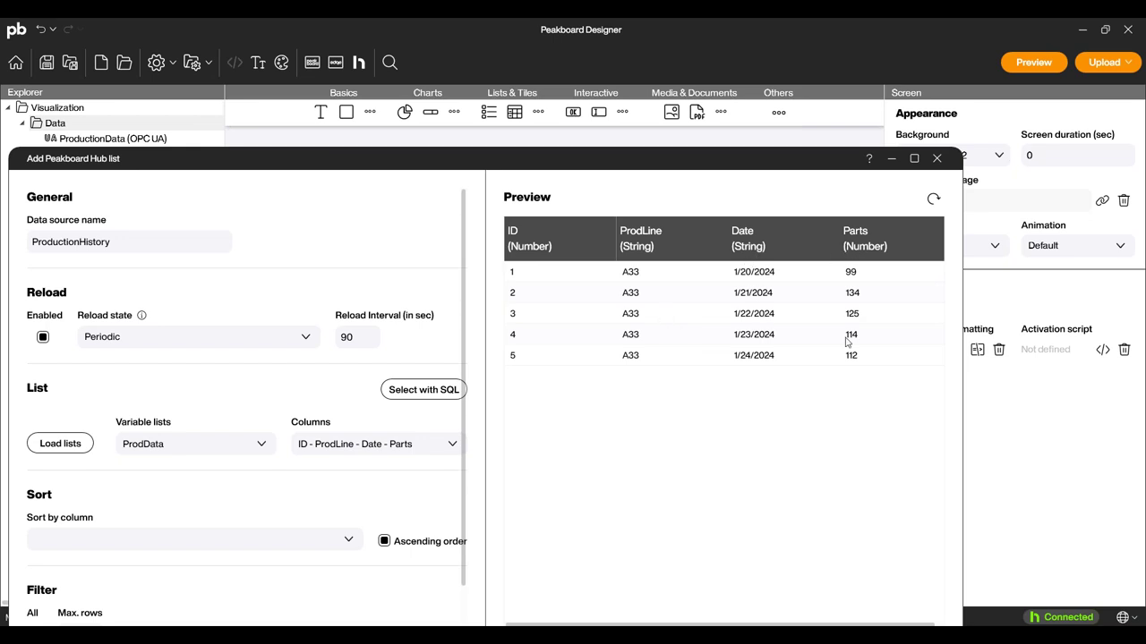
pyautogui.moveTo(730, 154); pyautogui.dragTo(733, 60)
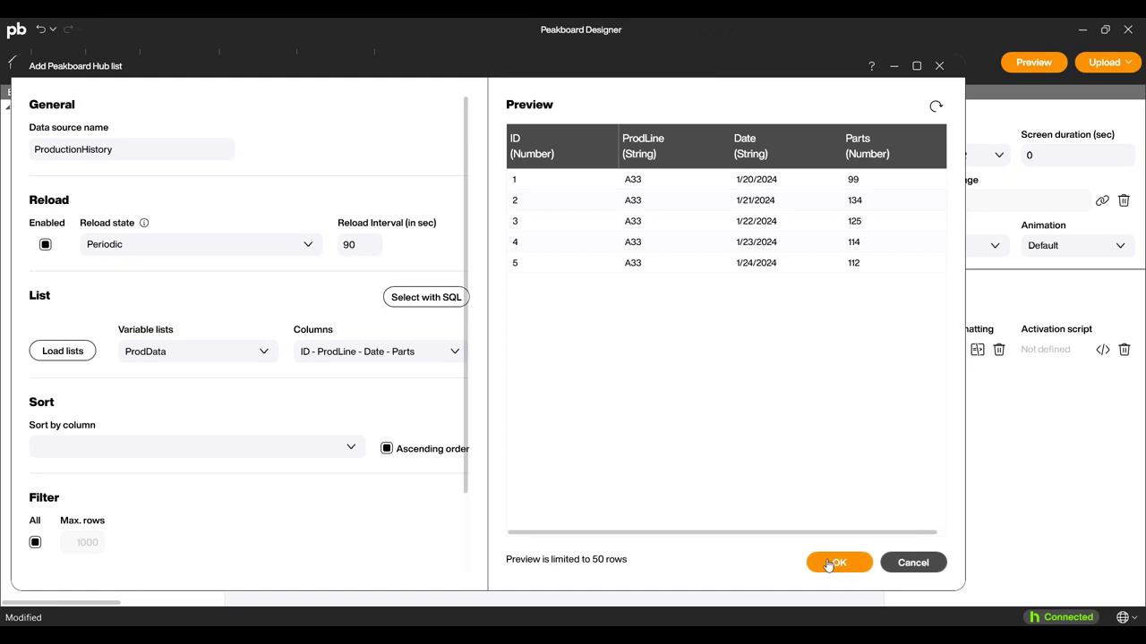
pyautogui.click(828, 564)
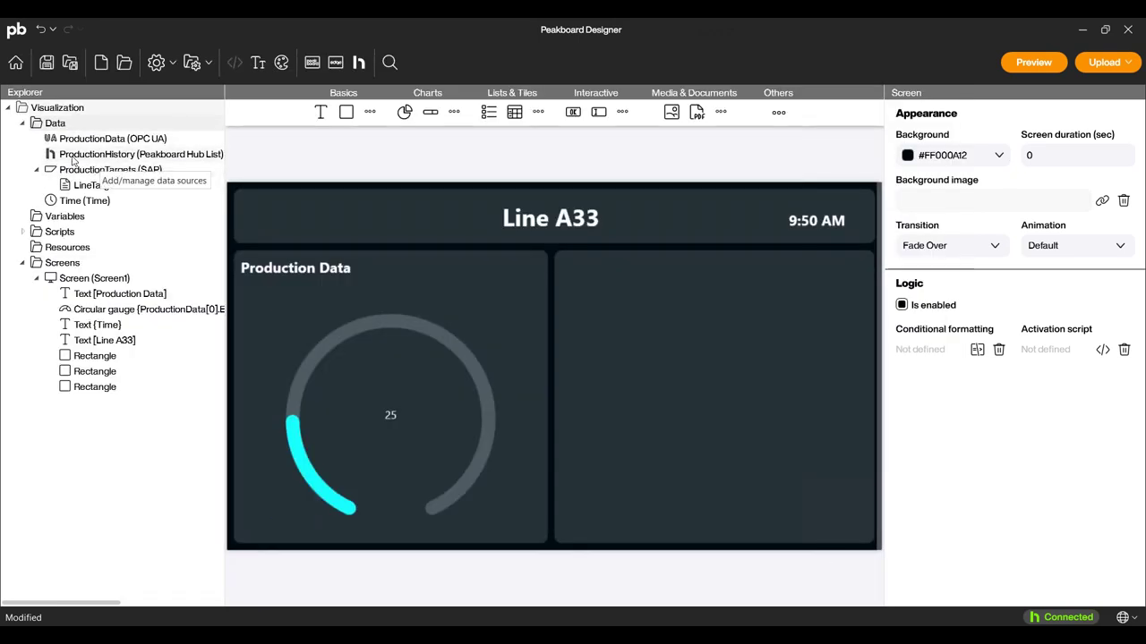
pyautogui.click(713, 377)
# Insert a column chart filling the right tile, and copy the Production Data heading above it.
pyautogui.click(824, 383)
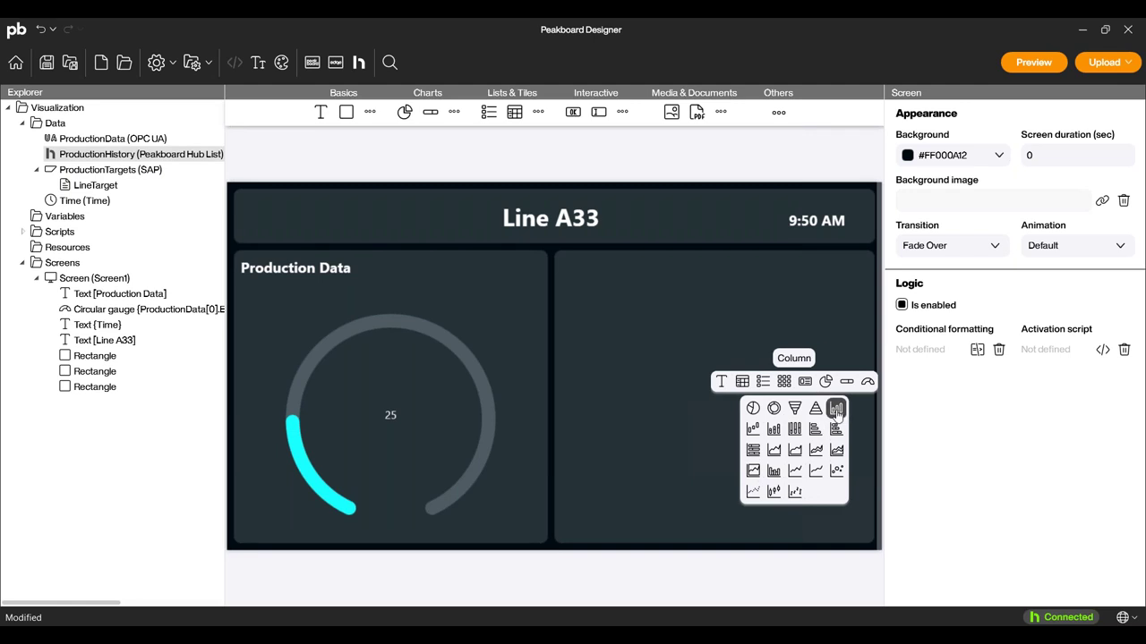
pyautogui.click(835, 410)
pyautogui.moveTo(760, 472); pyautogui.dragTo(670, 465)
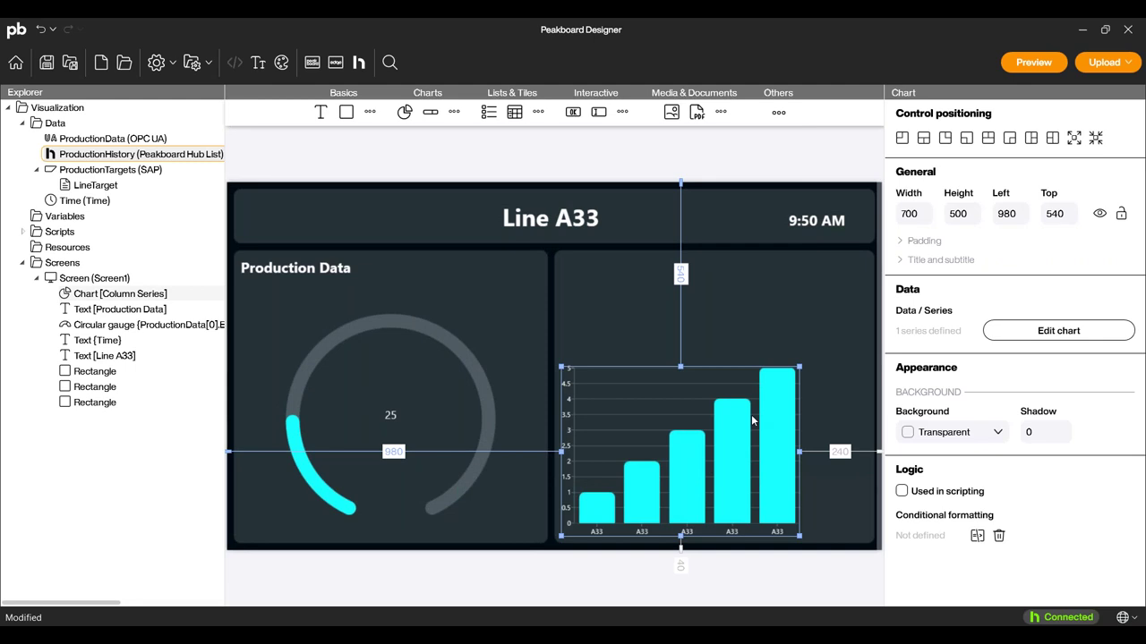
pyautogui.moveTo(799, 366); pyautogui.dragTo(868, 312)
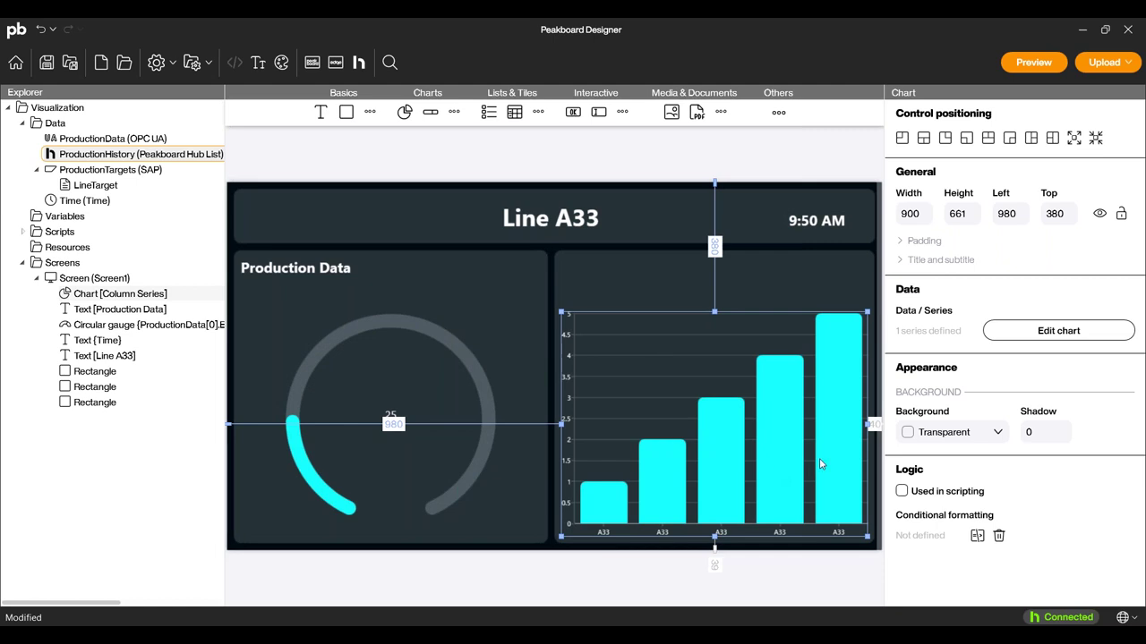
pyautogui.click(265, 272)
pyautogui.moveTo(254, 273); pyautogui.dragTo(602, 273)
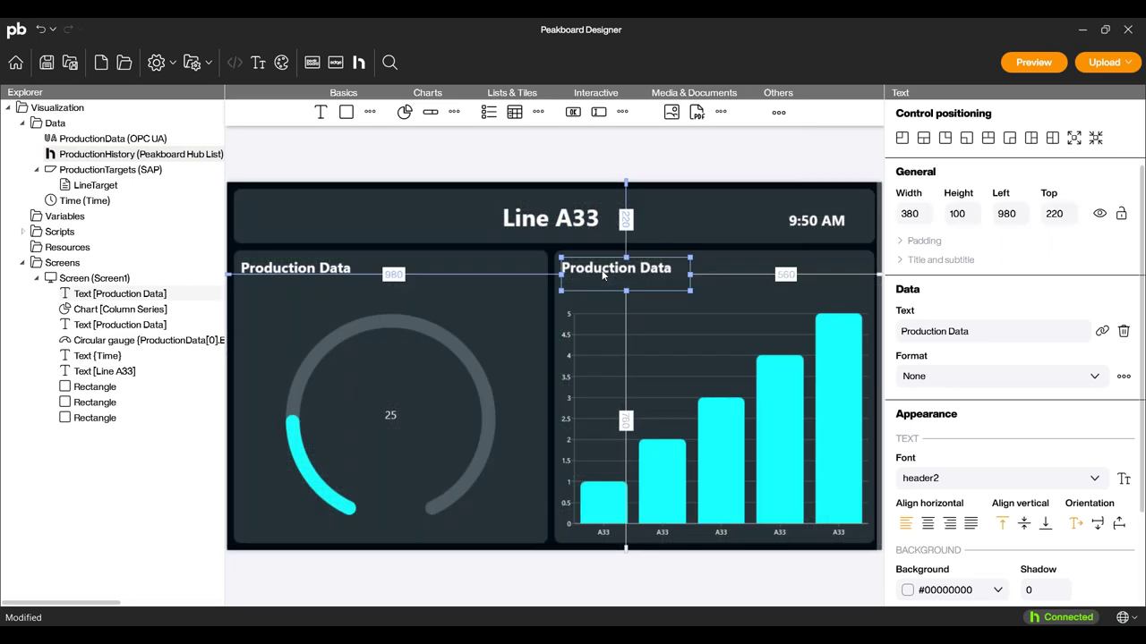
# Change the copied heading's text from 'Production Data' to 'Production History'.
pyautogui.doubleClick(601, 273)
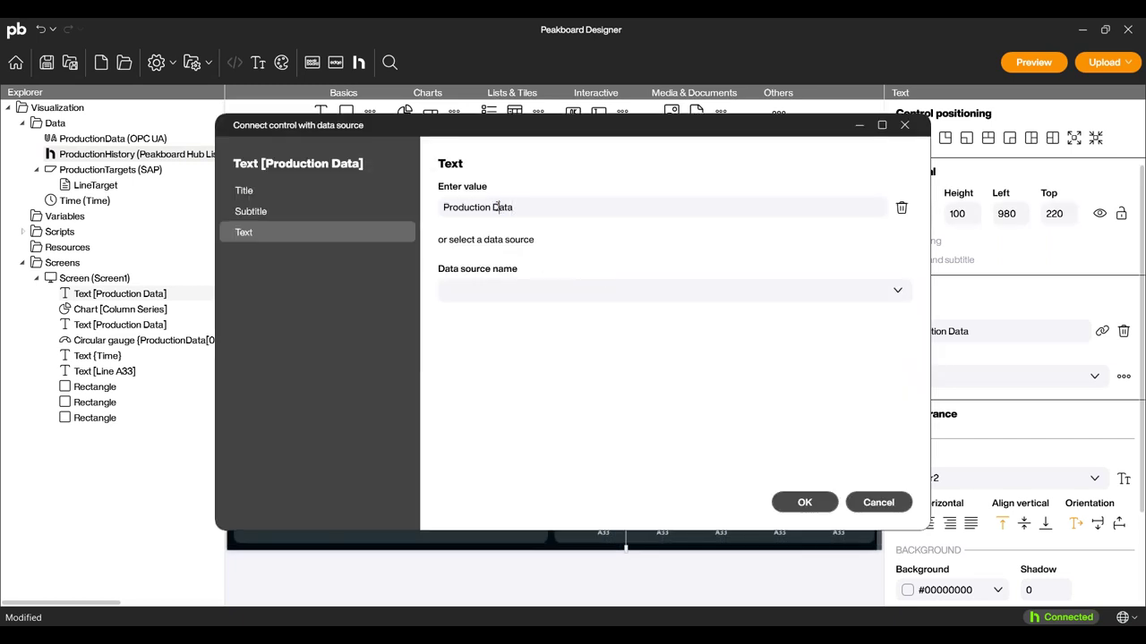
pyautogui.tripleClick(496, 207)
pyautogui.click(496, 207)
pyautogui.hotkey('shift', 'End')
pyautogui.write('History')
pyautogui.press('Return')
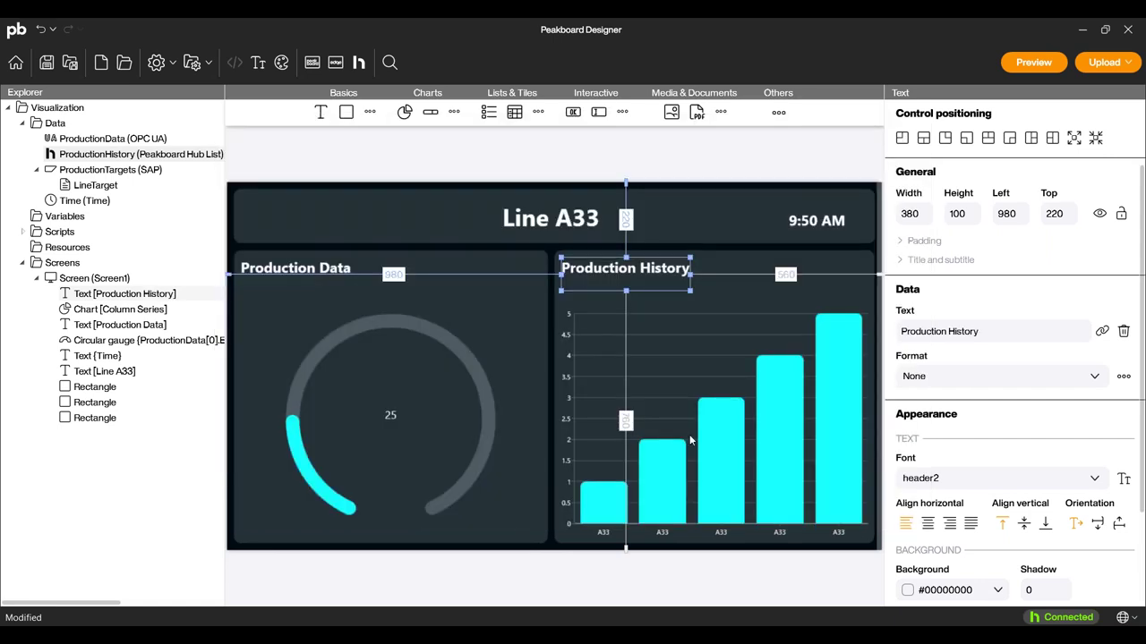
pyautogui.doubleClick(689, 439)
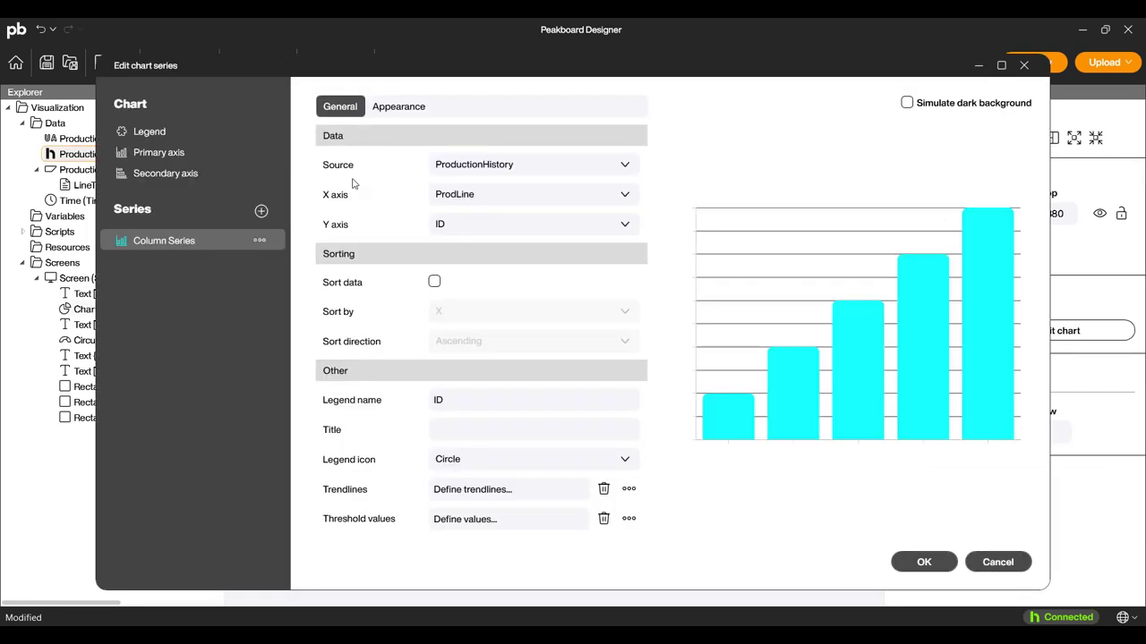
# Set the column chart's X axis to Date and its Y axis to Parts.
pyautogui.click(514, 203)
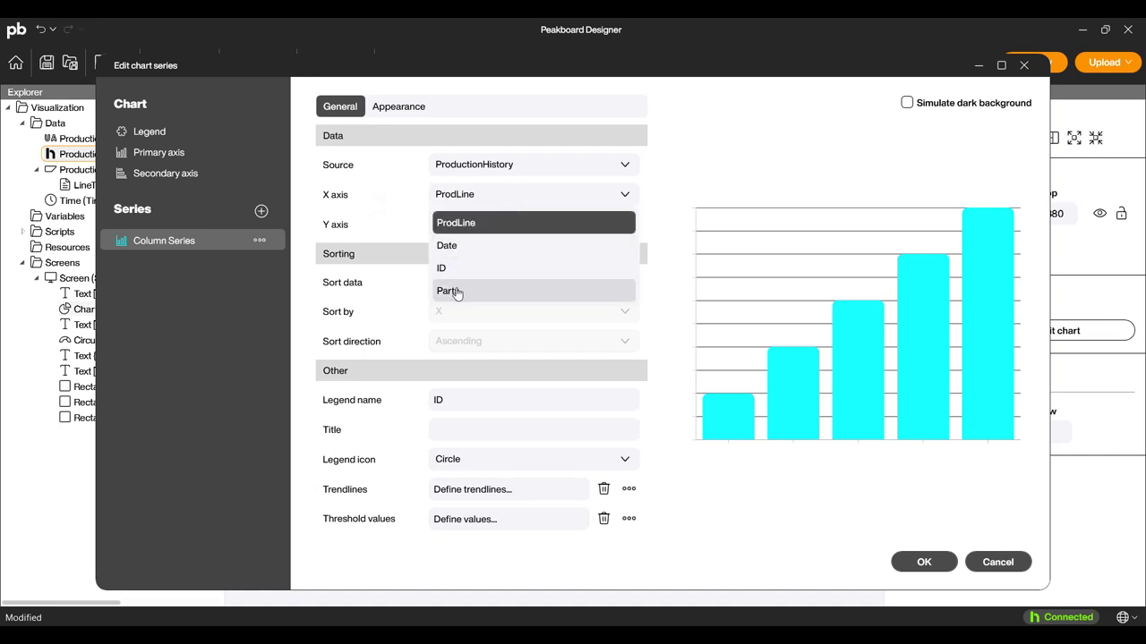
pyautogui.click(460, 247)
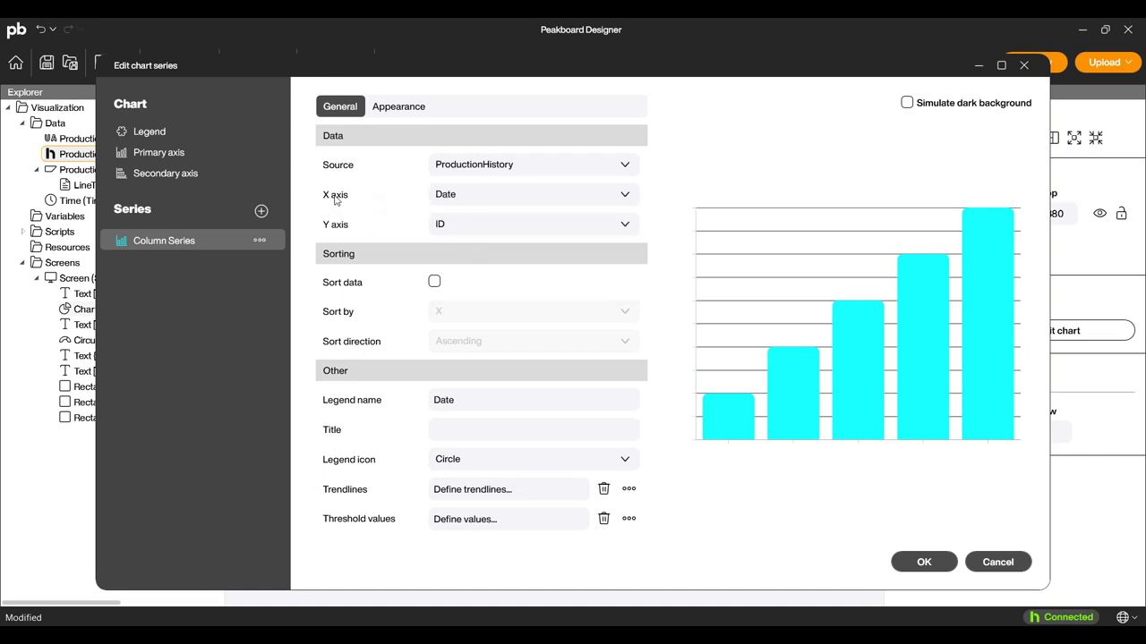
pyautogui.click(465, 227)
pyautogui.click(457, 268)
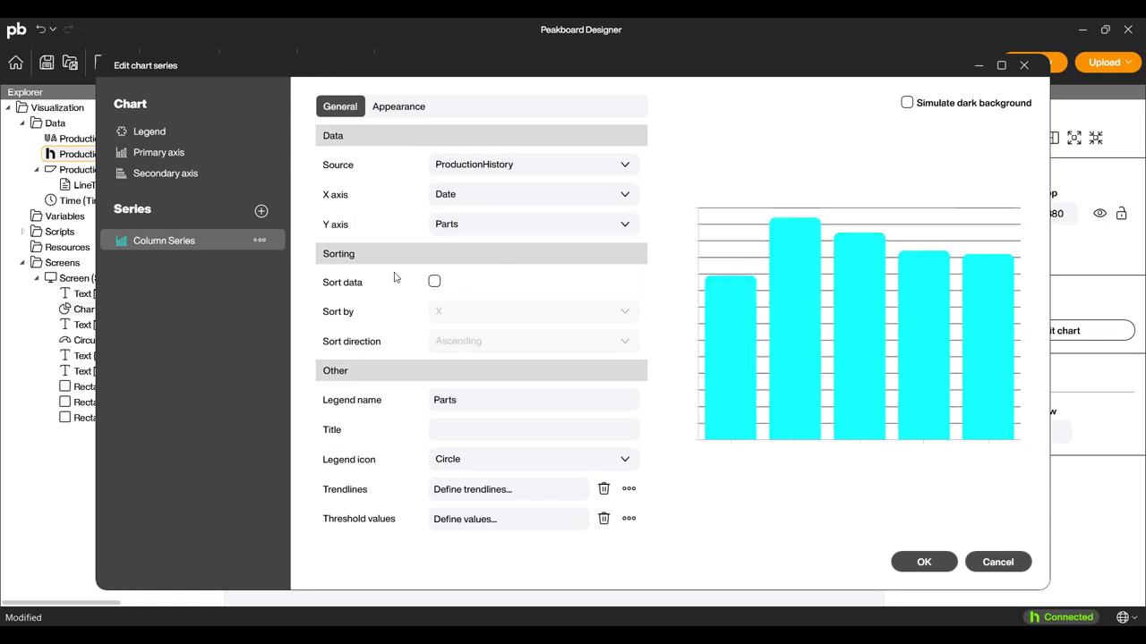
pyautogui.click(895, 566)
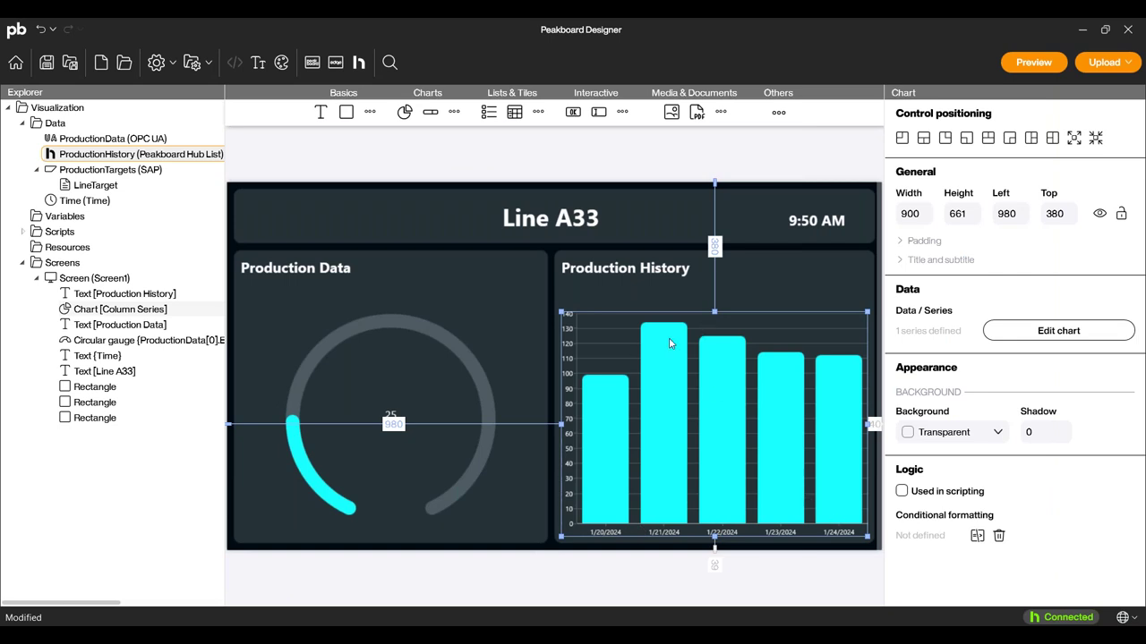
pyautogui.click(575, 581)
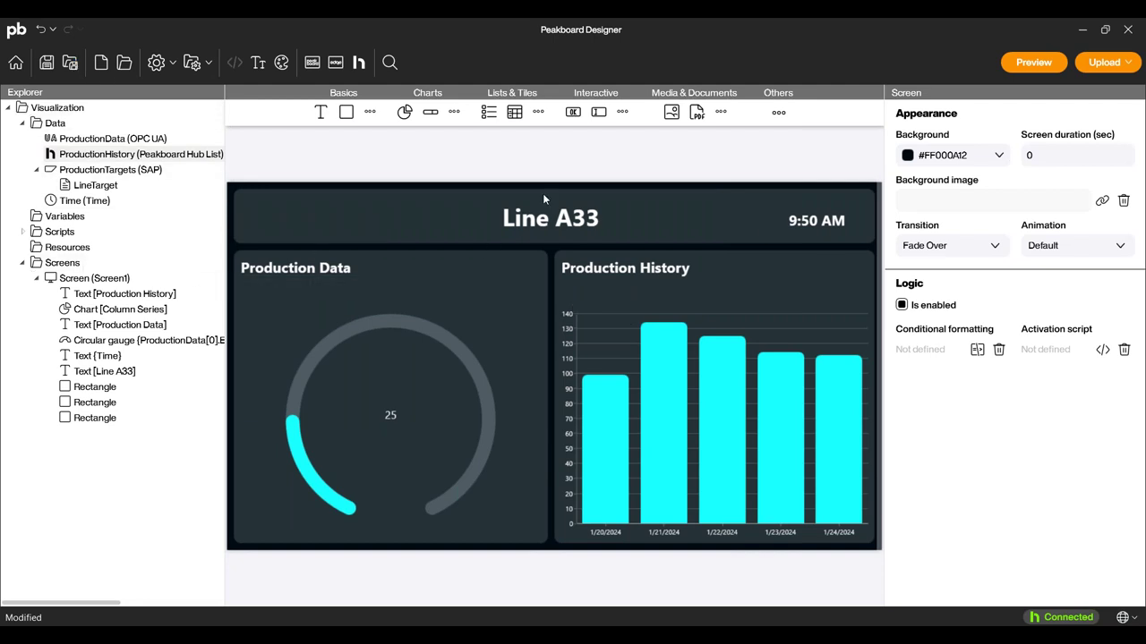
# Place a button labelled 'End Shift' at the header's left end and nudge it slightly right.
pyautogui.moveTo(570, 114); pyautogui.dragTo(253, 211)
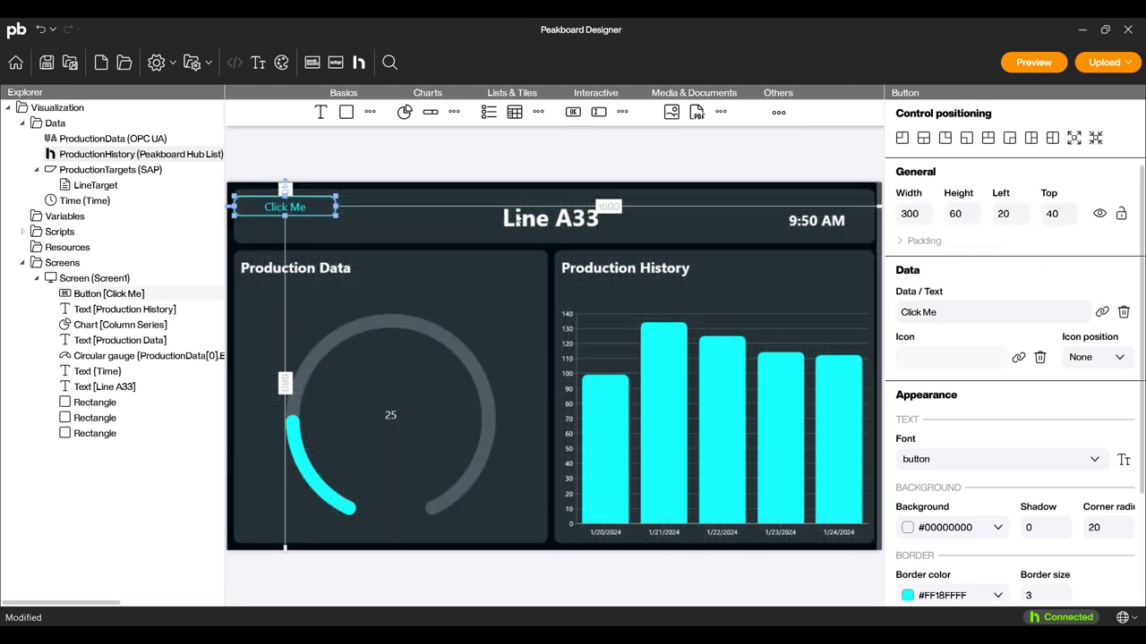
pyautogui.moveTo(955, 321); pyautogui.dragTo(898, 313)
pyautogui.write('End')
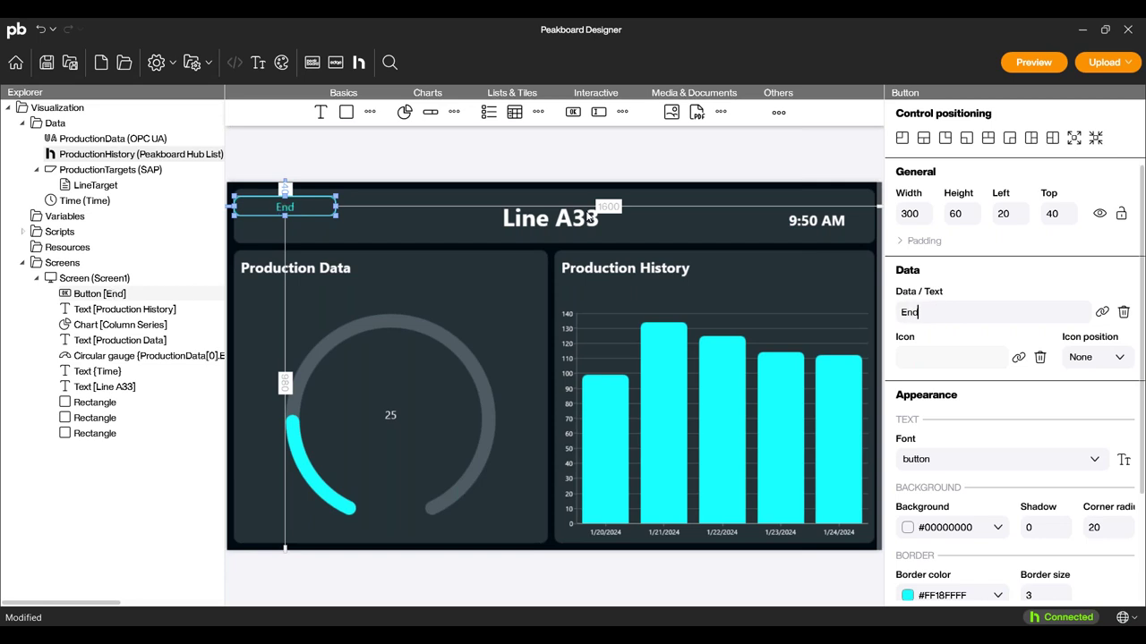
pyautogui.write(' Shift')
pyautogui.click(287, 233)
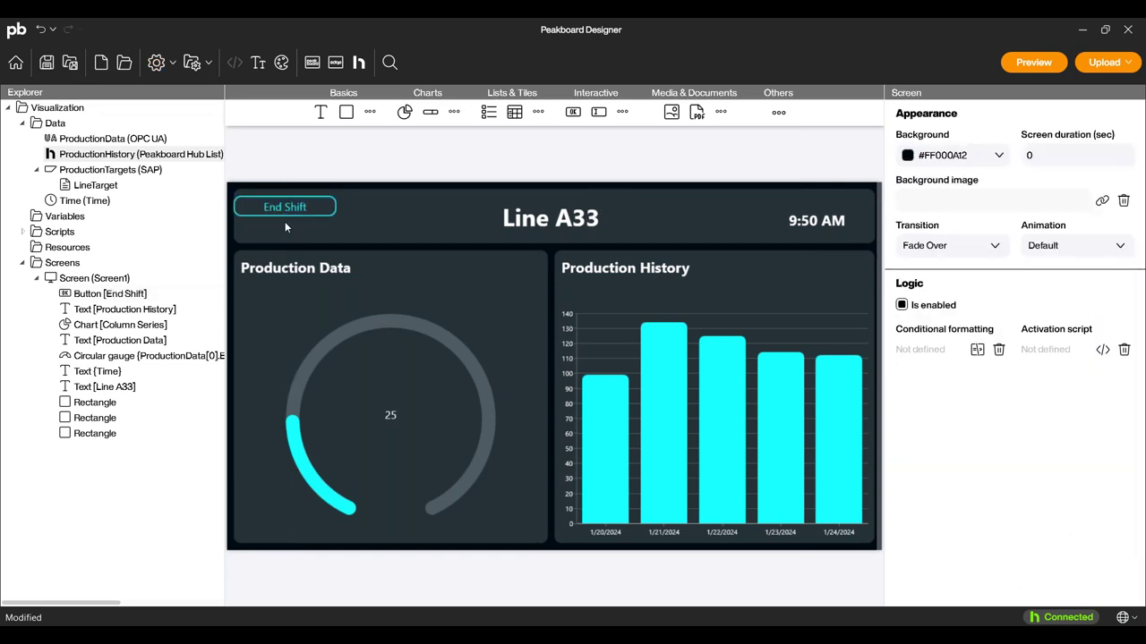
pyautogui.moveTo(288, 209); pyautogui.dragTo(291, 211)
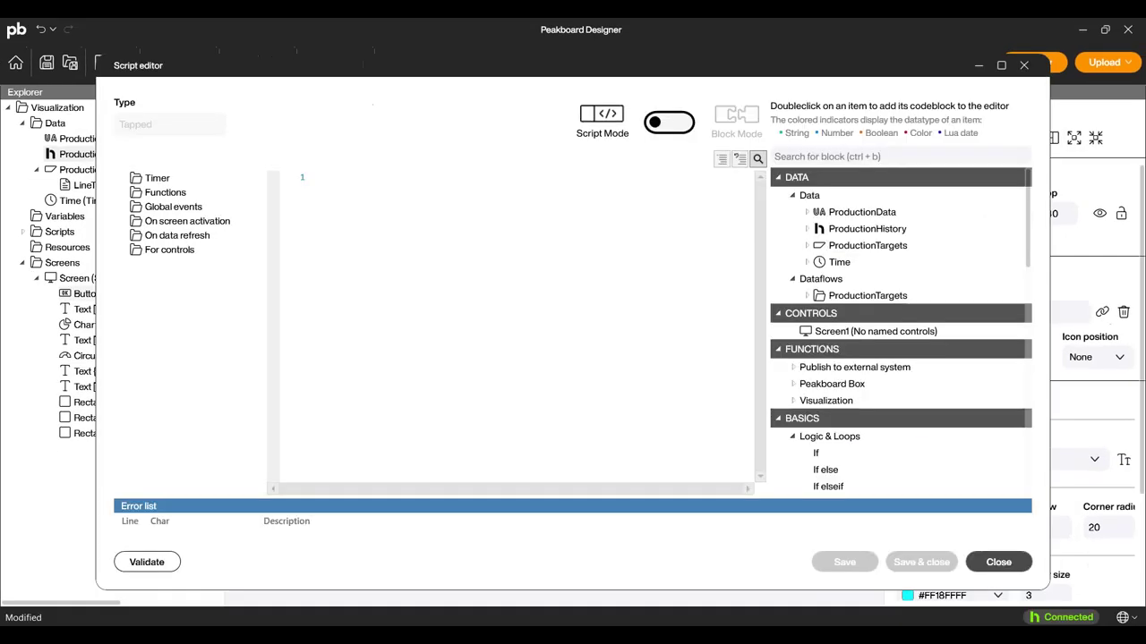
# In Block Mode, add a Peakboard Hub 'Add row at end' block for ProductionHistory.
pyautogui.click(671, 128)
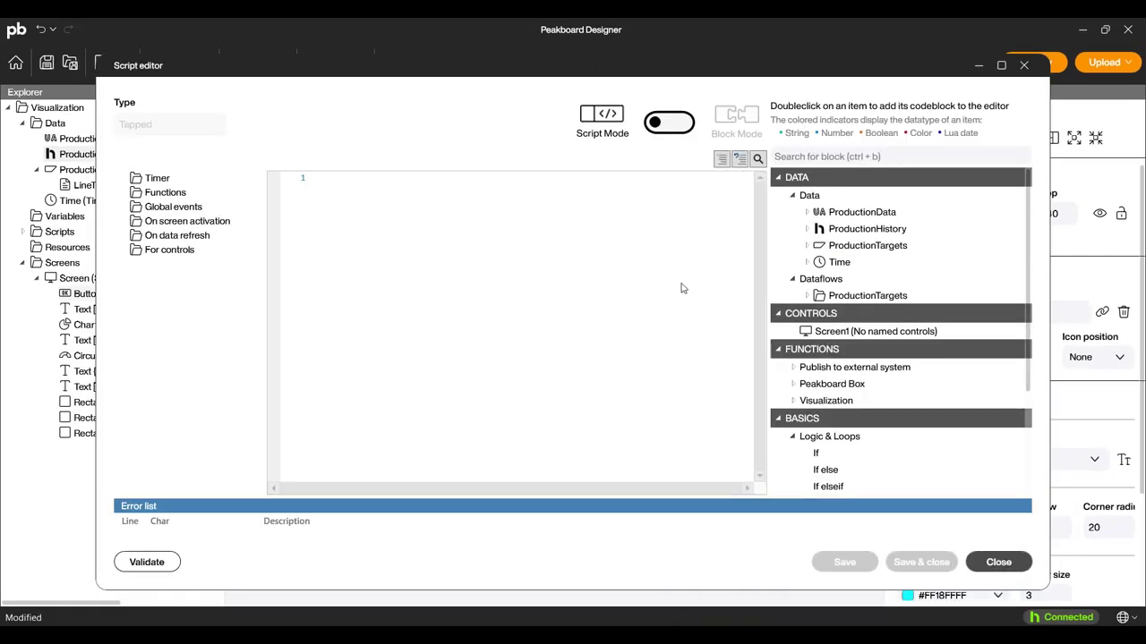
pyautogui.scroll(-3, 881, 380)
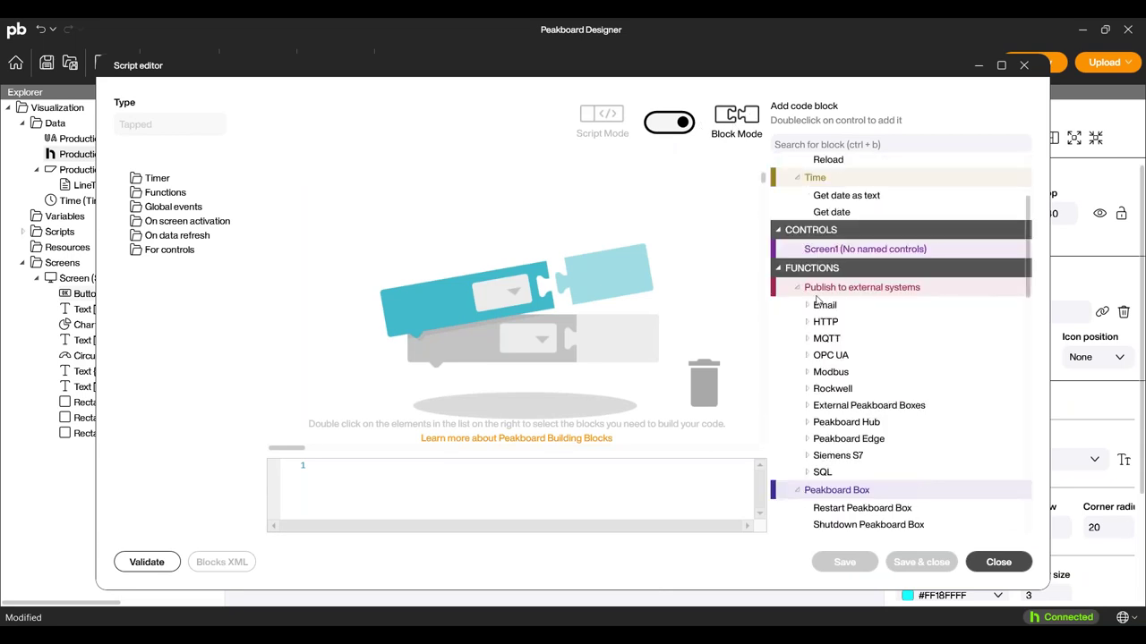
pyautogui.click(806, 423)
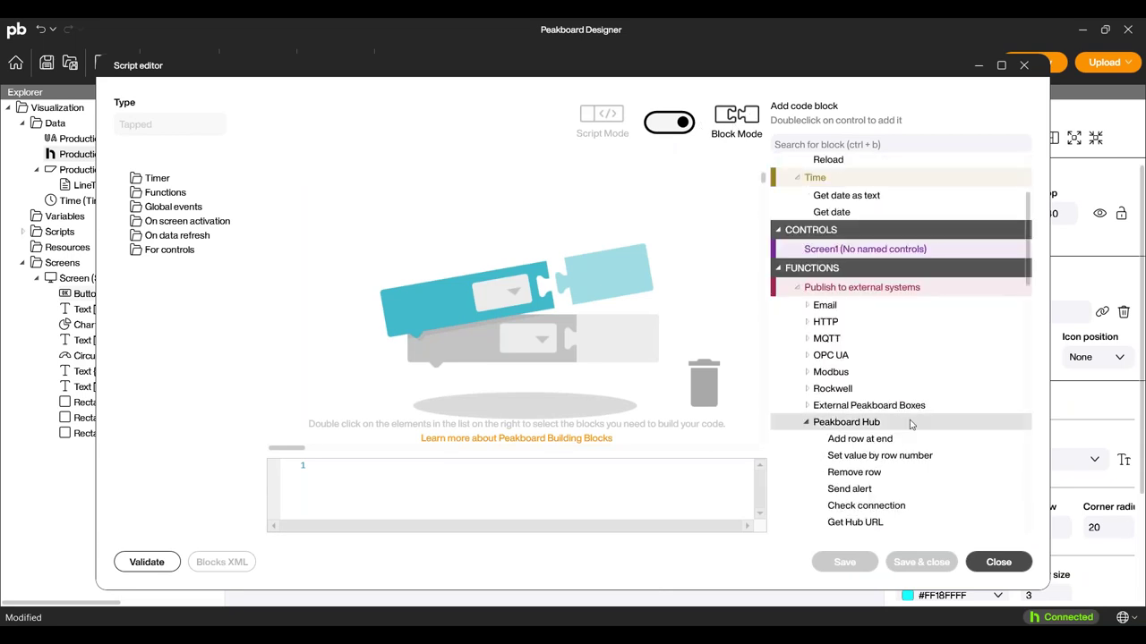
pyautogui.scroll(-3, 906, 409)
pyautogui.doubleClick(860, 299)
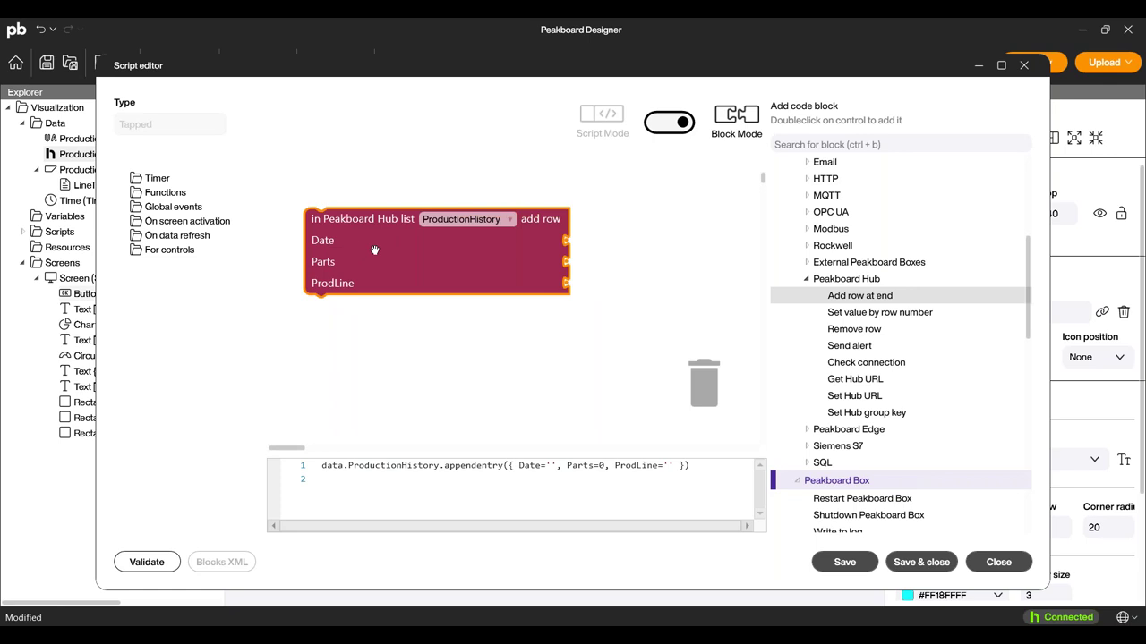
pyautogui.scroll(5, 840, 241)
pyautogui.scroll(1, 840, 241)
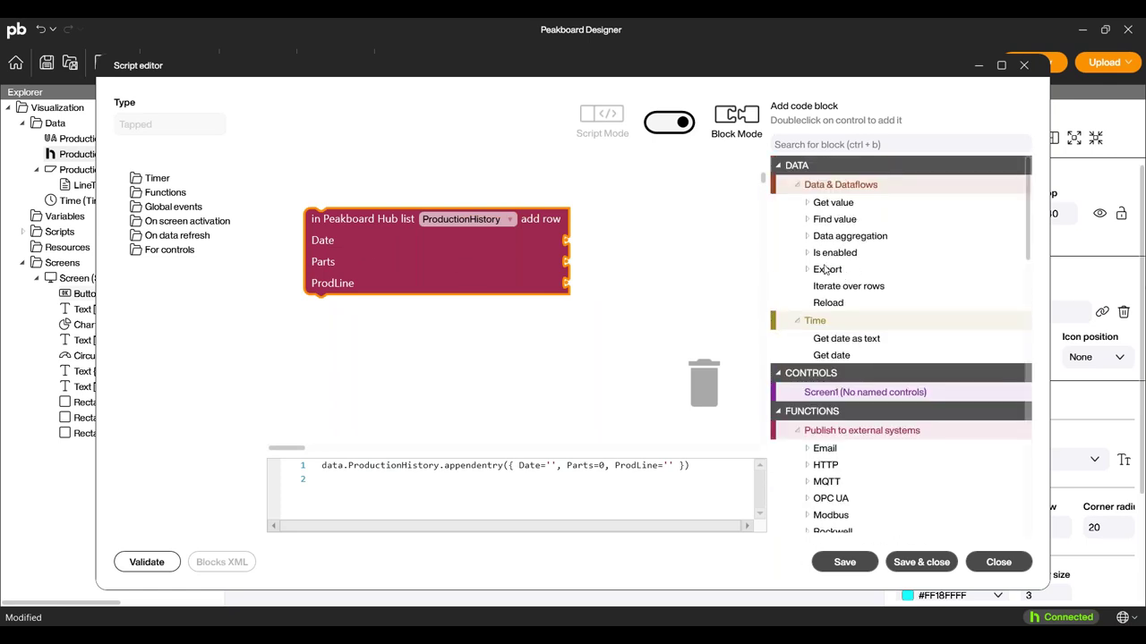
# Attach a Get date as text block to Date with format MM/dd/yyyy.
pyautogui.moveTo(851, 341); pyautogui.dragTo(608, 240)
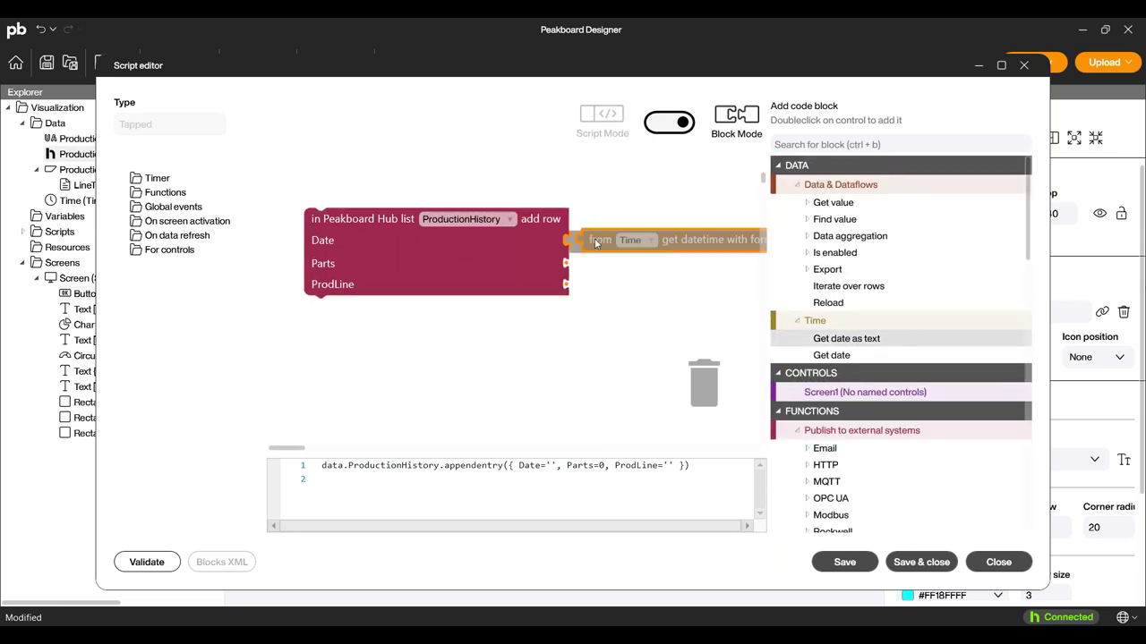
pyautogui.moveTo(450, 255); pyautogui.dragTo(408, 252)
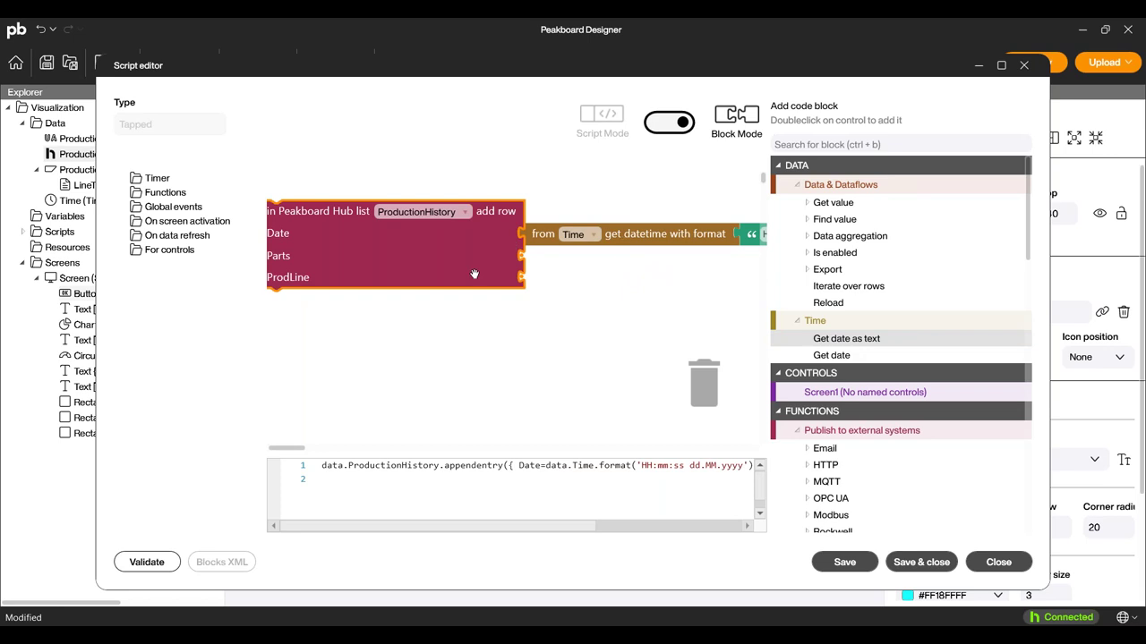
pyautogui.moveTo(484, 248); pyautogui.dragTo(367, 255)
pyautogui.click(691, 241)
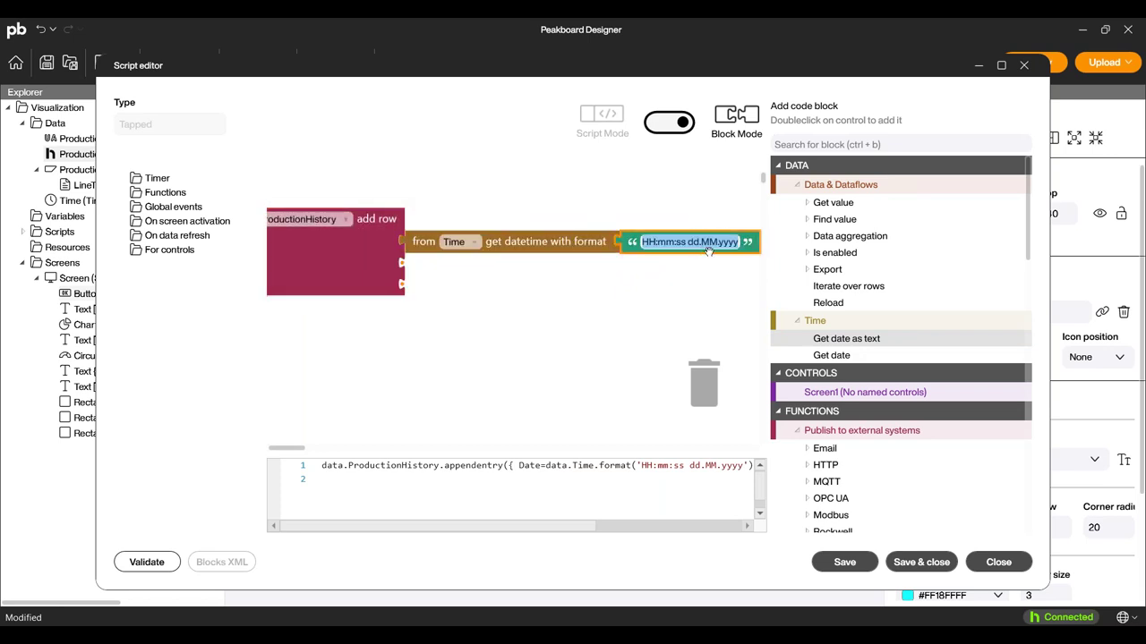
pyautogui.write('MM')
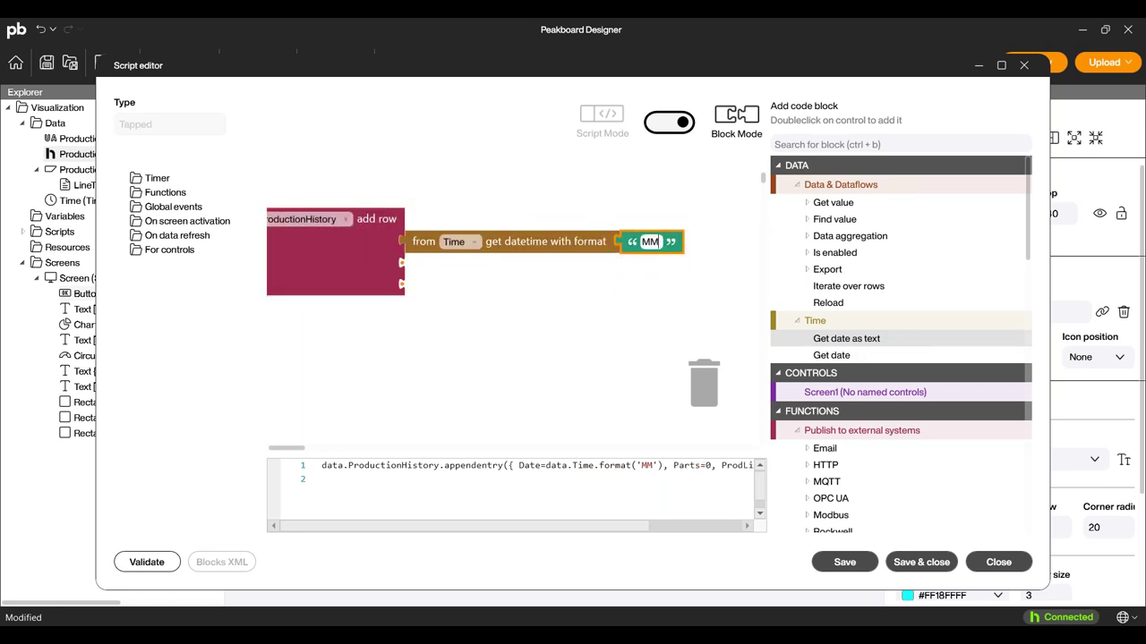
pyautogui.write('/dd')
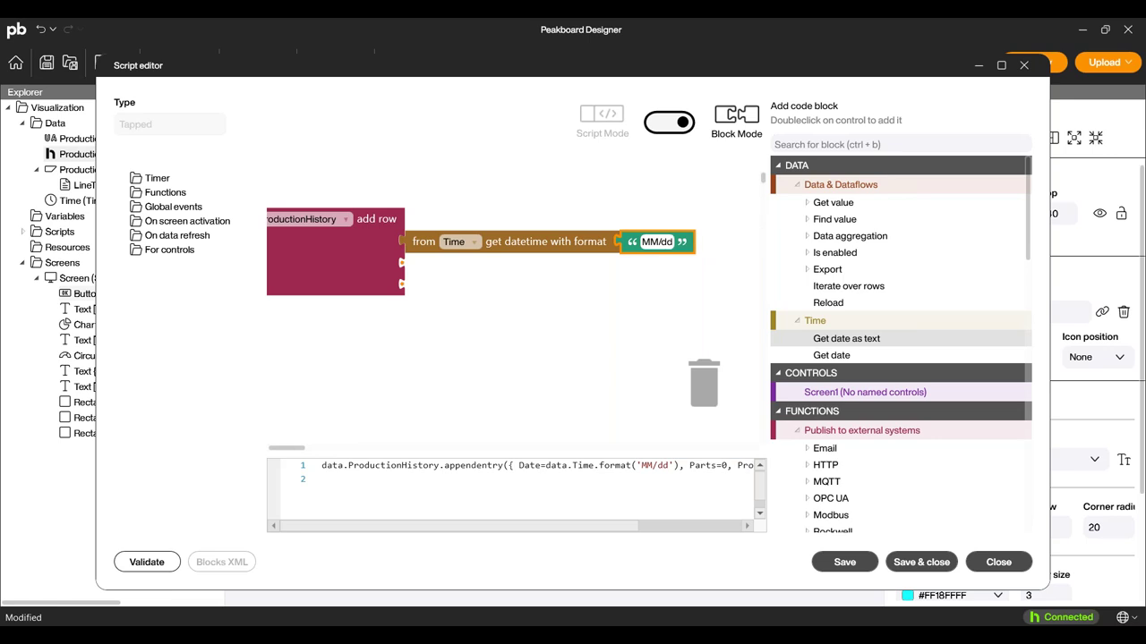
pyautogui.write('/yyyy')
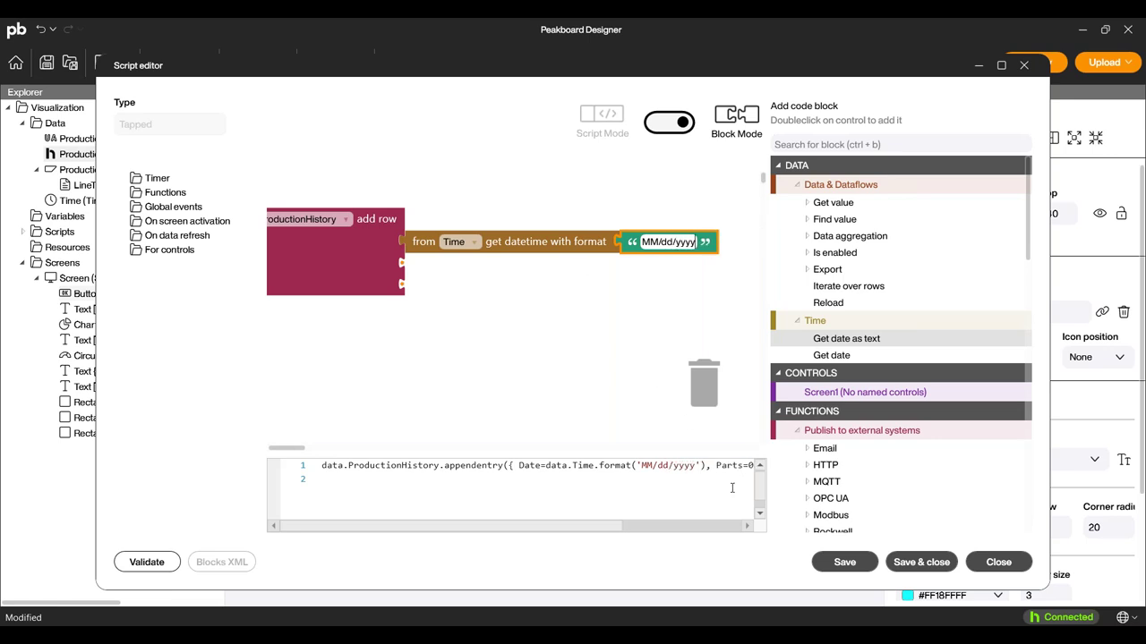
pyautogui.moveTo(306, 269); pyautogui.dragTo(451, 277)
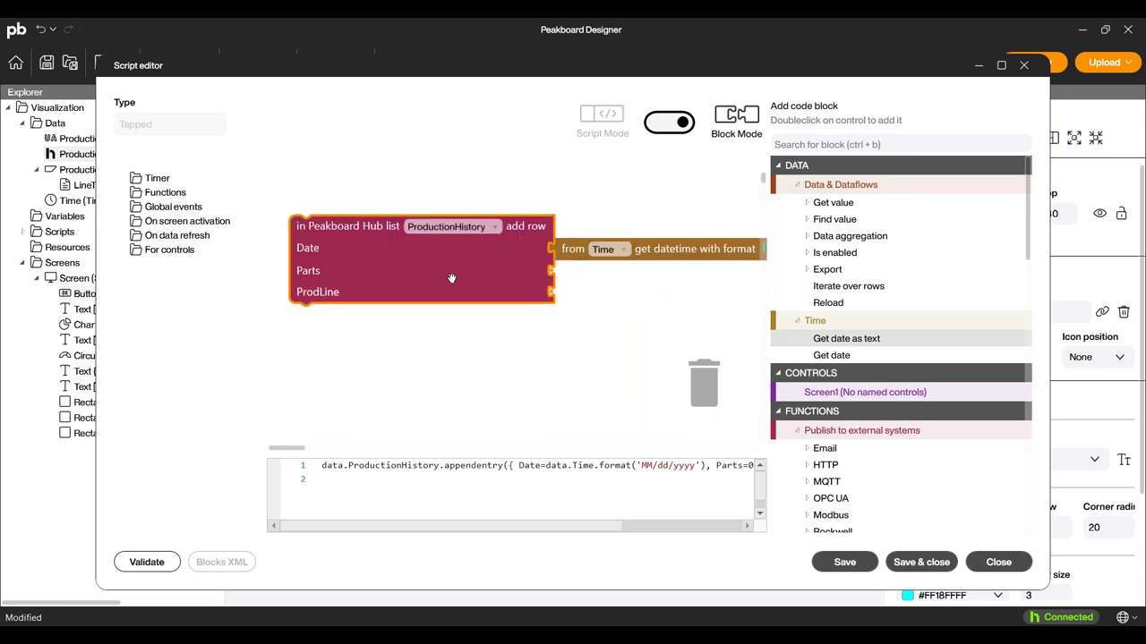
# Fill Parts with a number value from ProductionData's ExampleFactory_LightBarrierLine2Count column.
pyautogui.click(807, 204)
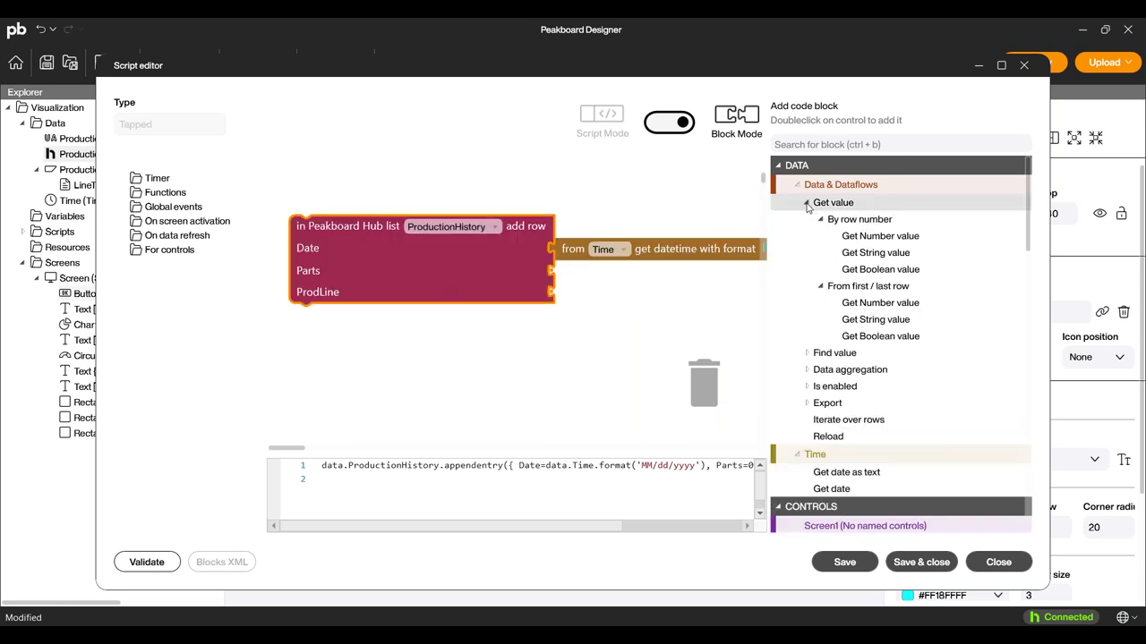
pyautogui.doubleClick(883, 236)
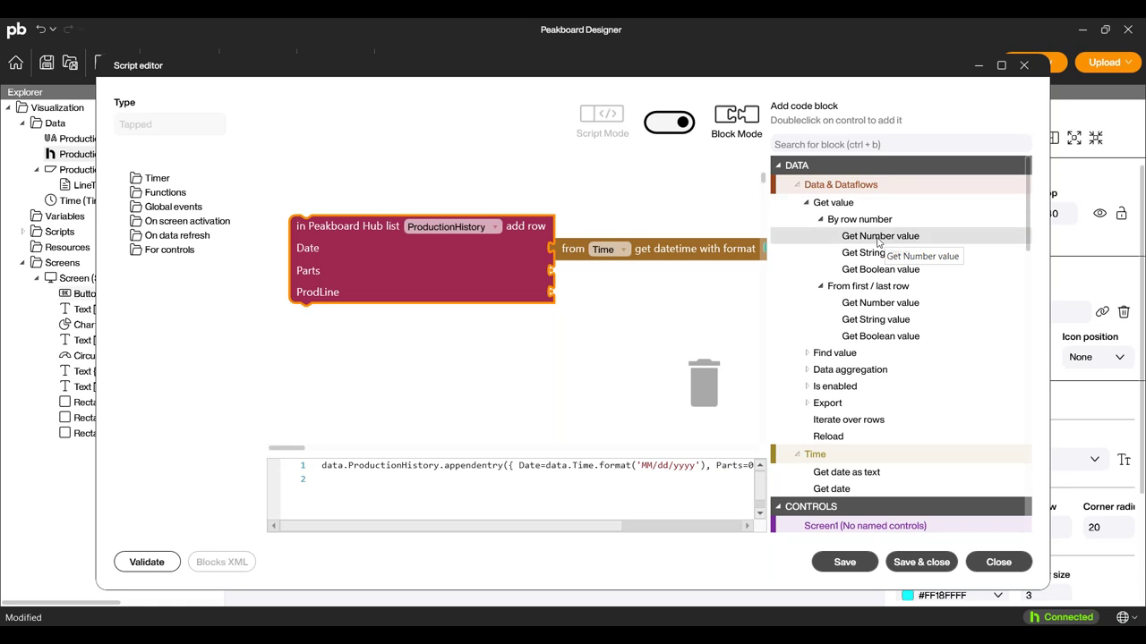
pyautogui.click(528, 273)
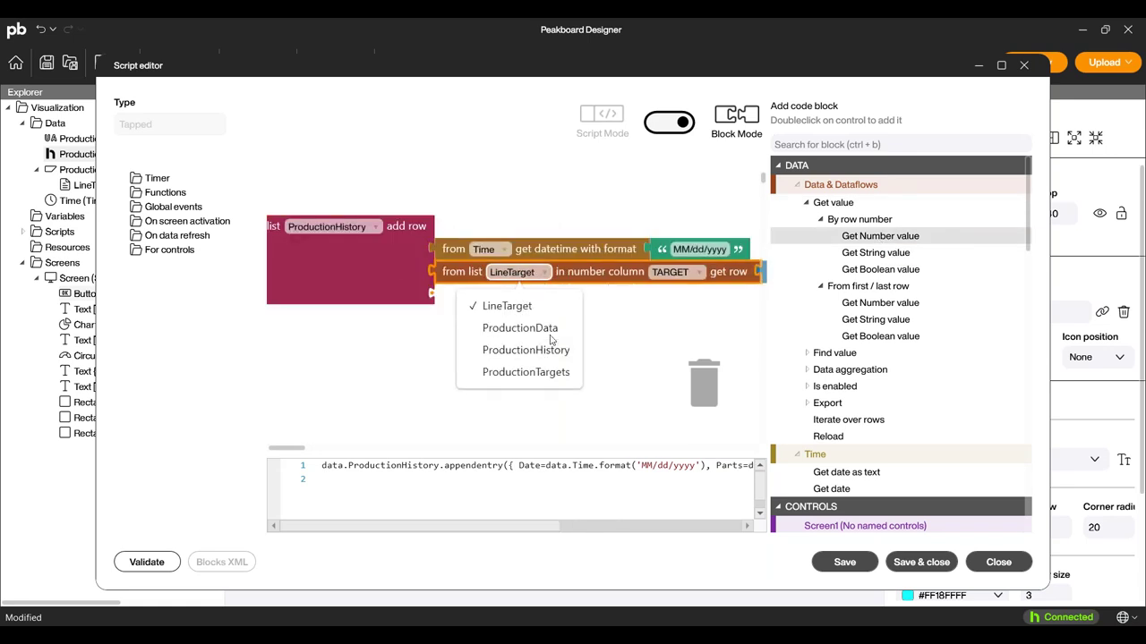
pyautogui.click(522, 329)
pyautogui.click(710, 276)
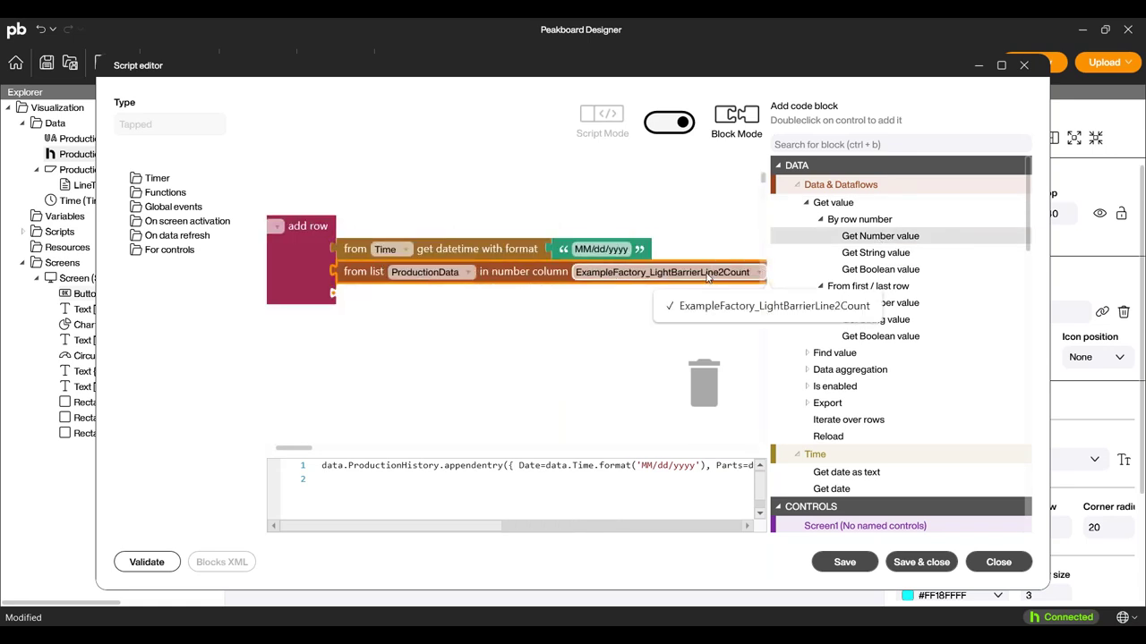
pyautogui.click(709, 306)
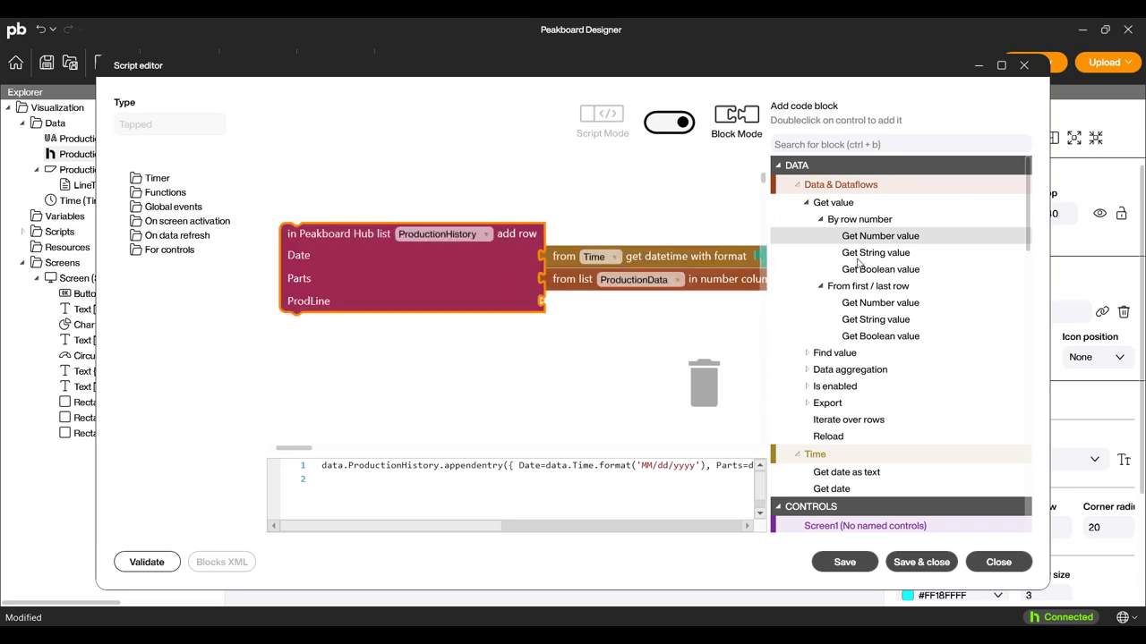
# Set ProdLine to the text value A33 and save the script.
pyautogui.hotkey('ctrl', 'v')
pyautogui.click(576, 303)
pyautogui.write('A')
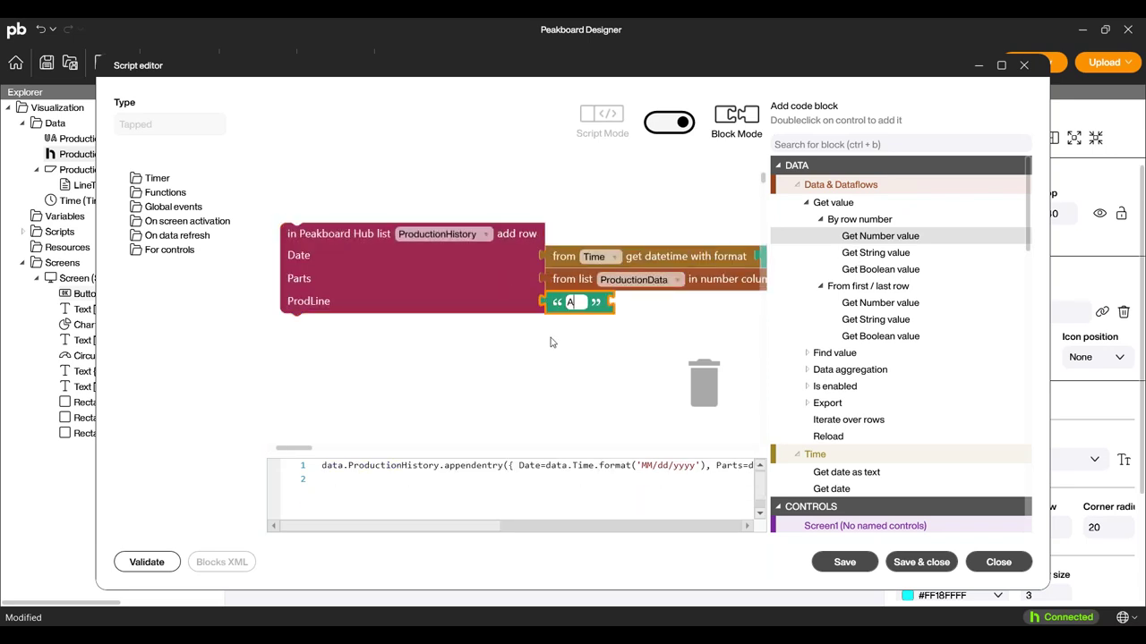
pyautogui.click(897, 563)
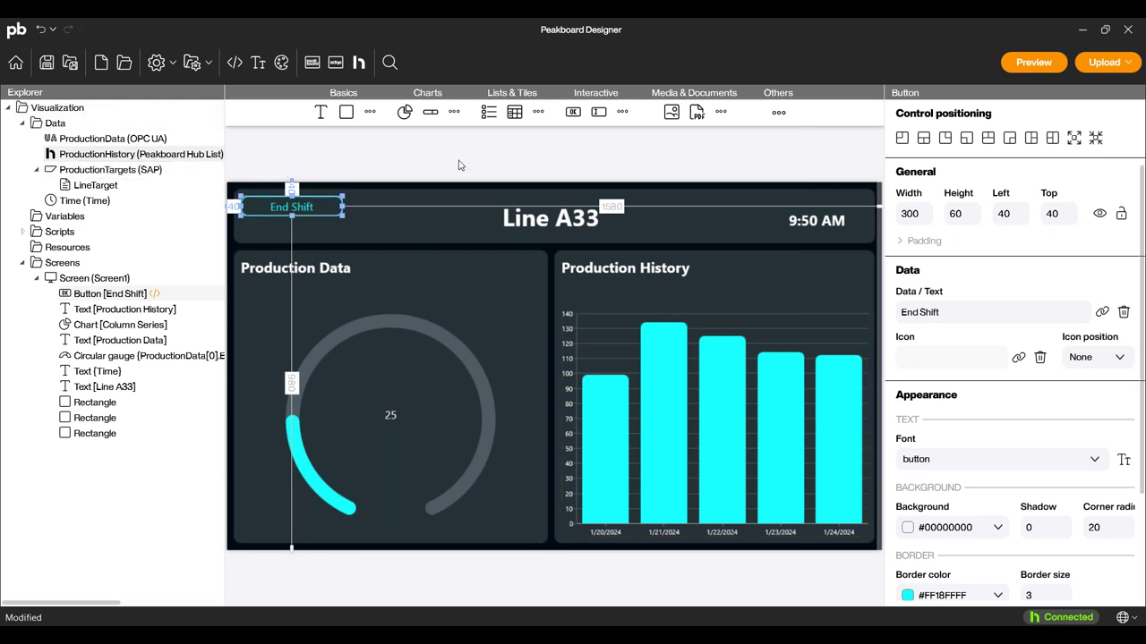
# Add a second button below End Shift labelled 'Help' and select it.
pyautogui.moveTo(573, 112); pyautogui.dragTo(264, 237)
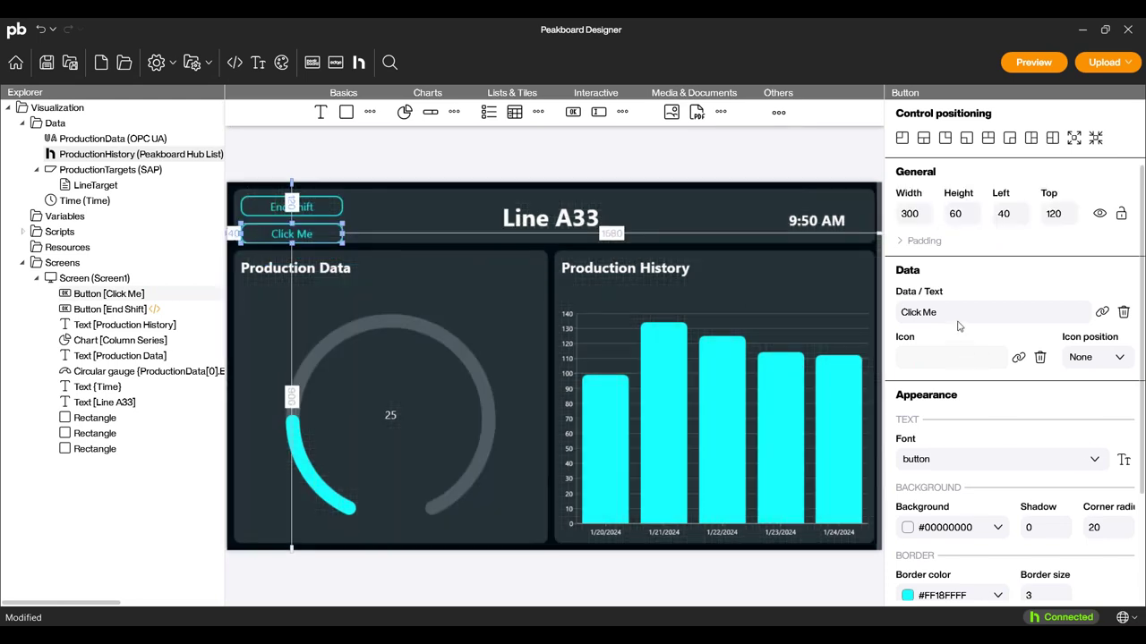
pyautogui.hotkey('ctrl', 'a')
pyautogui.write('Help')
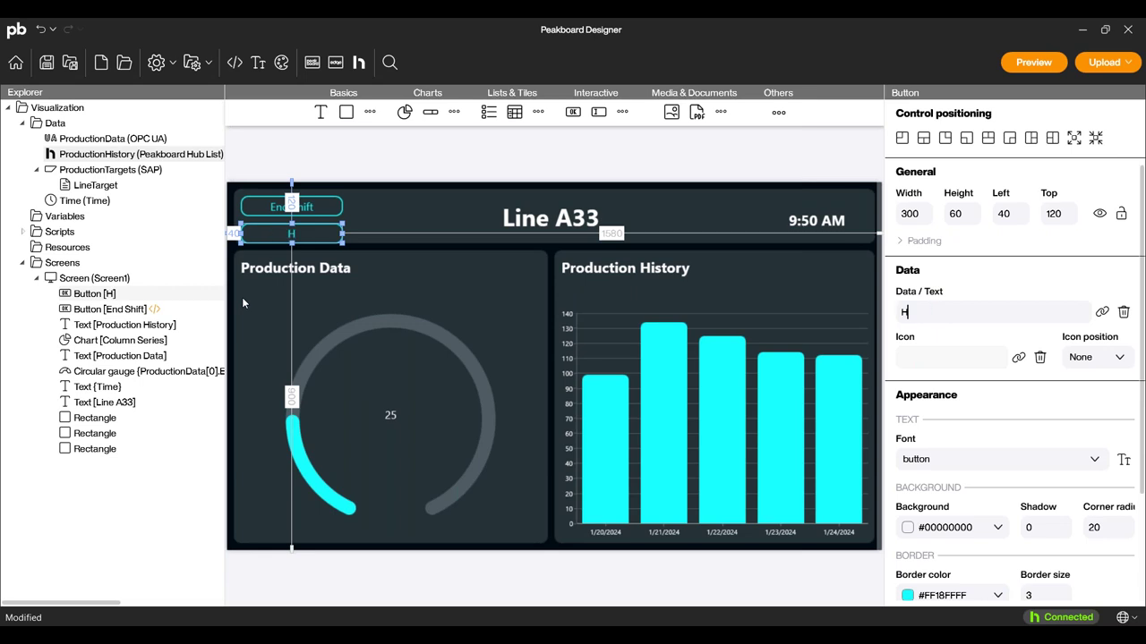
pyautogui.click(354, 158)
pyautogui.click(313, 236)
# Add a Send e-mail block to the Help button's script.
pyautogui.doubleClick(312, 236)
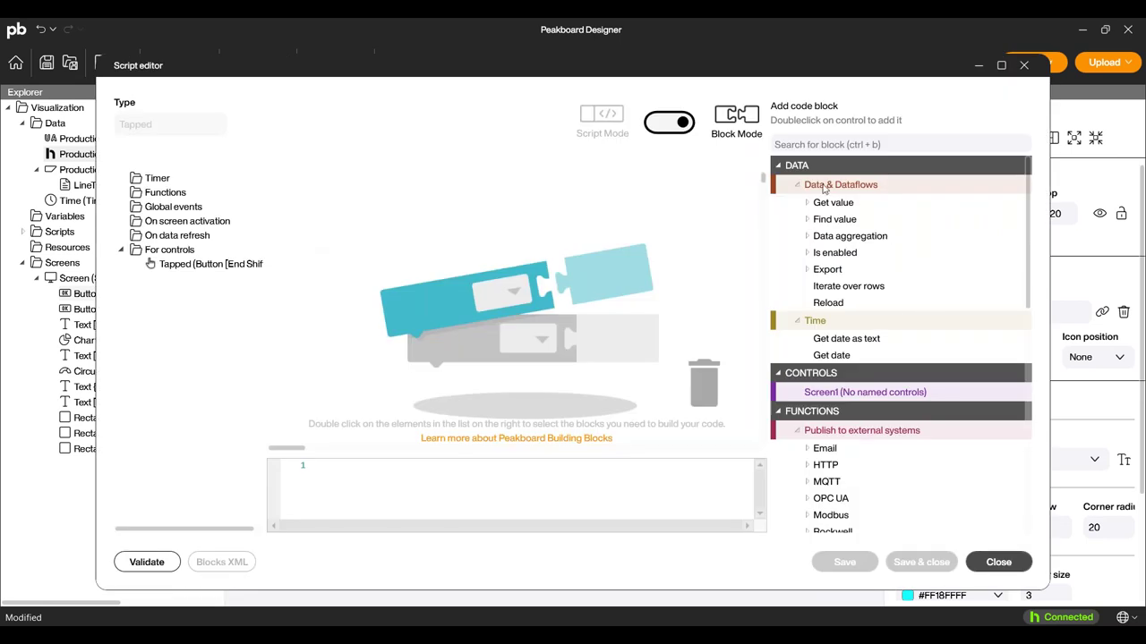
pyautogui.scroll(-3, 872, 461)
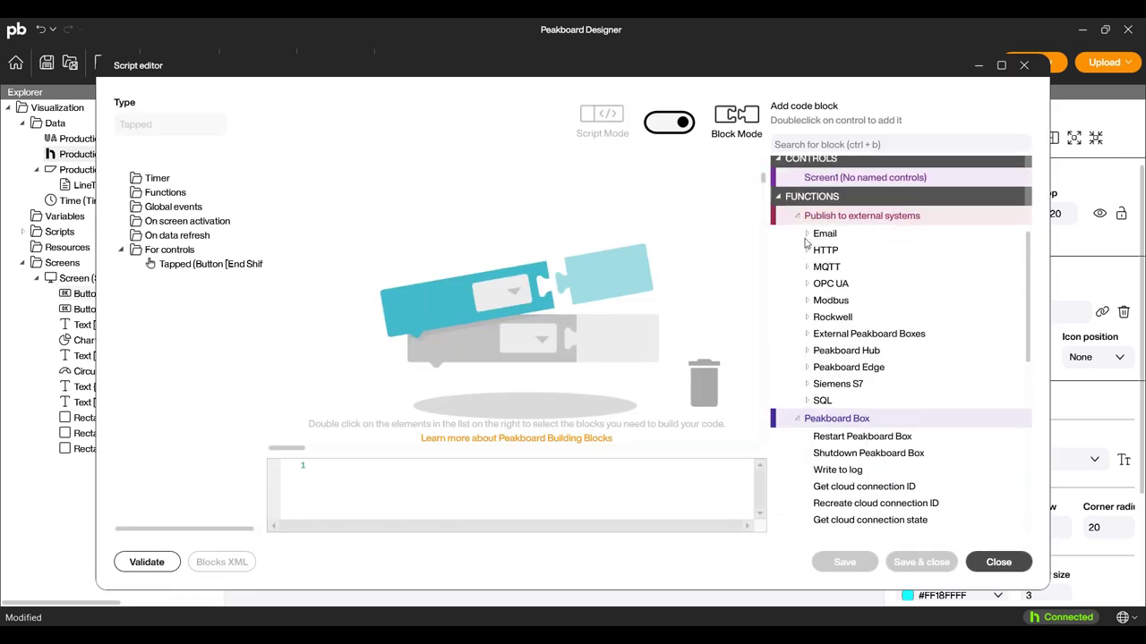
pyautogui.click(807, 234)
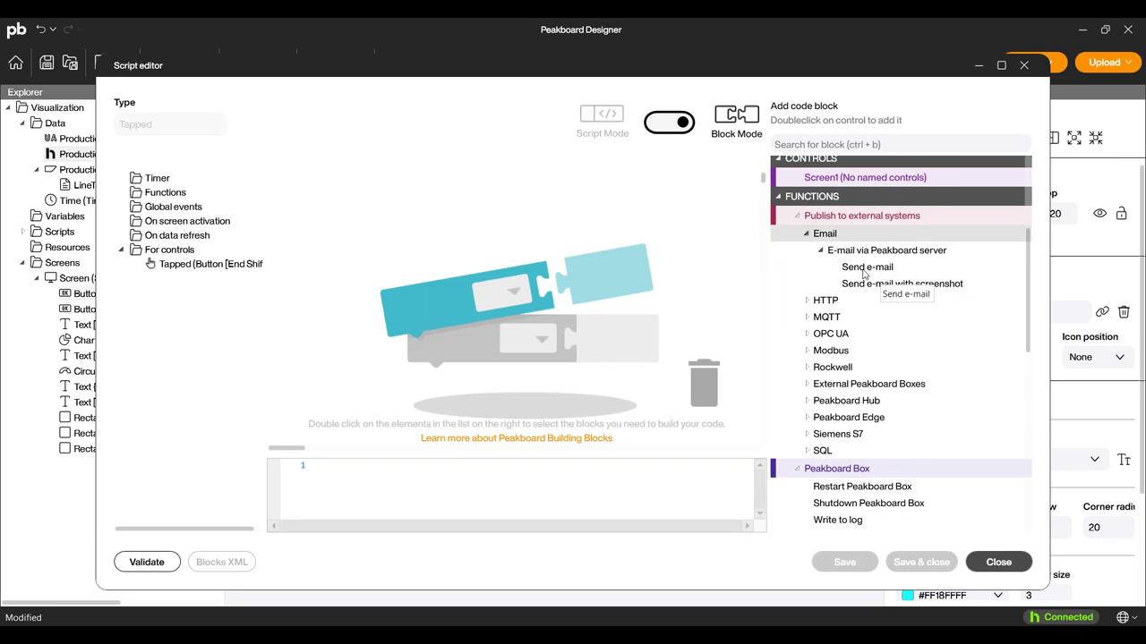
pyautogui.doubleClick(865, 267)
pyautogui.moveTo(383, 222); pyautogui.dragTo(333, 191)
# Enter the support recipient address, subject 'Help needed at line A33', and keep body 'Content'.
pyautogui.click(552, 188)
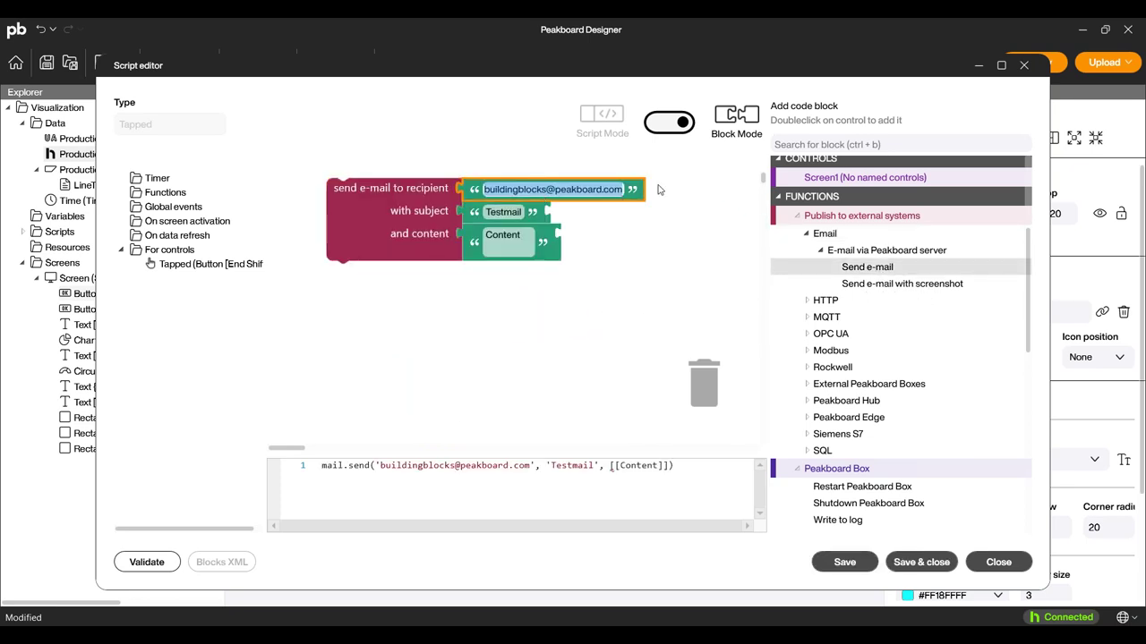
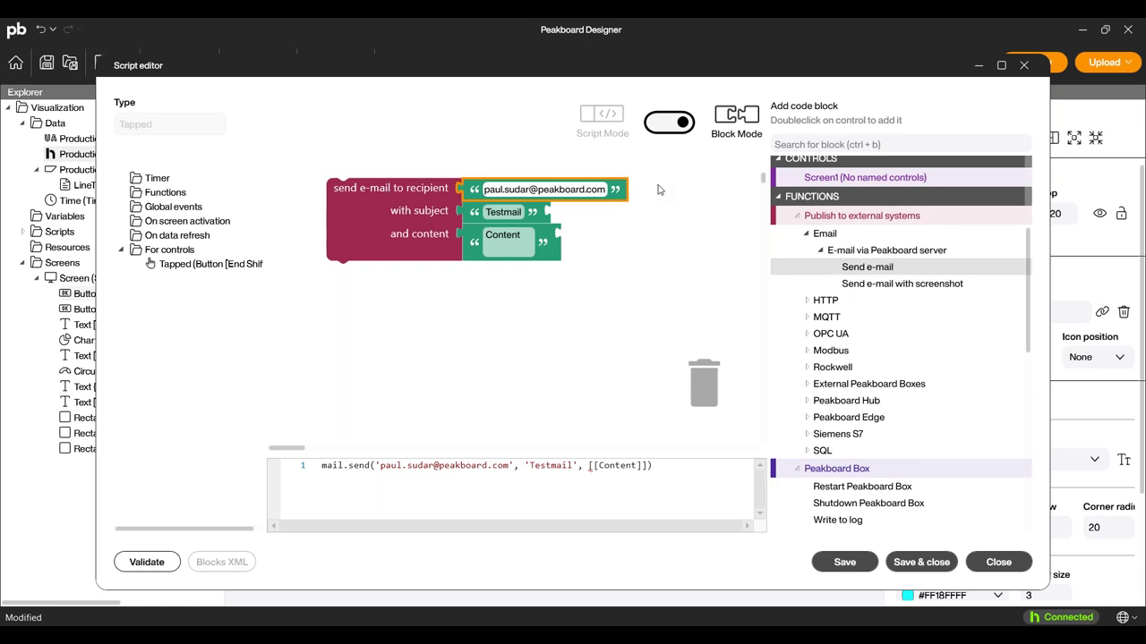
pyautogui.click(495, 210)
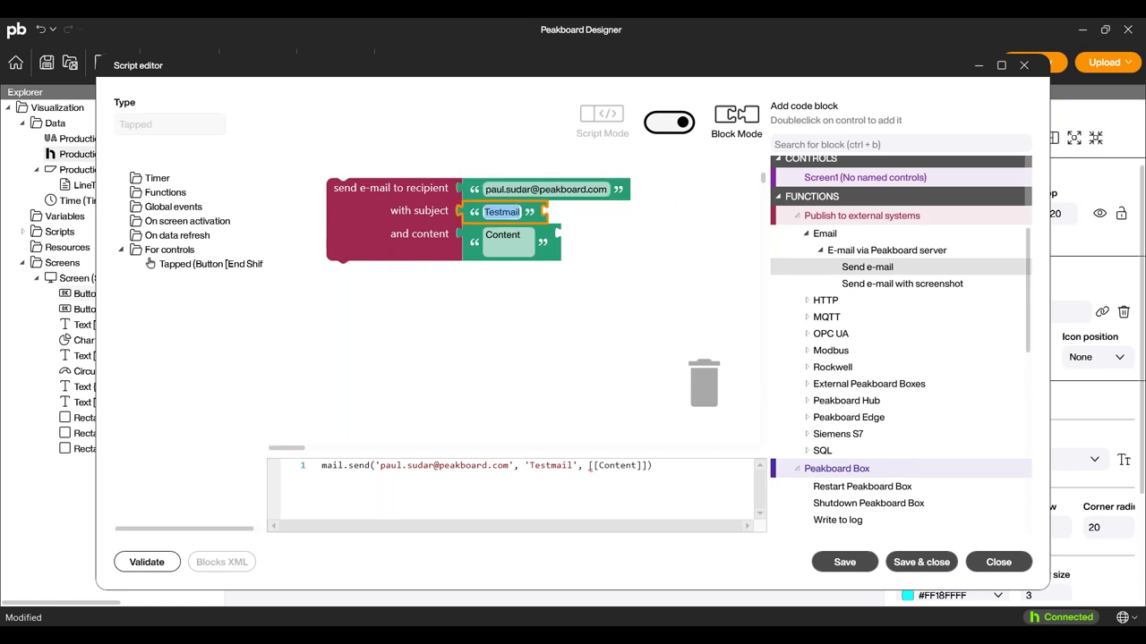
pyautogui.write('Help')
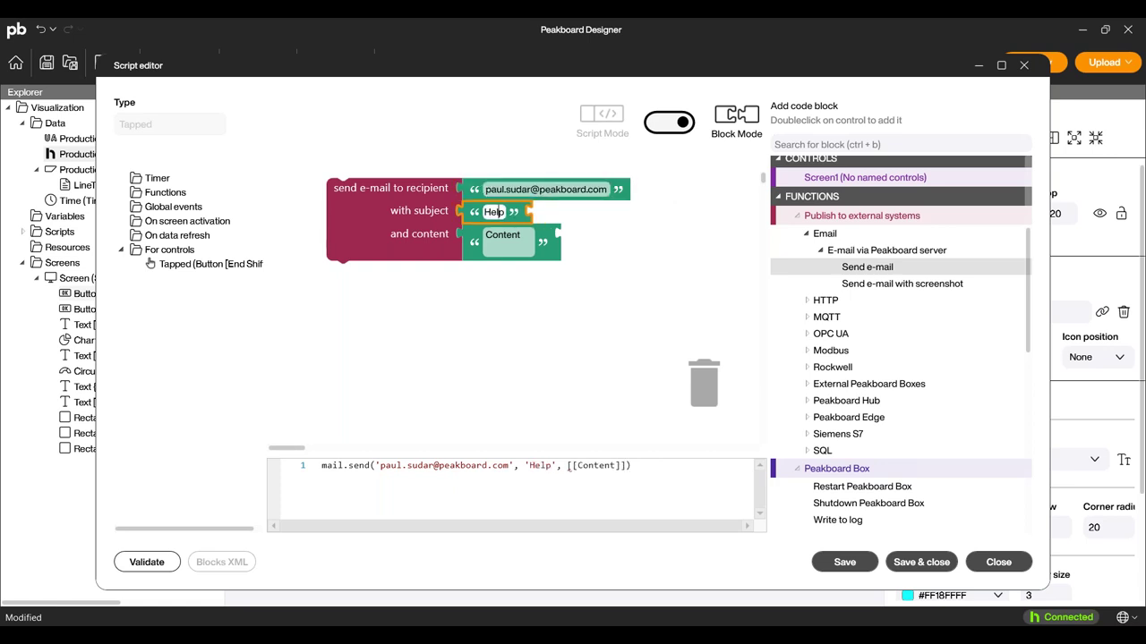
pyautogui.write(' needed ')
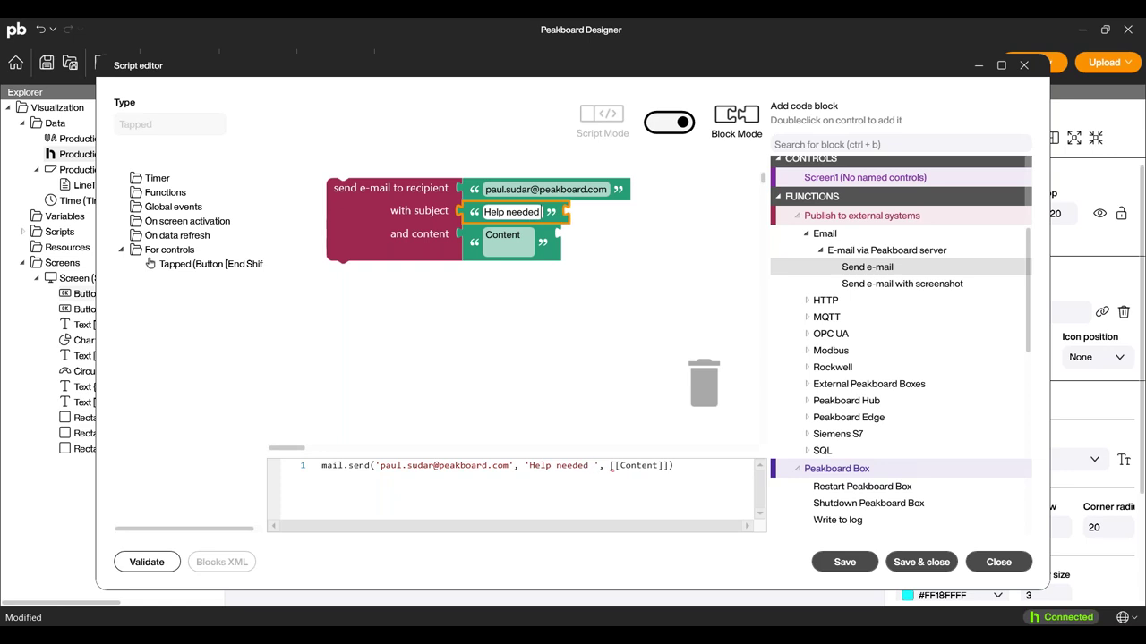
pyautogui.write('at line A33')
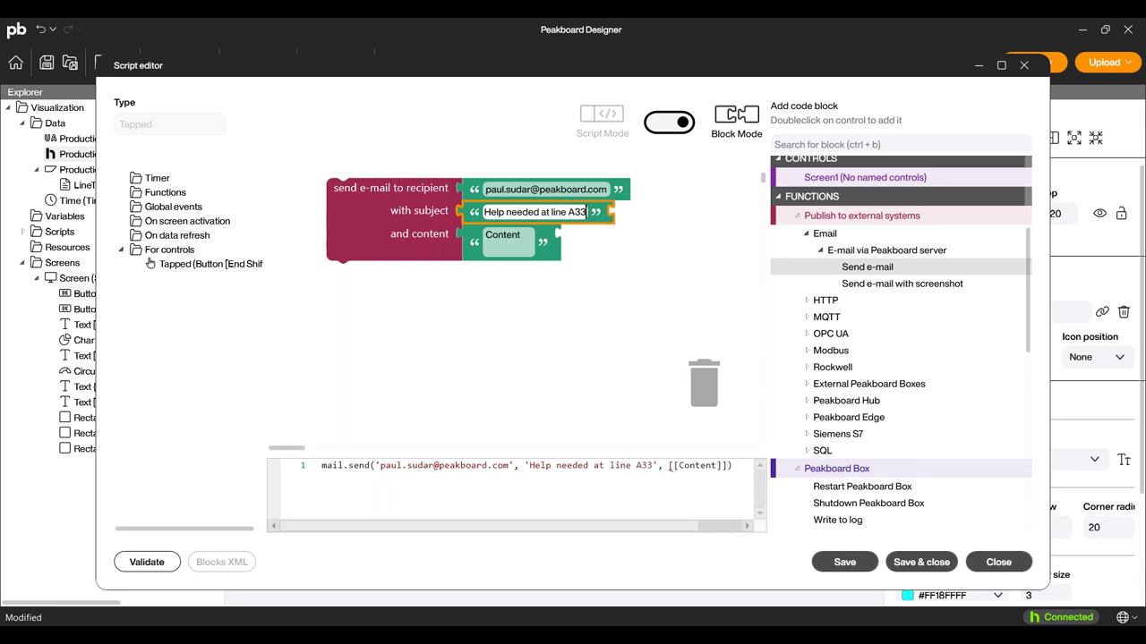
pyautogui.click(530, 234)
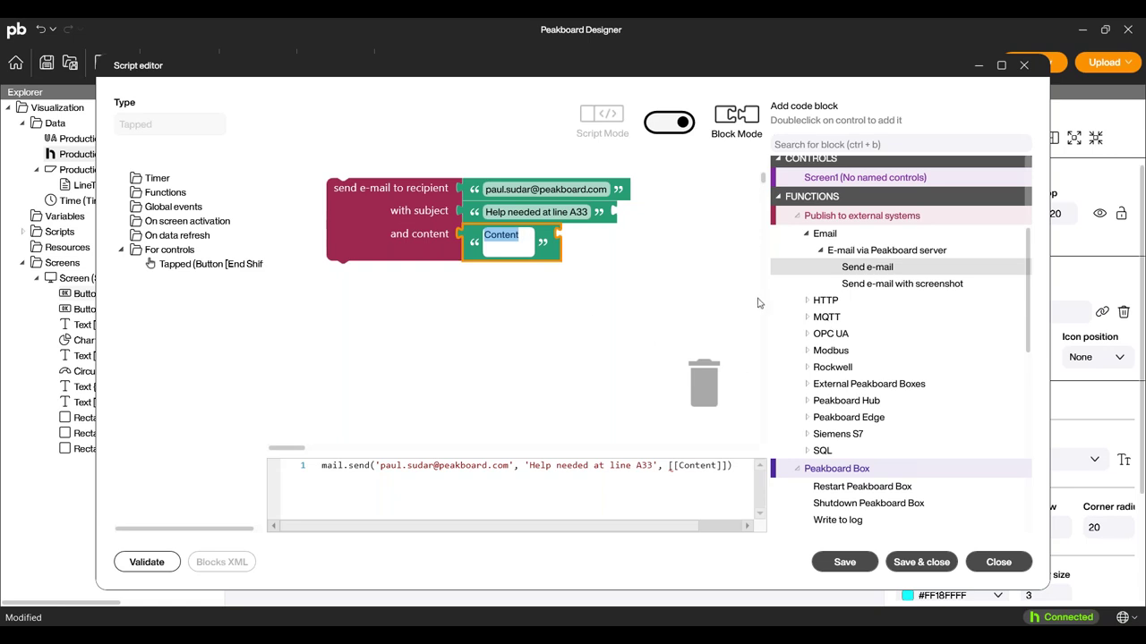
pyautogui.scroll(3, 897, 258)
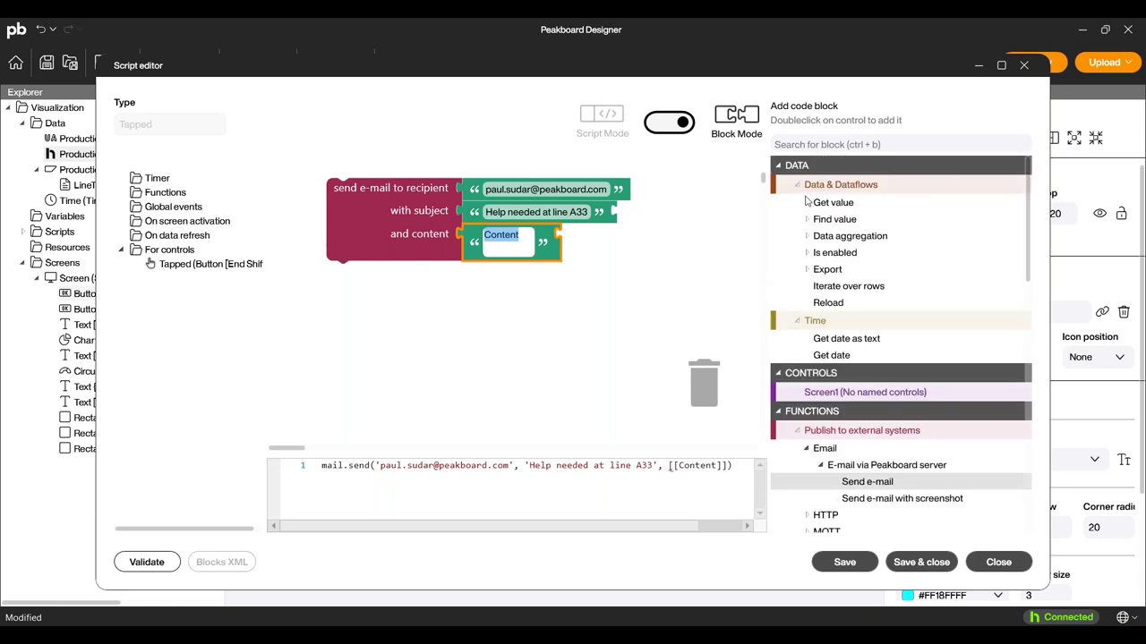
pyautogui.press('End')
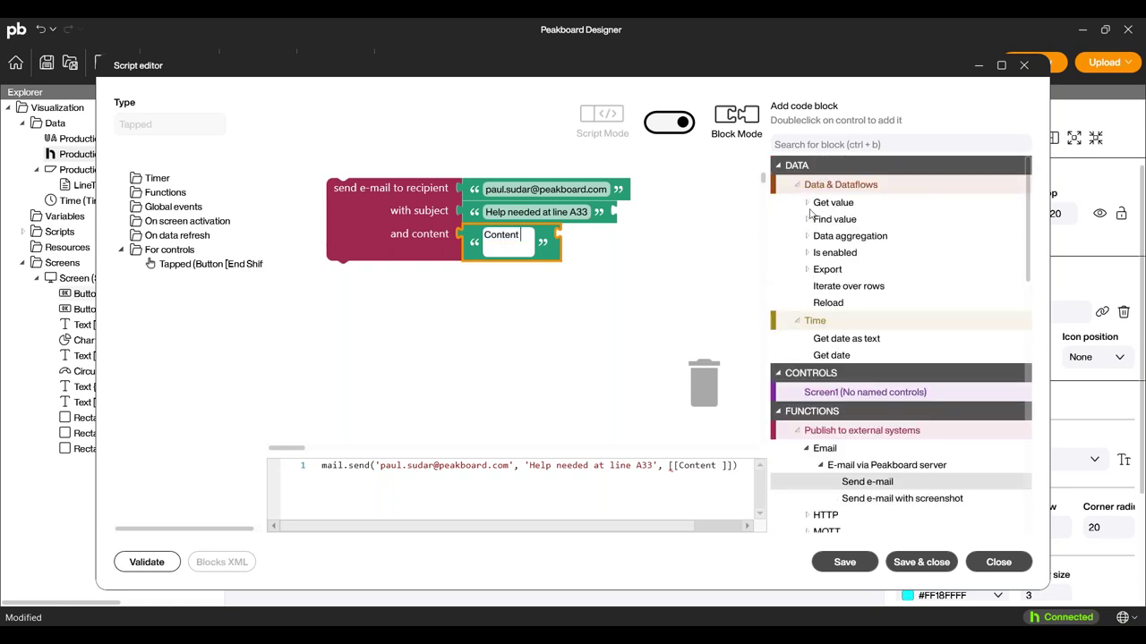
# Try a number value lookup in the body, remove it, and save the script.
pyautogui.click(807, 203)
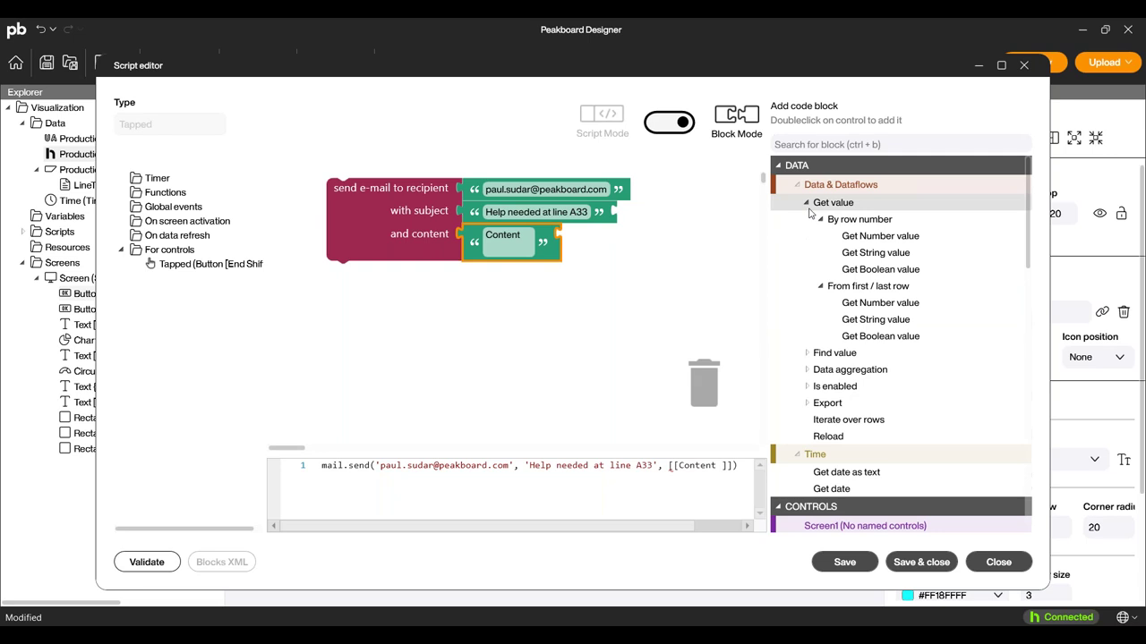
pyautogui.doubleClick(878, 237)
pyautogui.moveTo(348, 239); pyautogui.dragTo(256, 246)
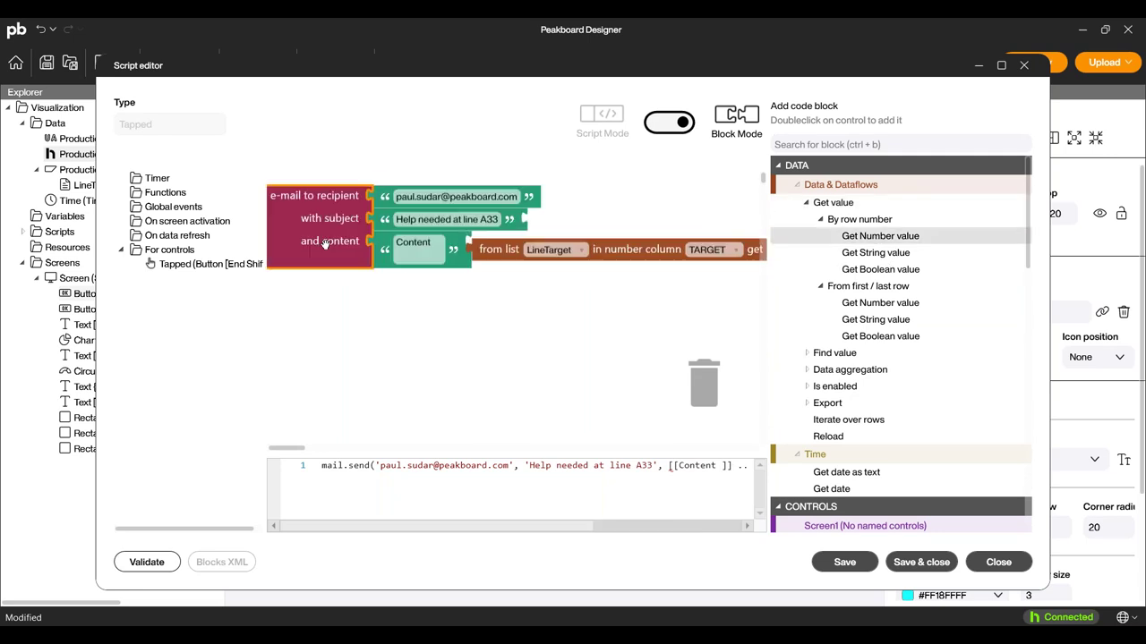
pyautogui.click(550, 250)
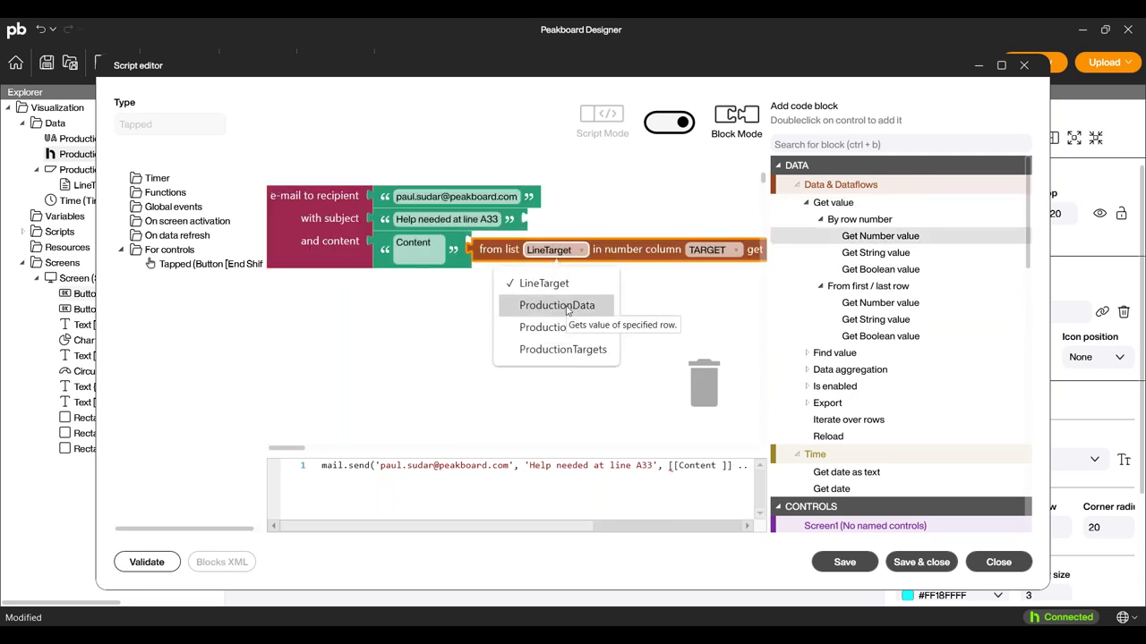
pyautogui.click(628, 254)
pyautogui.moveTo(641, 250); pyautogui.dragTo(703, 385)
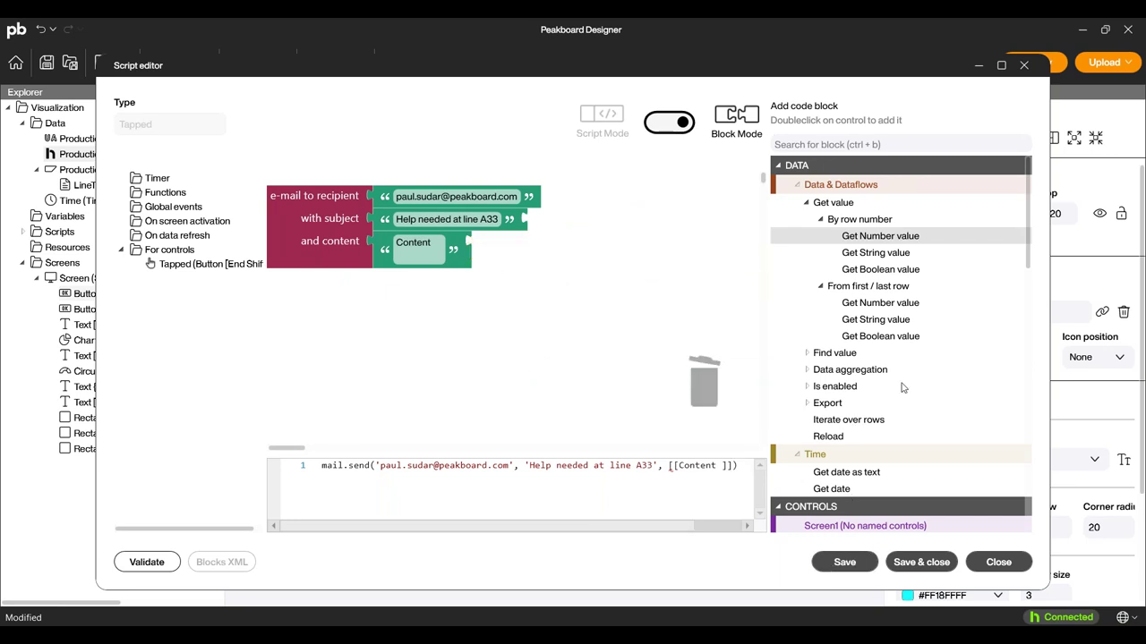
pyautogui.scroll(-10, 859, 358)
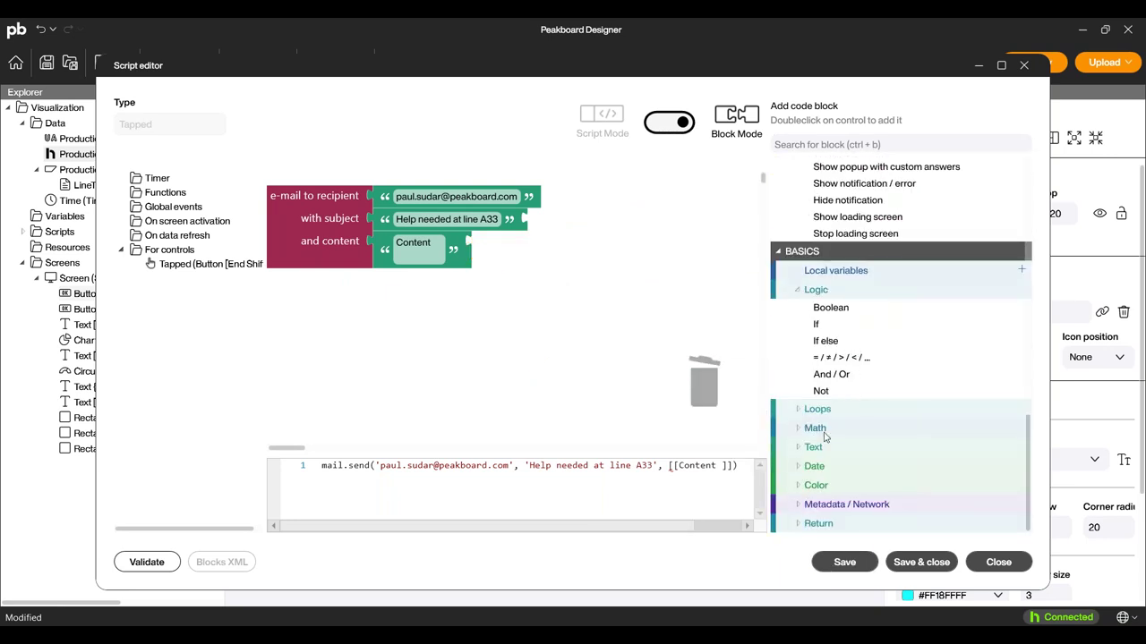
pyautogui.click(811, 447)
pyautogui.scroll(-3, 866, 465)
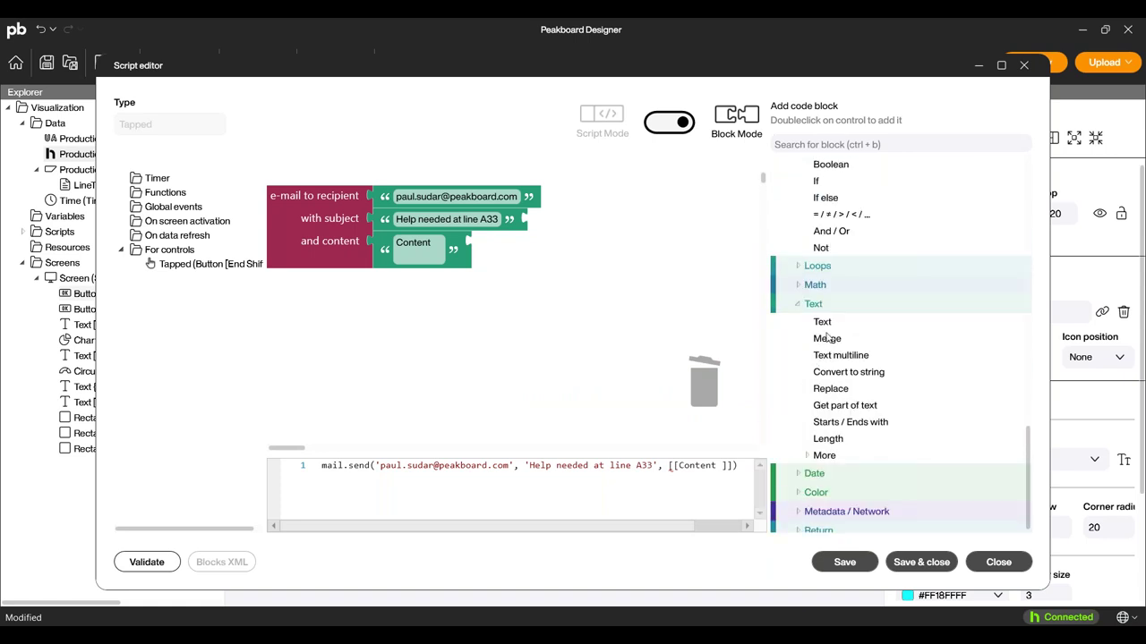
pyautogui.moveTo(304, 255); pyautogui.dragTo(364, 270)
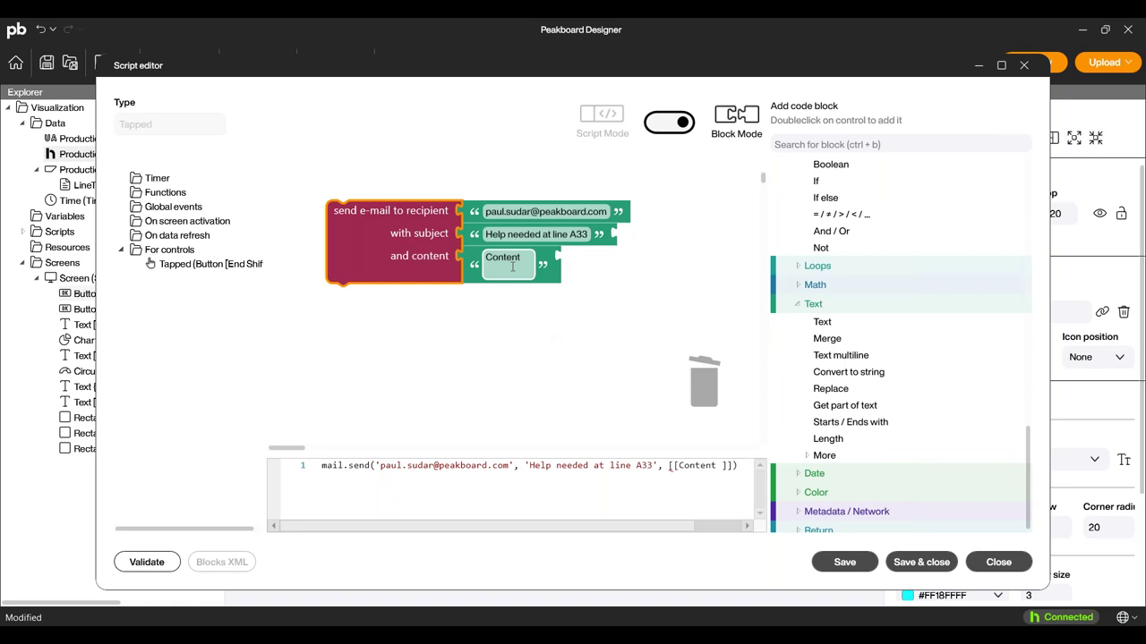
pyautogui.click(921, 562)
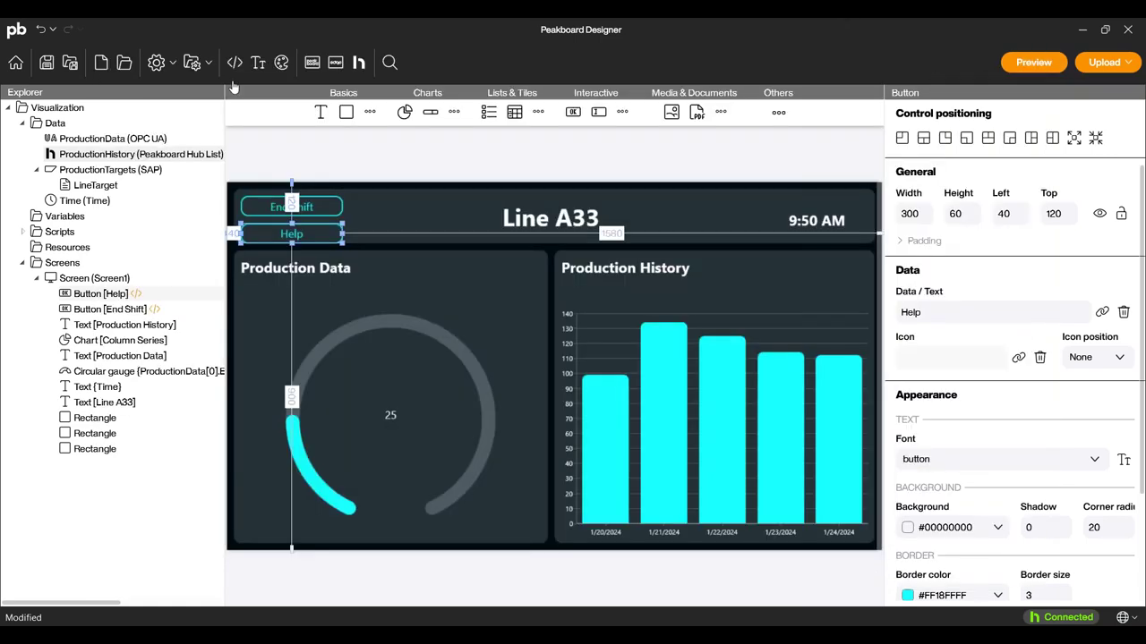
# Preview the dashboard, then set ProductionHistory's reload interval to 120 seconds.
pyautogui.click(1018, 64)
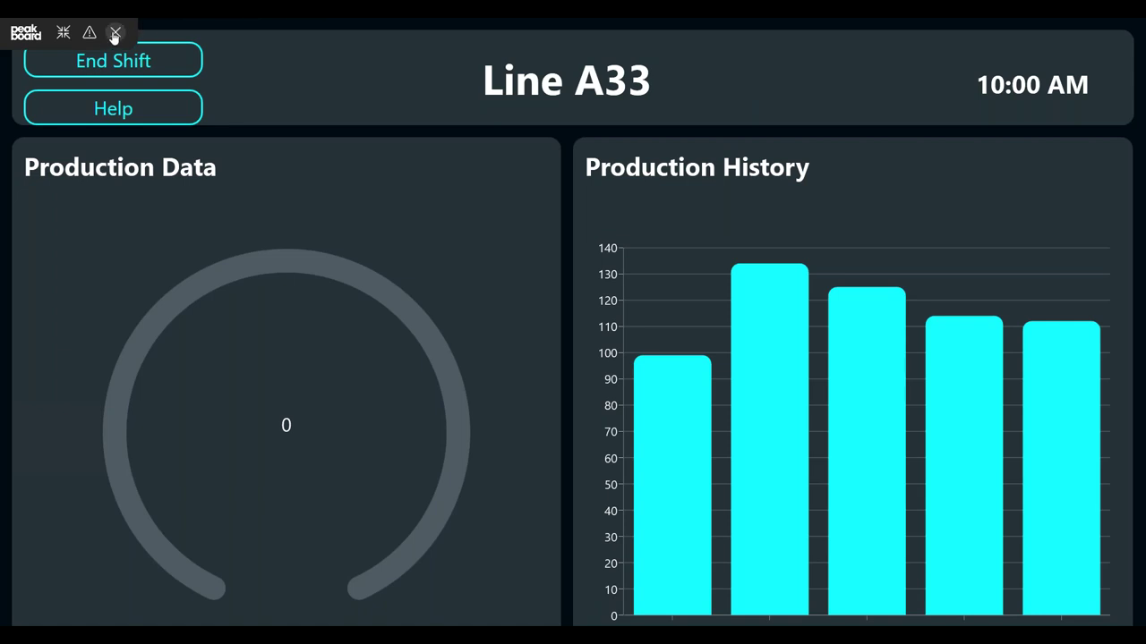
pyautogui.click(115, 33)
pyautogui.doubleClick(69, 162)
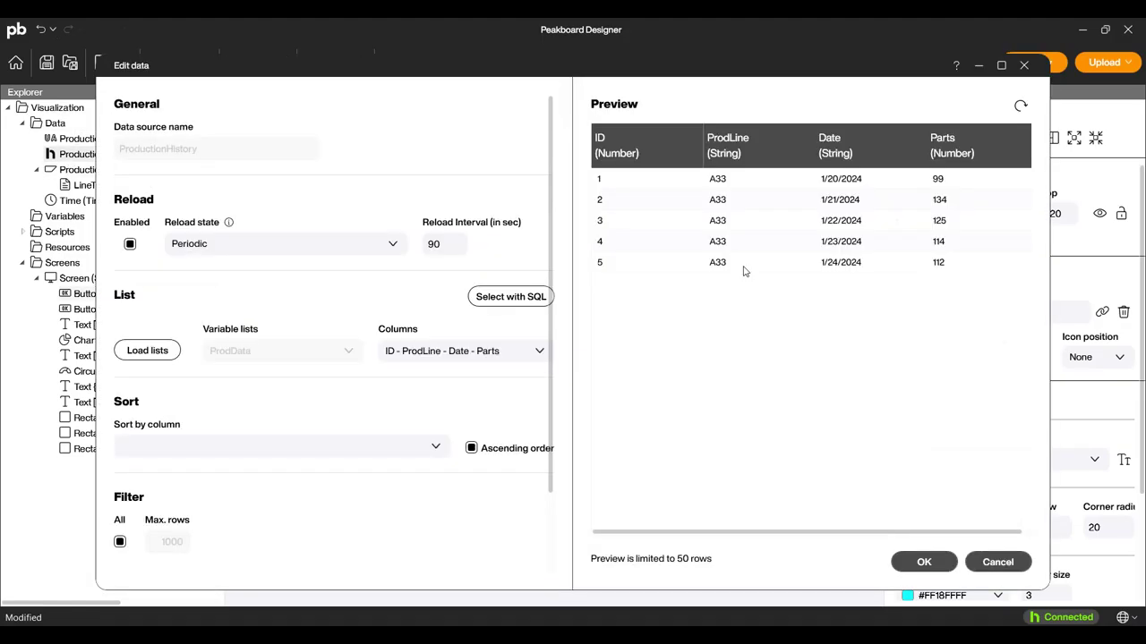
pyautogui.write('12')
pyautogui.write('0')
pyautogui.click(922, 564)
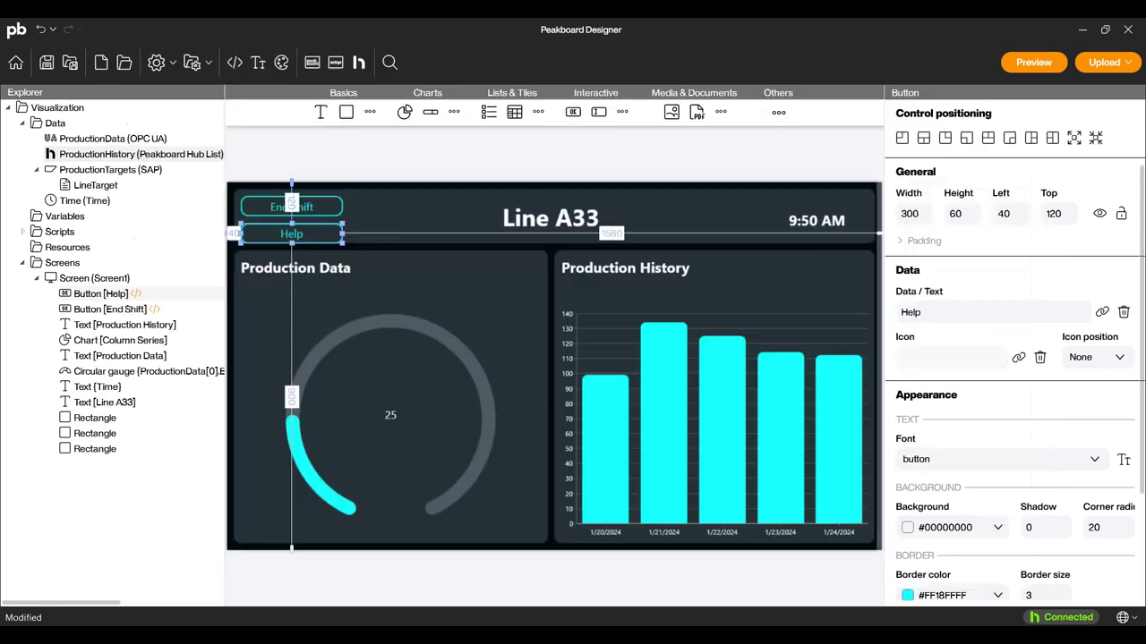
# Preview the dashboard, end the shift to log a new entry, then switch to PowerPoint's 'Questions?' slide.
pyautogui.click(1034, 62)
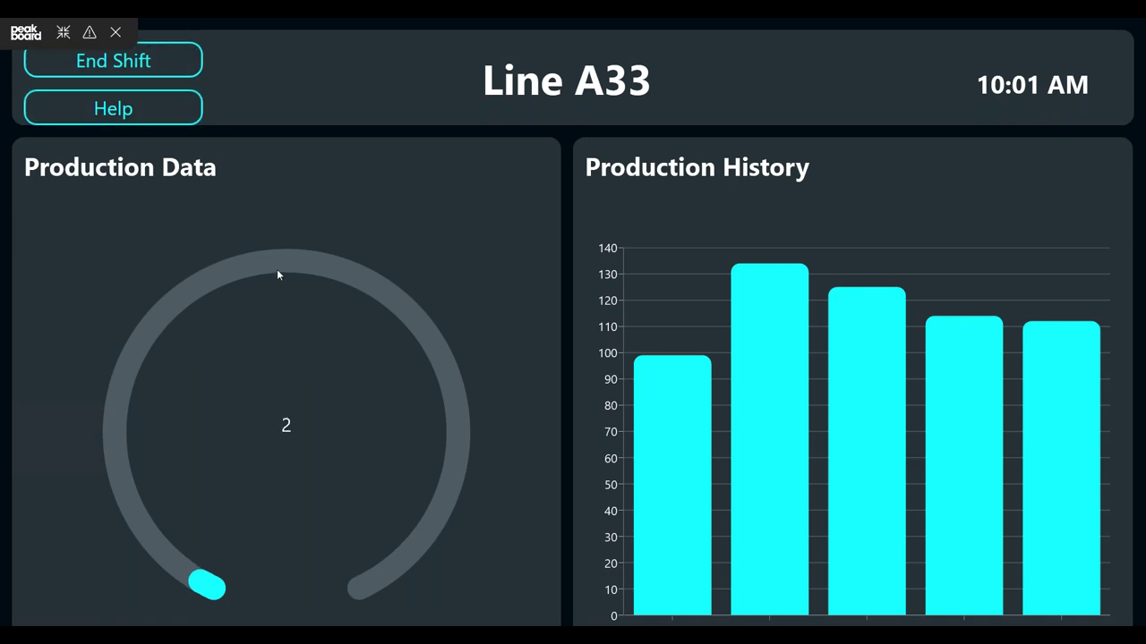
pyautogui.click(168, 61)
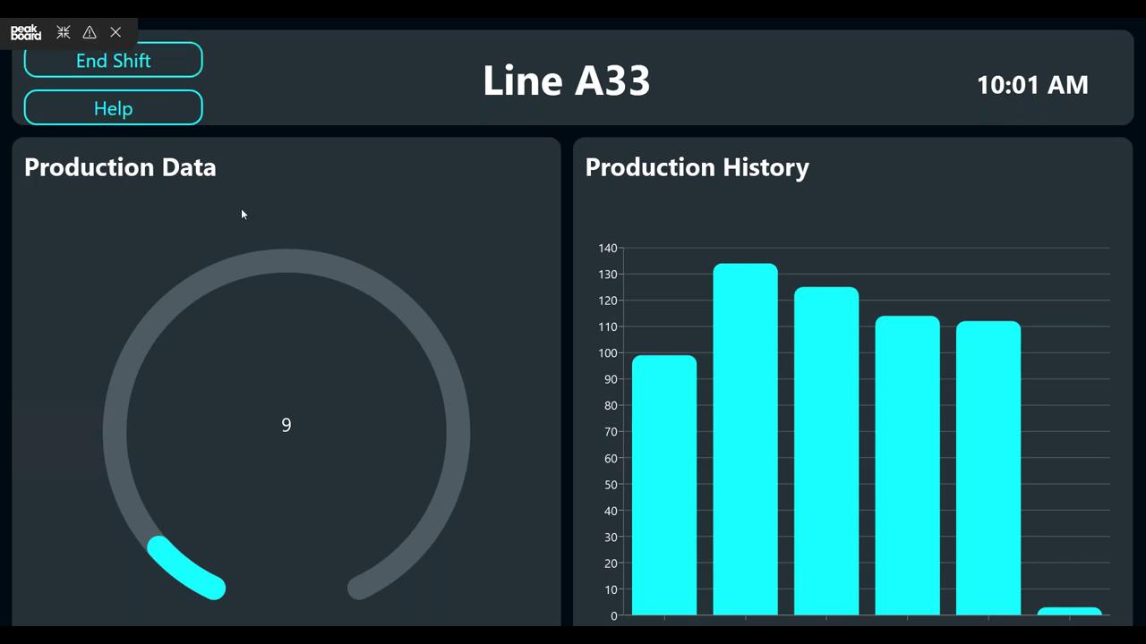
pyautogui.click(62, 34)
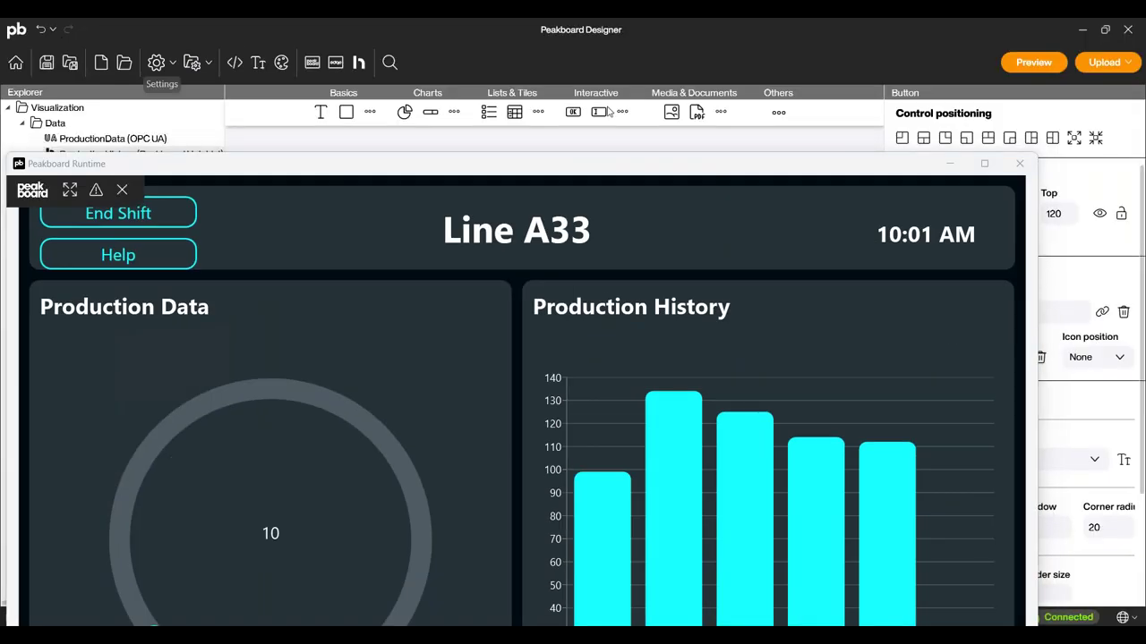
pyautogui.press('super+Tab')
pyautogui.click(707, 166)
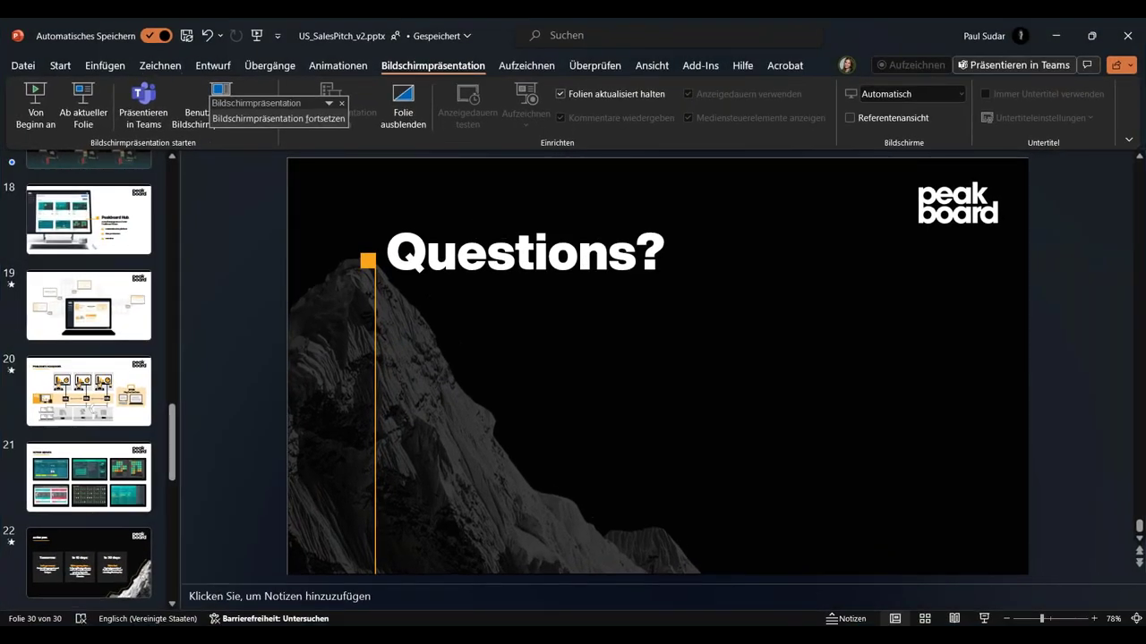